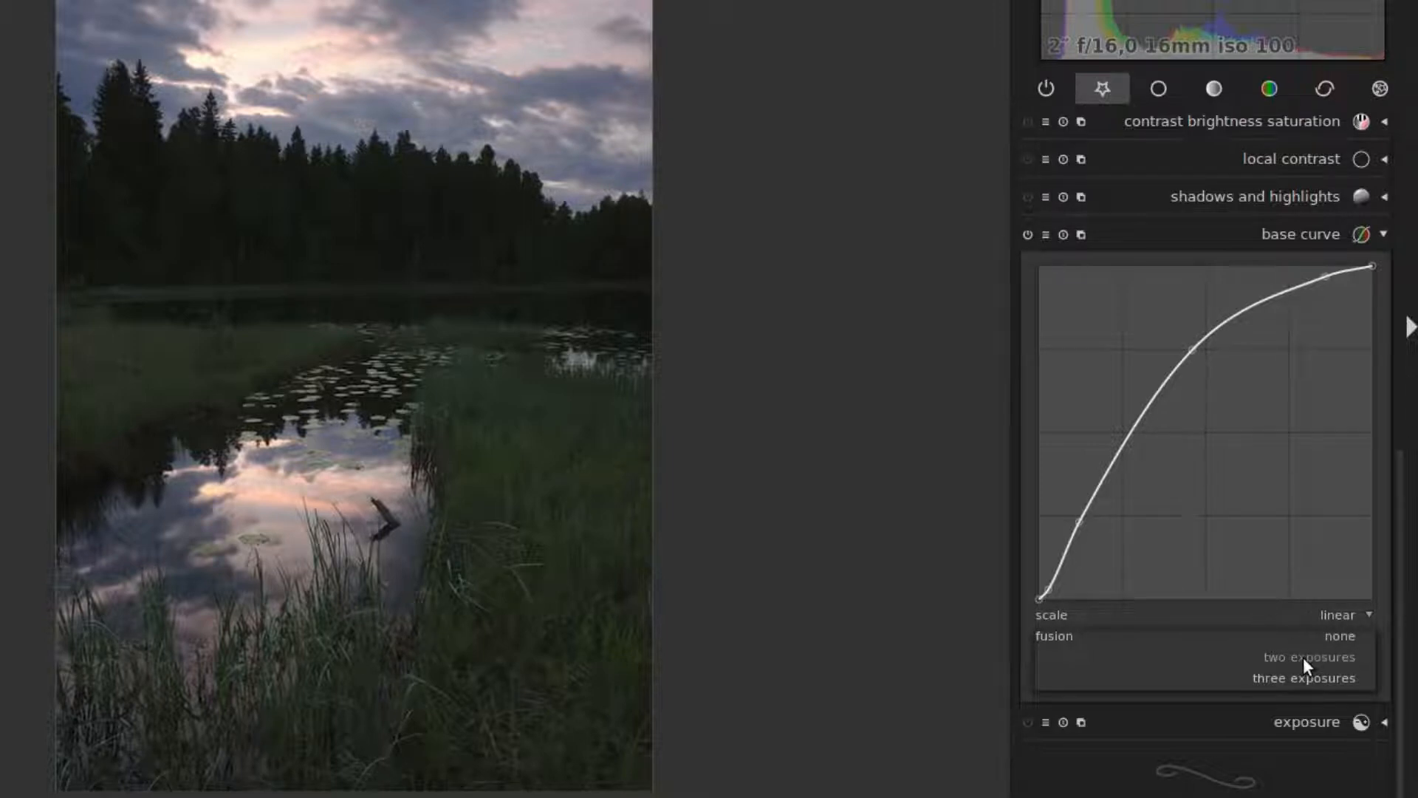
# - Compare the lake photo with base curve fusion set to two exposures and to none, leaving two exposures active
pyautogui.click(1303, 658)
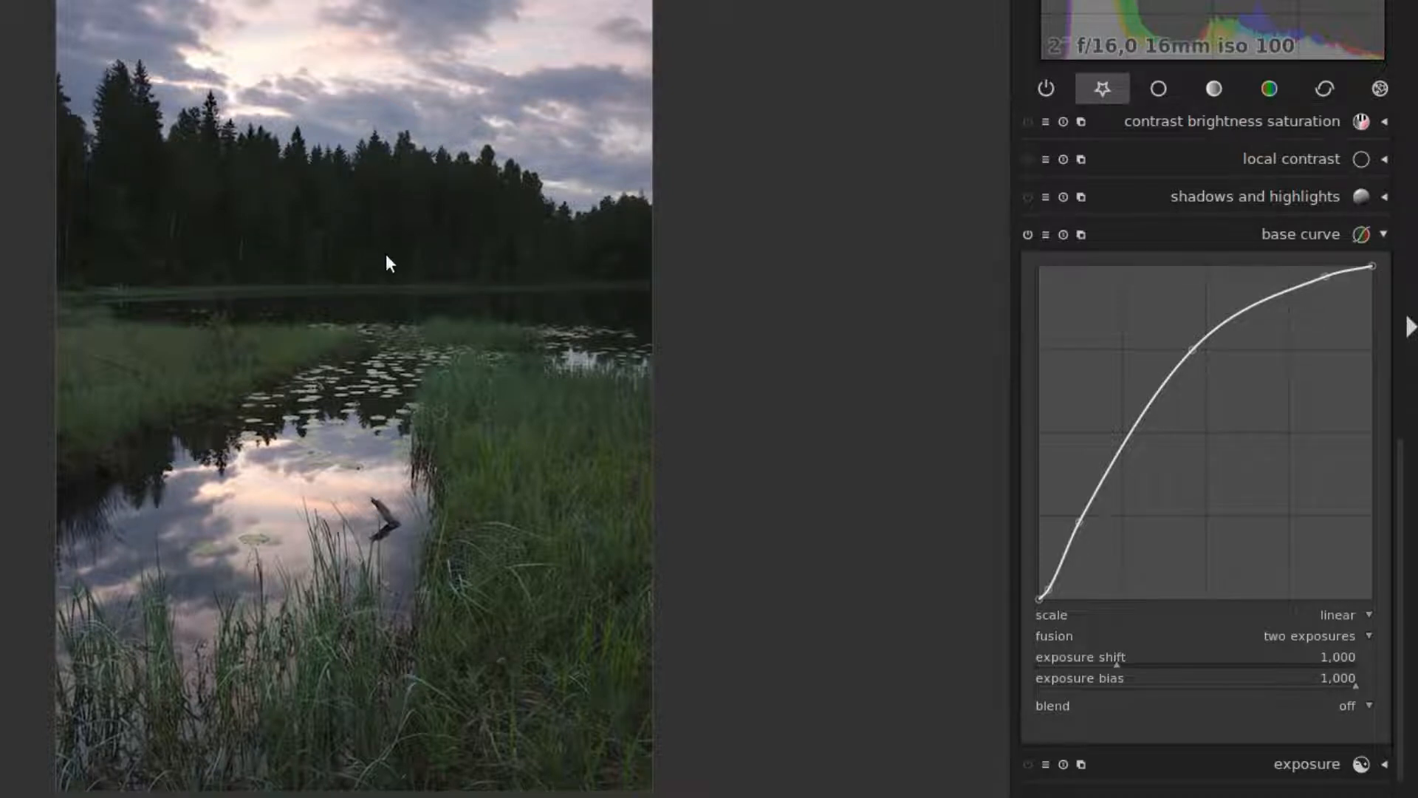
pyautogui.click(1308, 638)
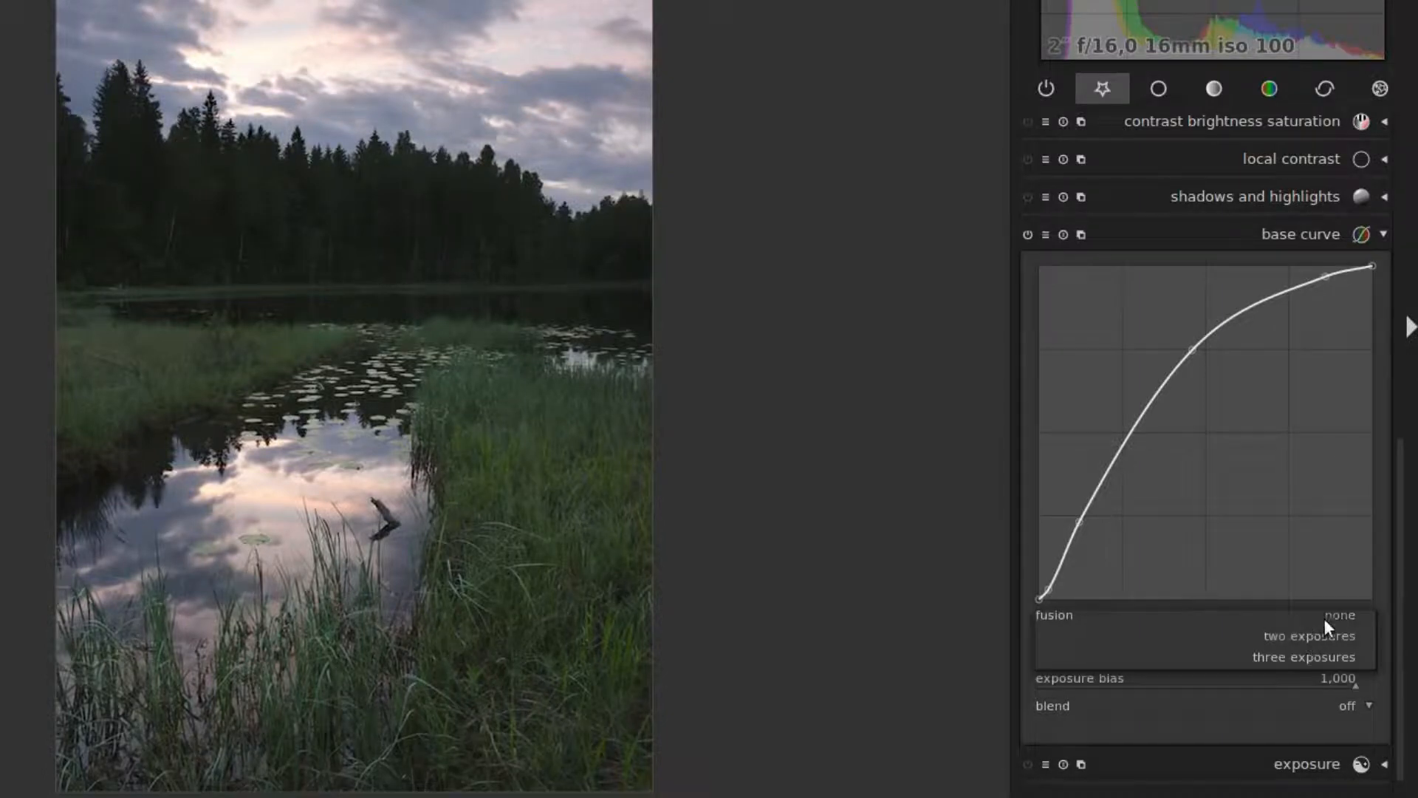
pyautogui.click(1337, 616)
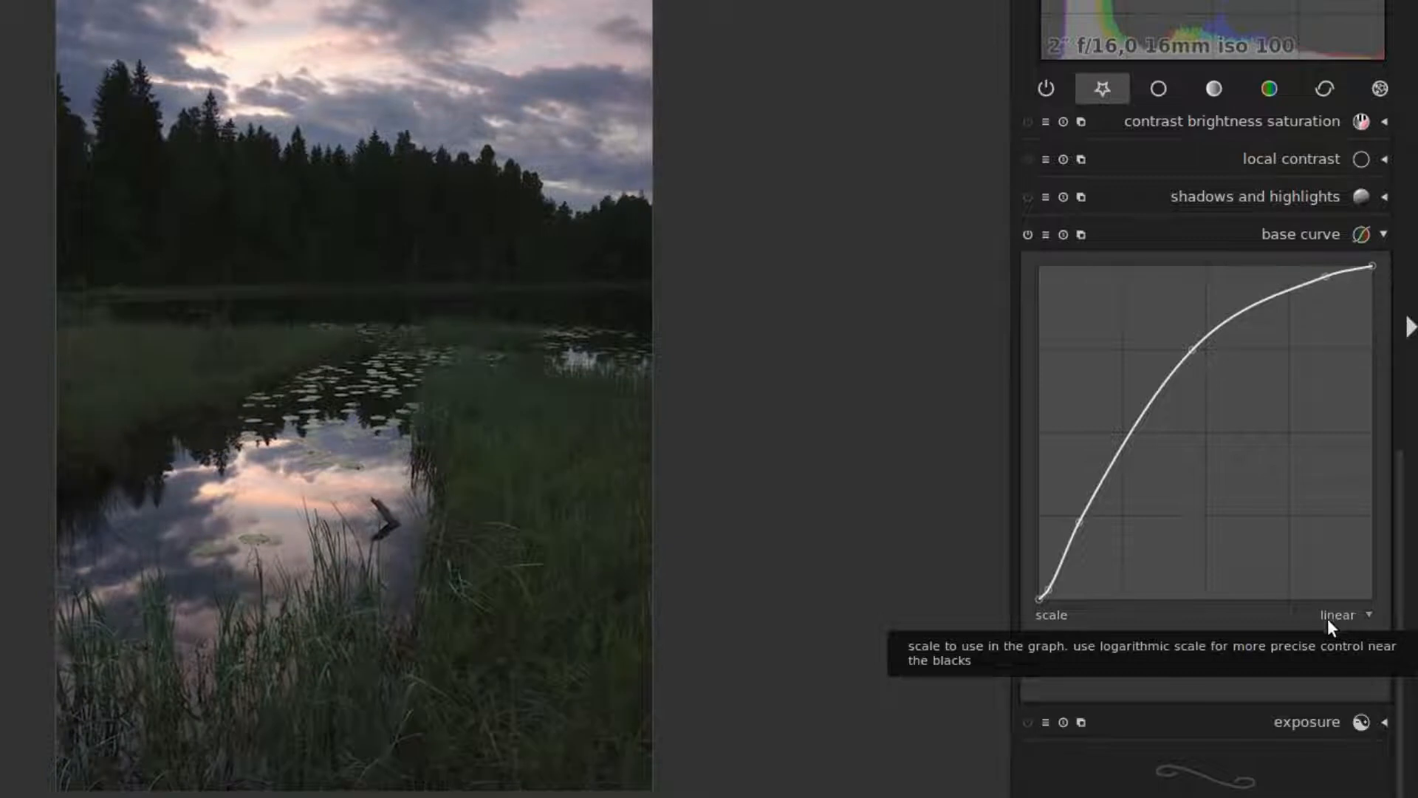
pyautogui.click(1332, 636)
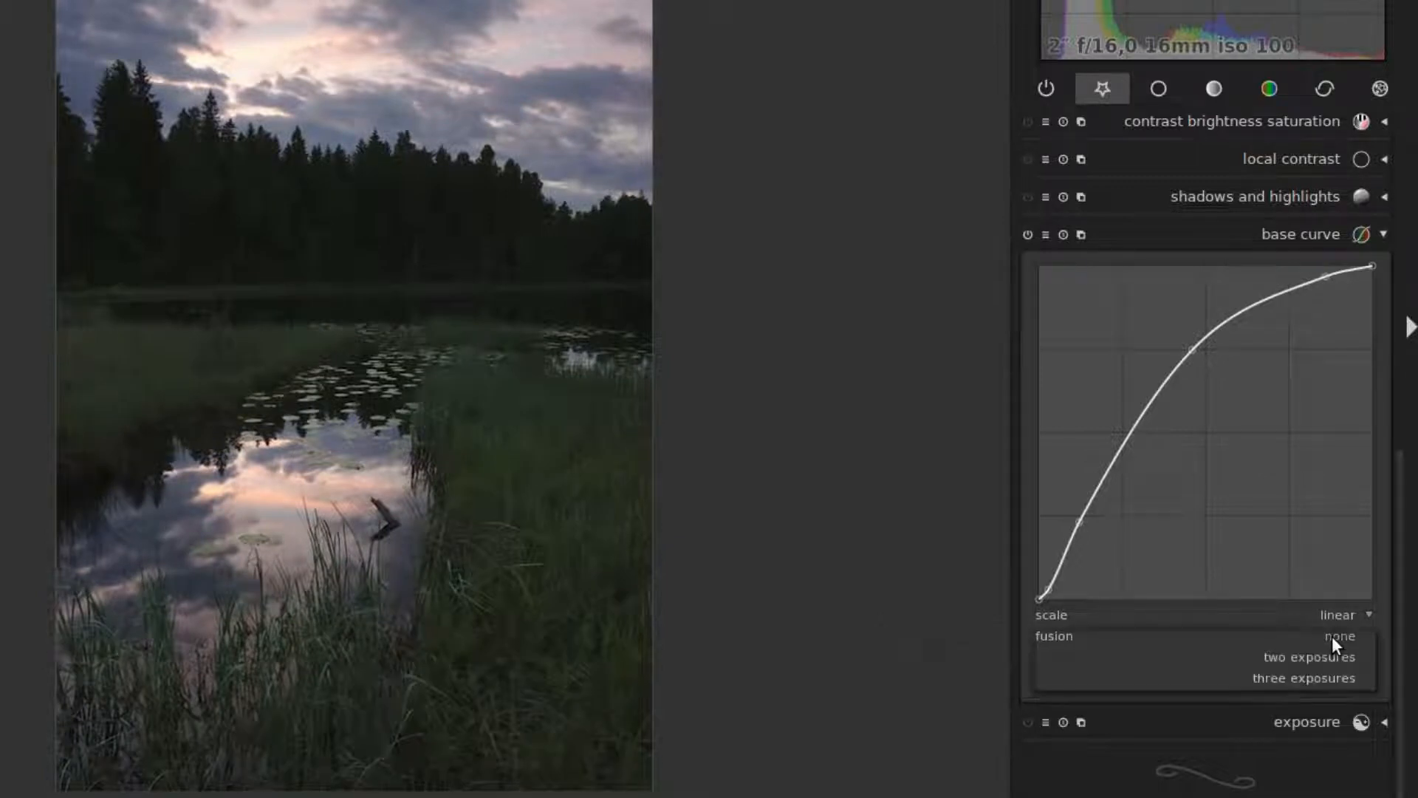
pyautogui.click(1318, 657)
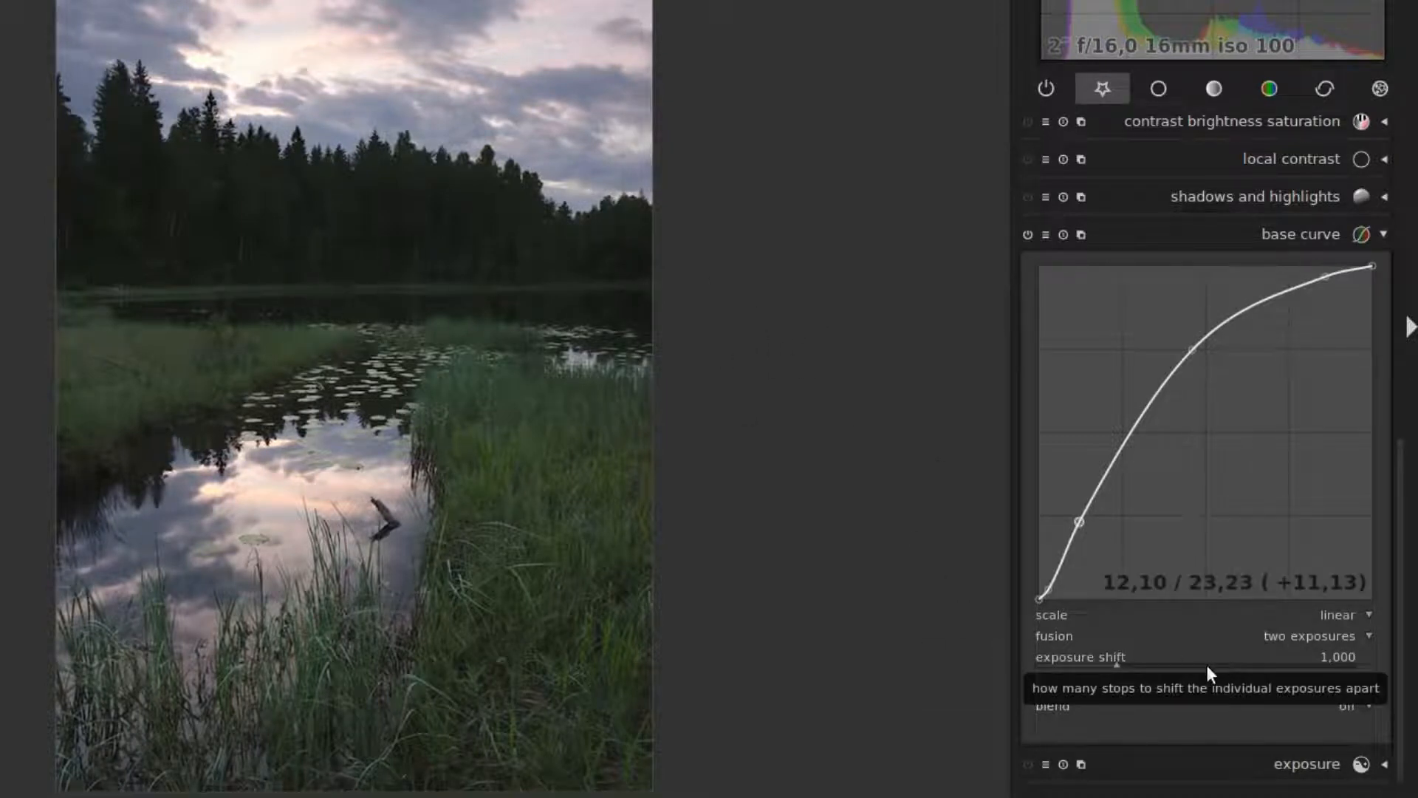
# - Set the fusion's exposure shift to 2.000 and compare the treetops up close with fusion at none and at two exposures
pyautogui.click(1123, 666)
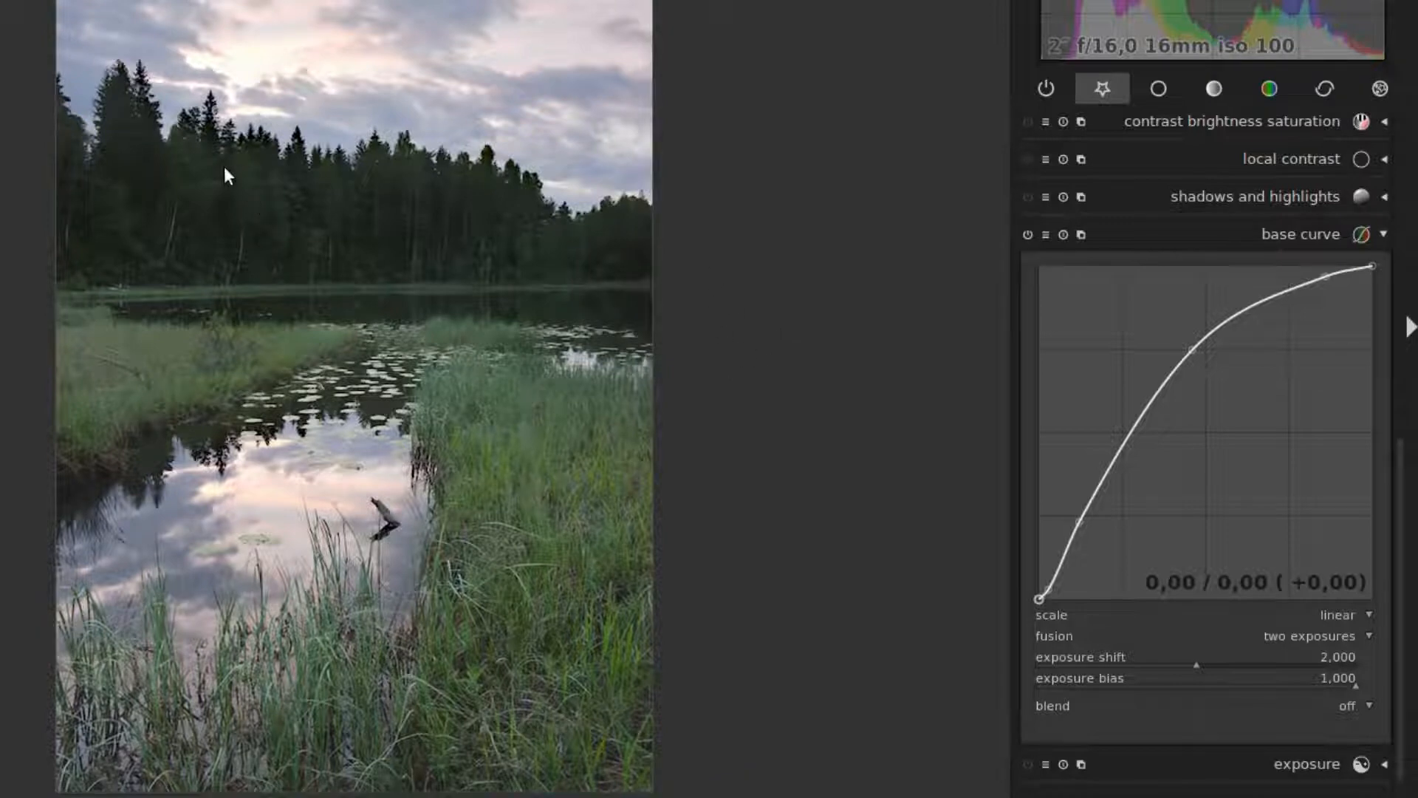
pyautogui.middleClick(211, 122)
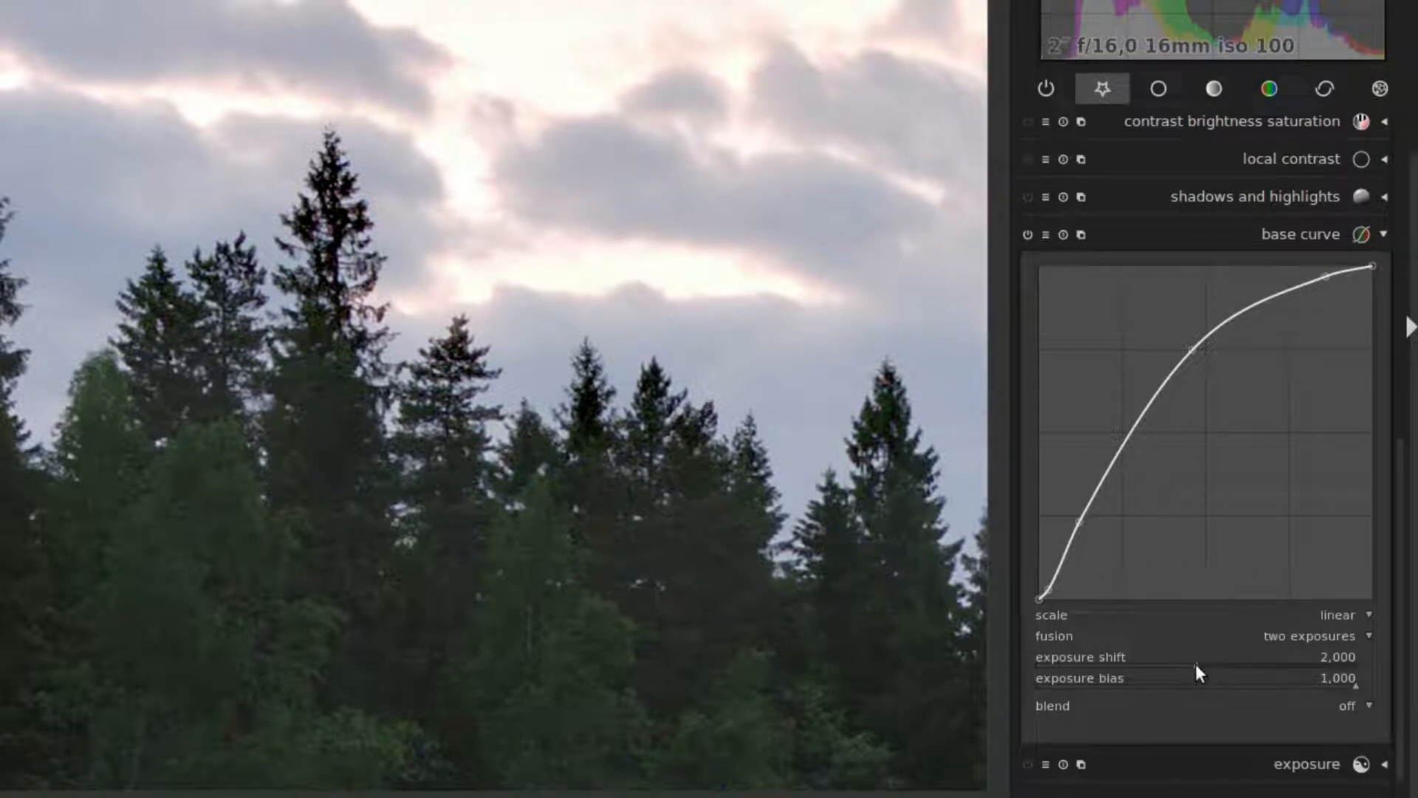
pyautogui.click(1329, 636)
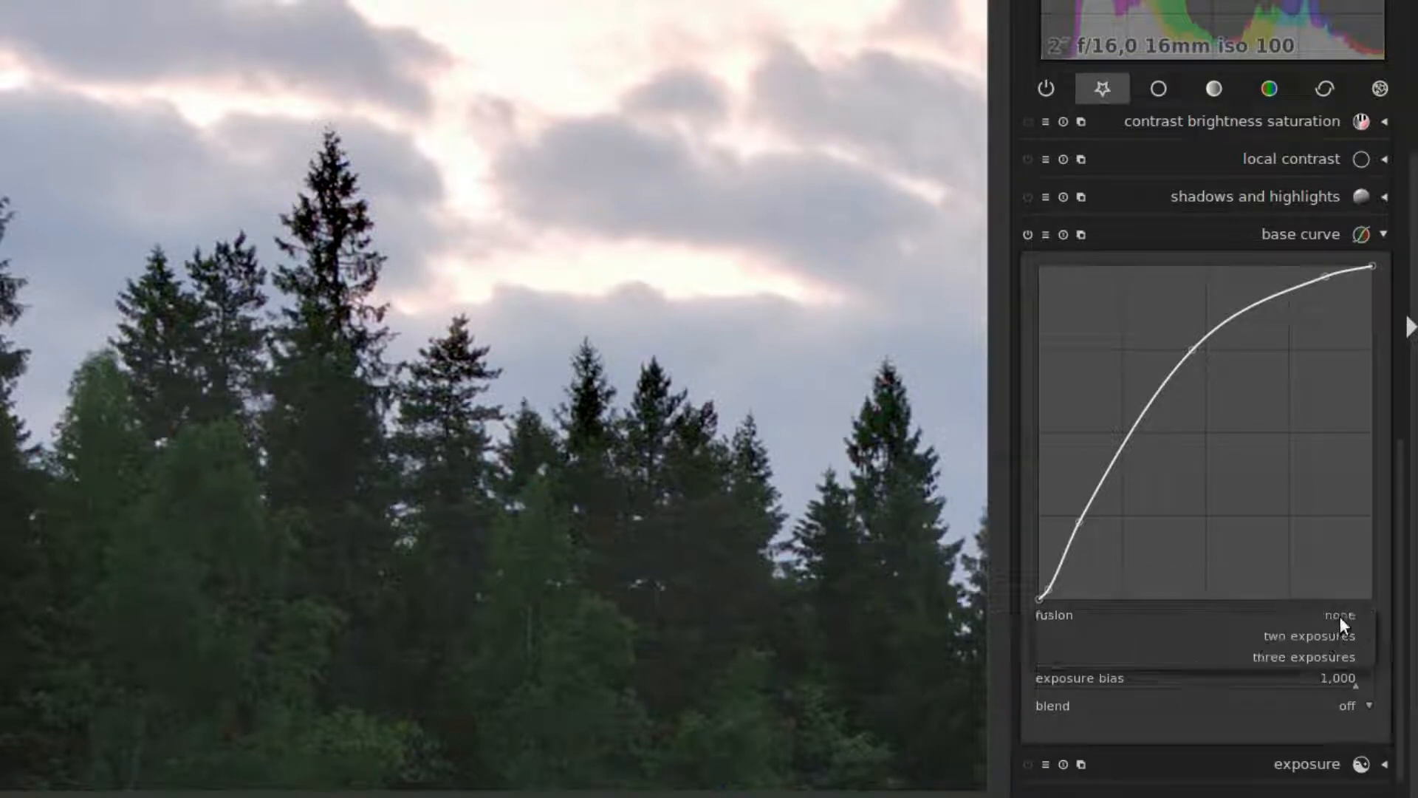
pyautogui.click(1340, 615)
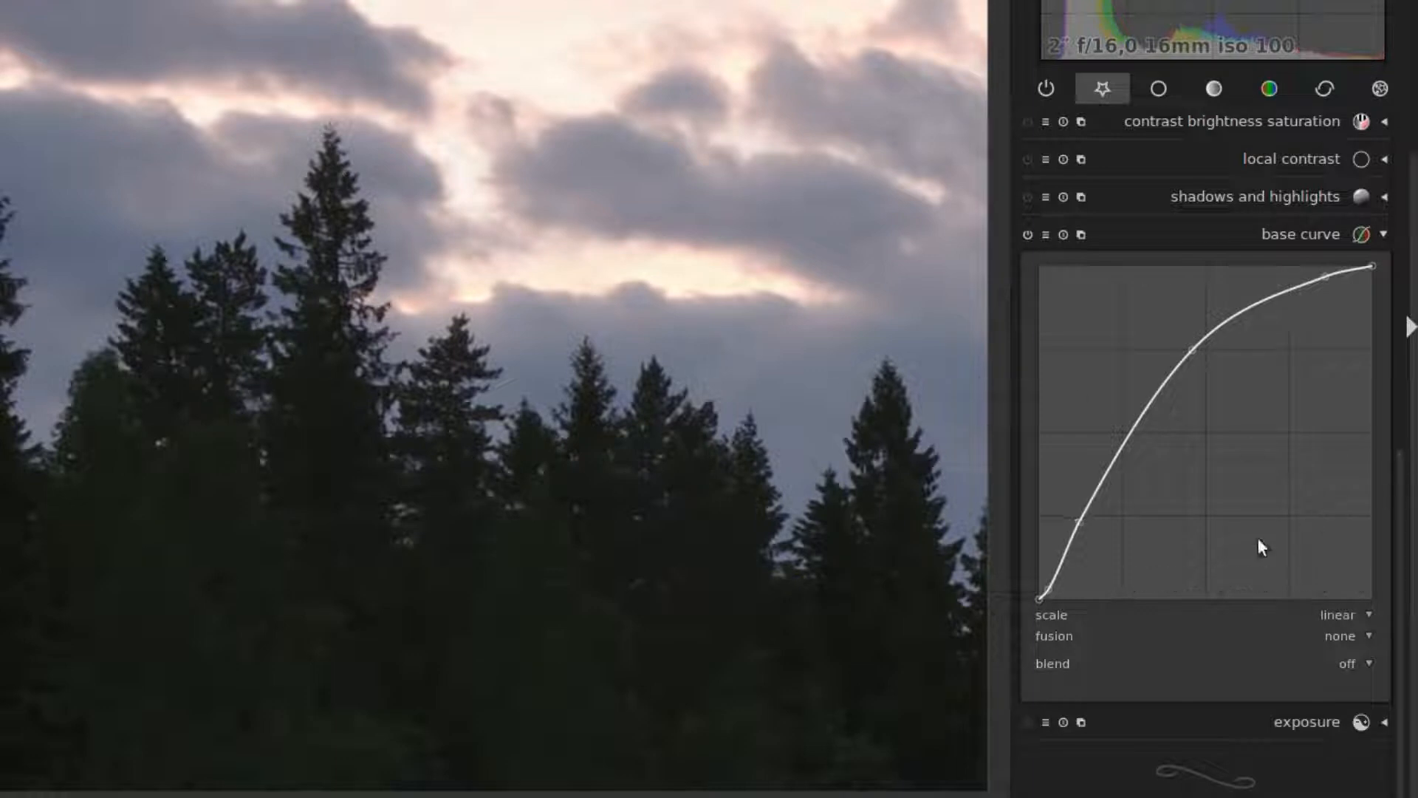
pyautogui.click(1341, 635)
pyautogui.click(1335, 657)
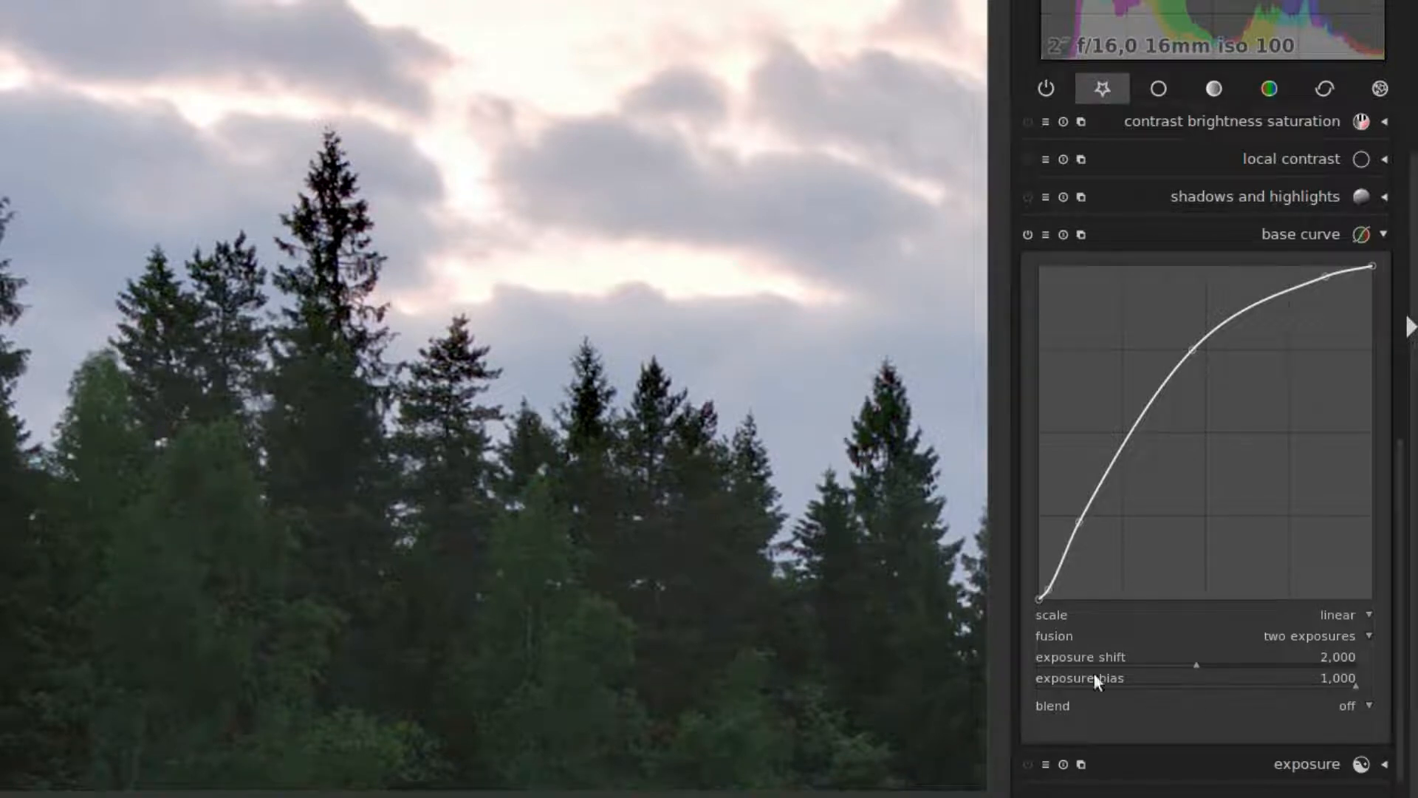
# - Set the fusion's exposure bias to -1.000 and inspect the edges of the treetops against the sky
pyautogui.moveTo(1347, 685); pyautogui.dragTo(899, 693)
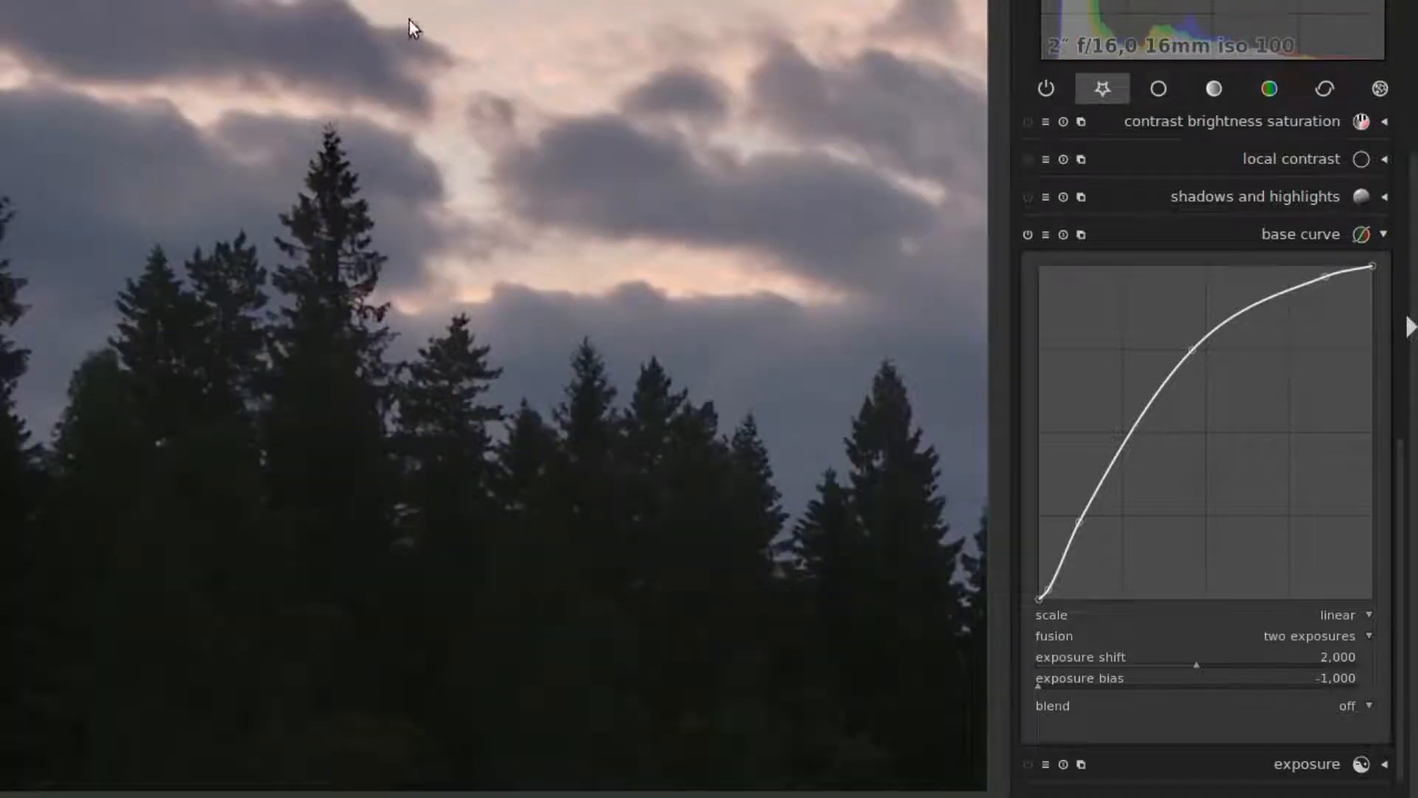
pyautogui.middleClick(407, 299)
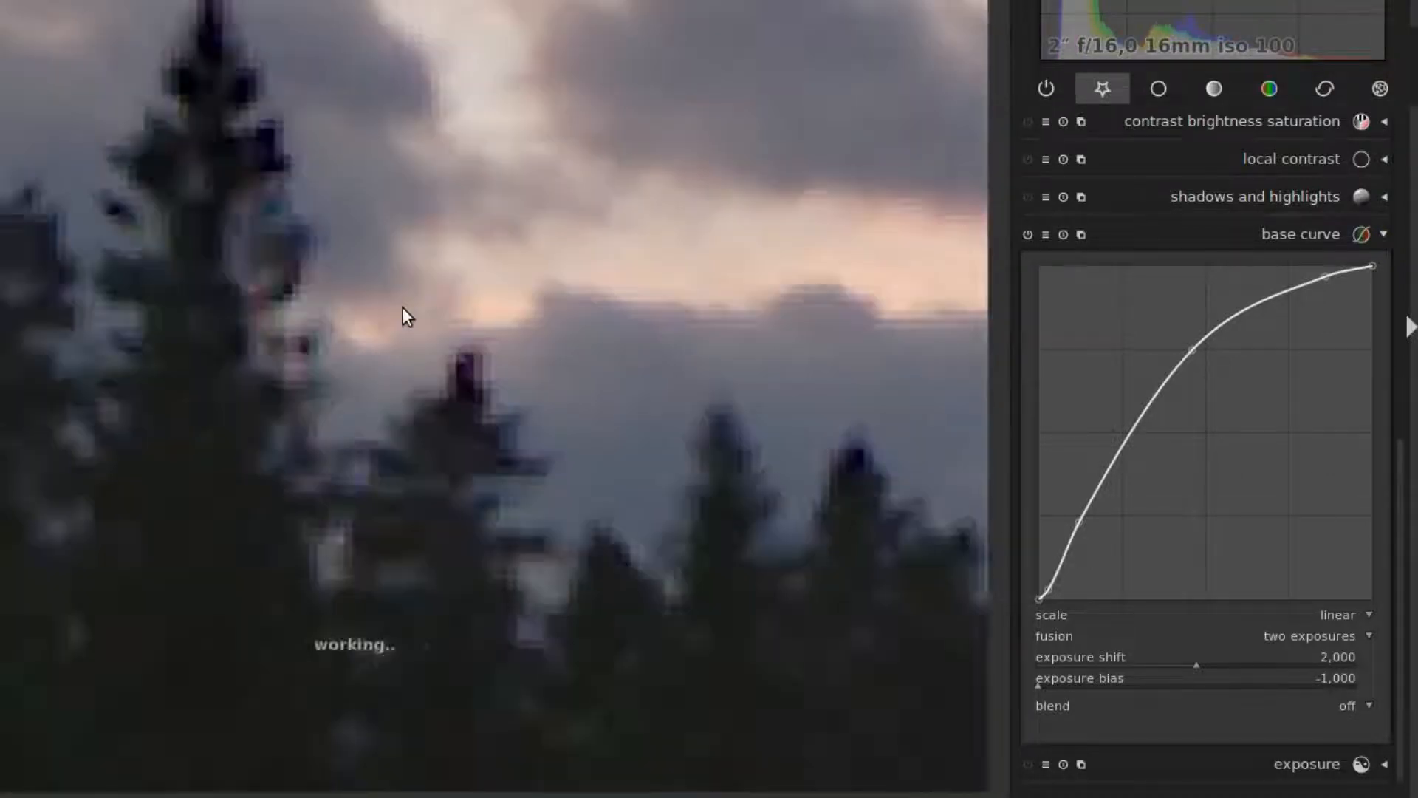
pyautogui.middleClick(404, 307)
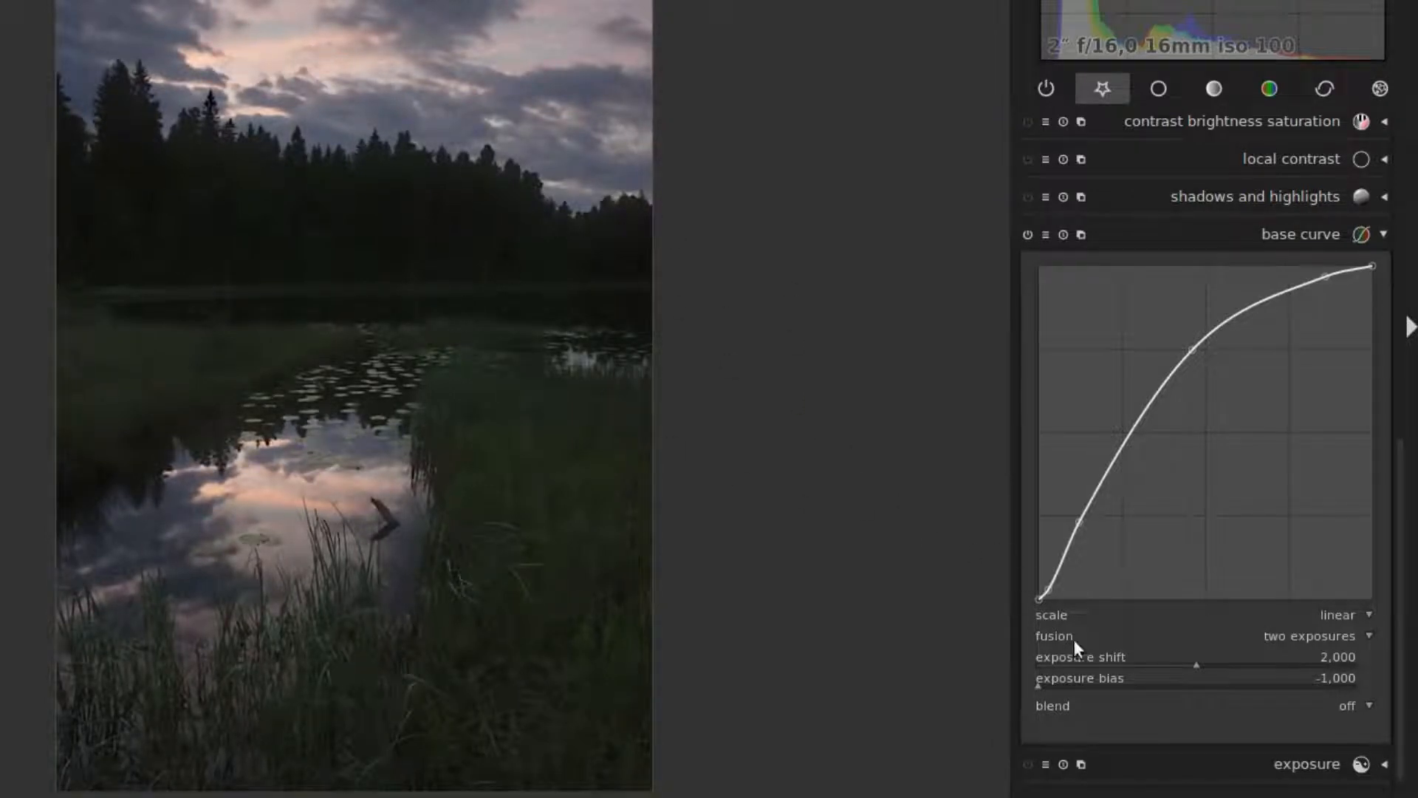
# - Set the base curve fusion's exposure bias to 0
pyautogui.moveTo(1037, 687); pyautogui.dragTo(1194, 692)
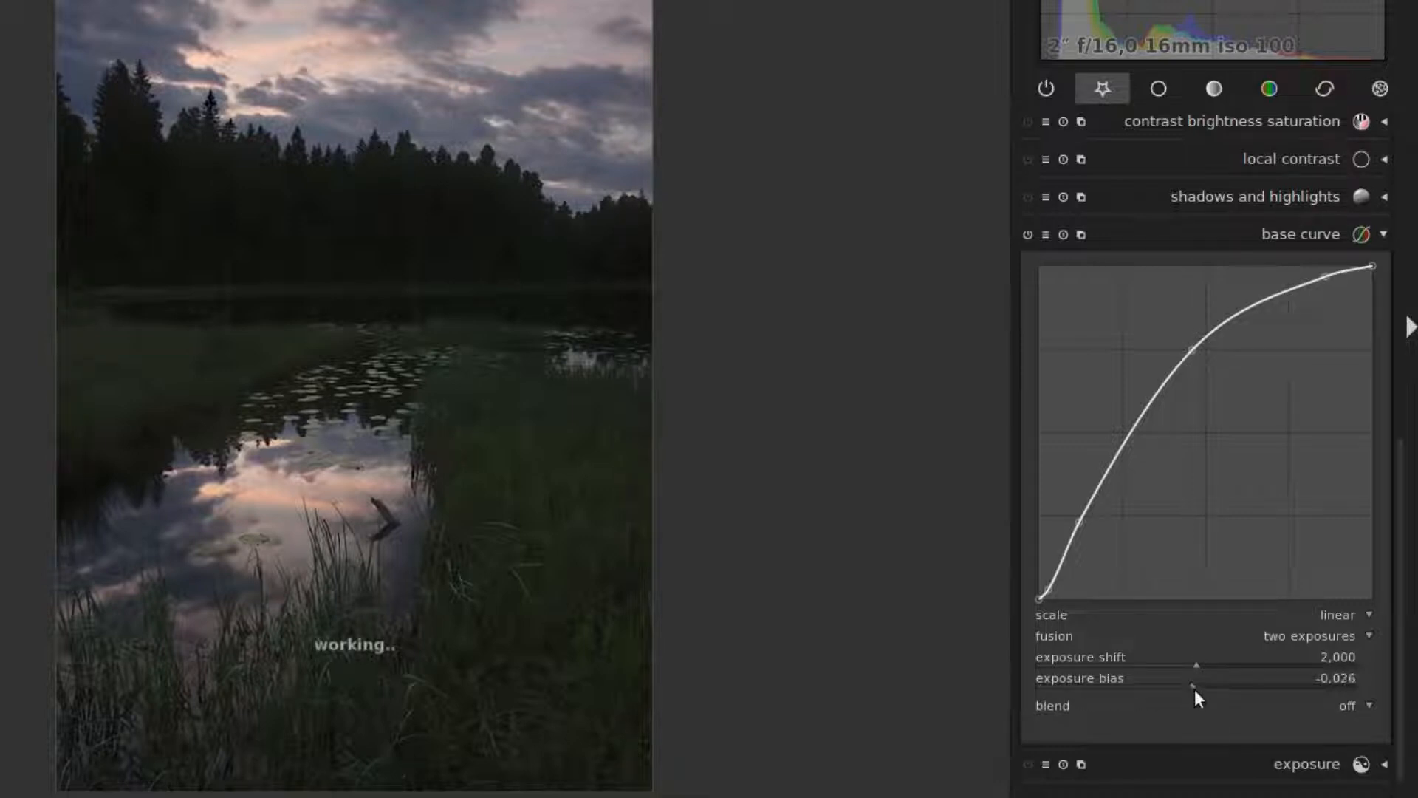
pyautogui.rightClick(1194, 689)
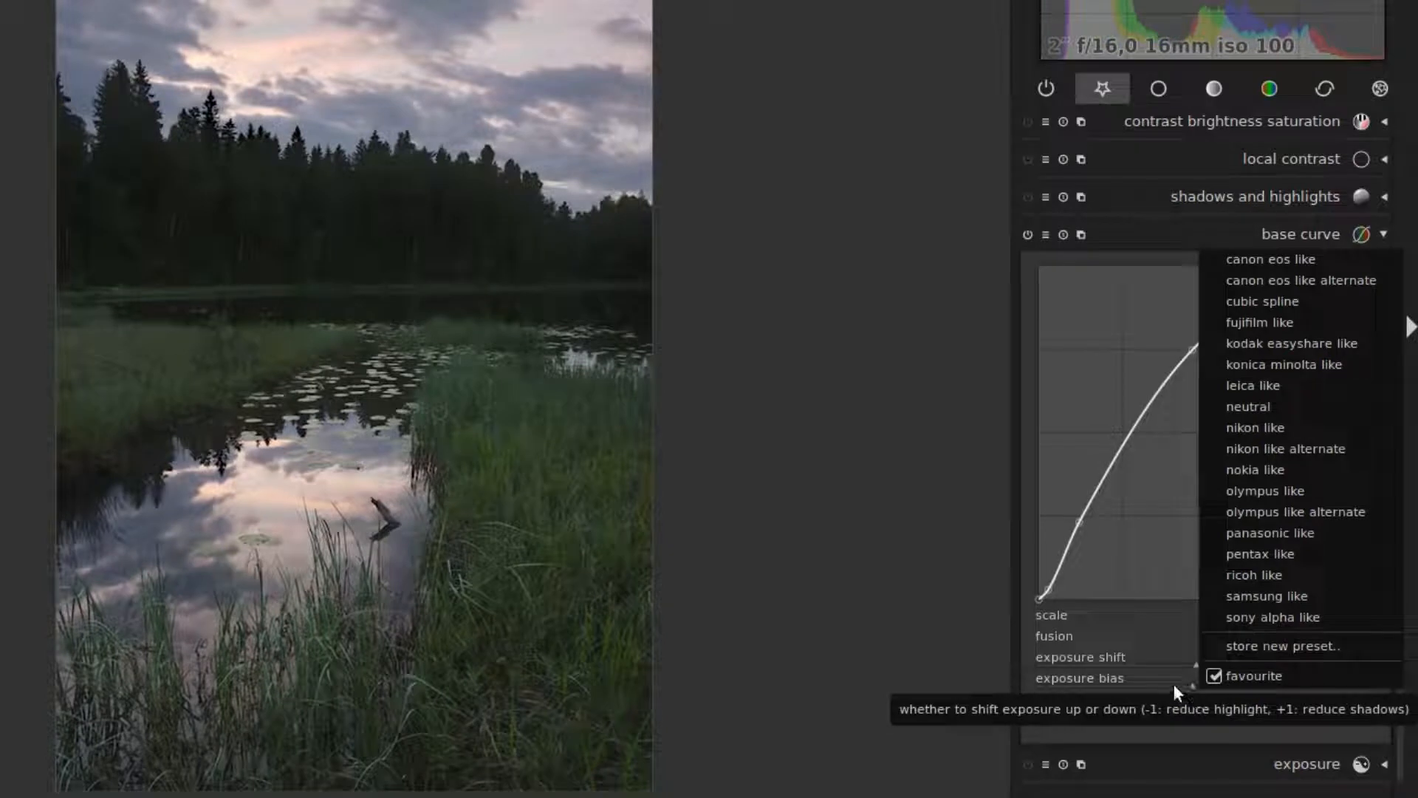
pyautogui.click(1173, 684)
pyautogui.rightClick(1194, 686)
pyautogui.write('0')
pyautogui.press('Return')
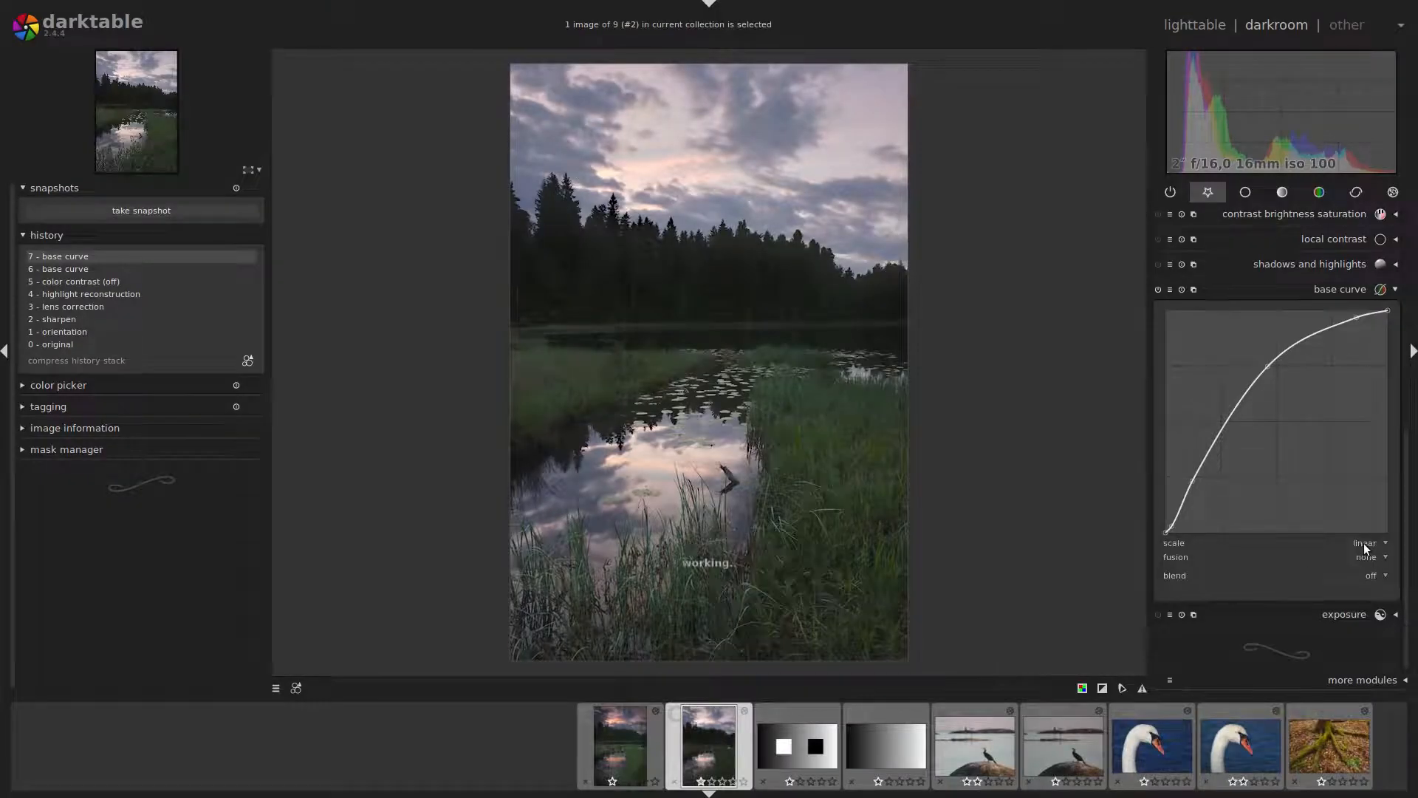
# - Switch the base curve fusion to two exposures and on to three exposures, and inspect the treetops up close
pyautogui.click(1366, 557)
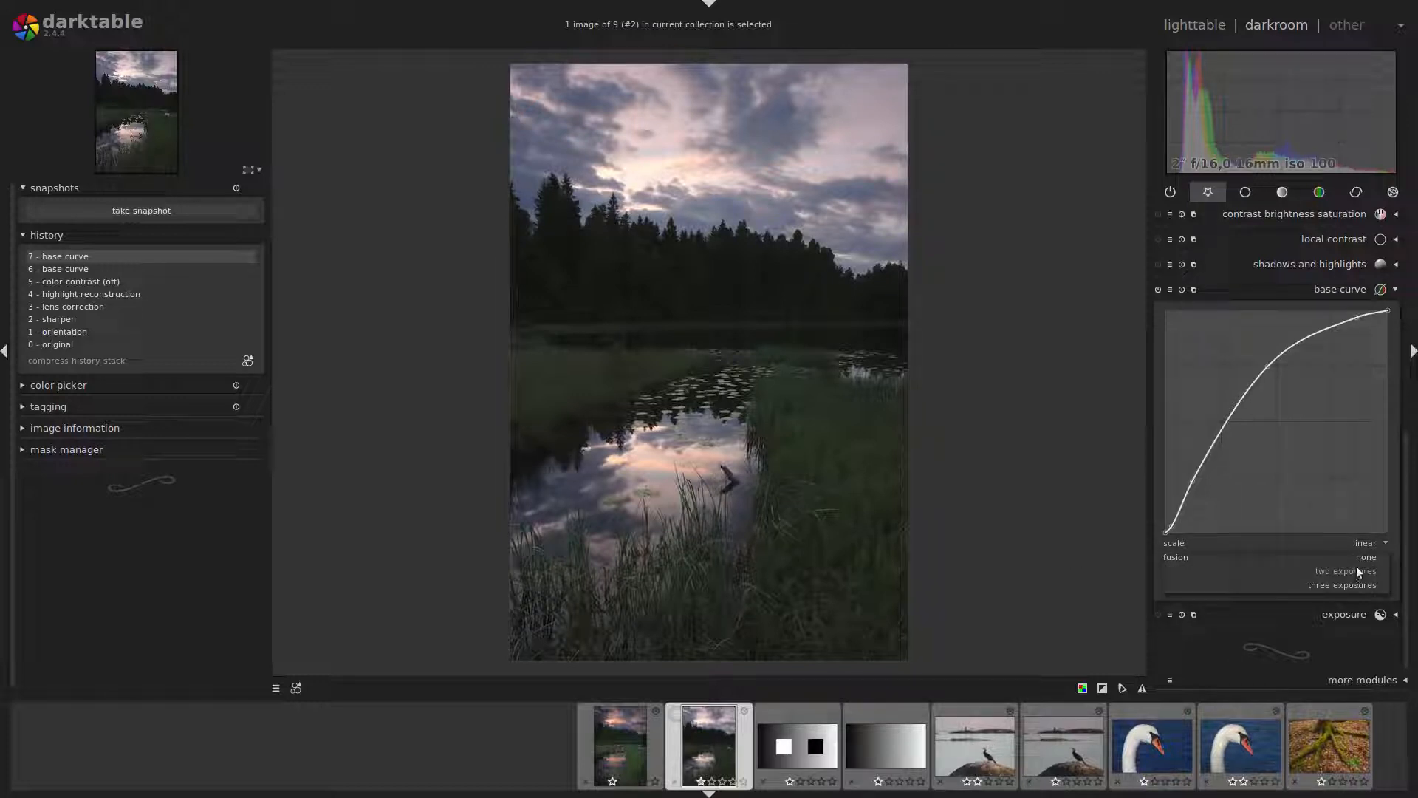
pyautogui.click(1361, 571)
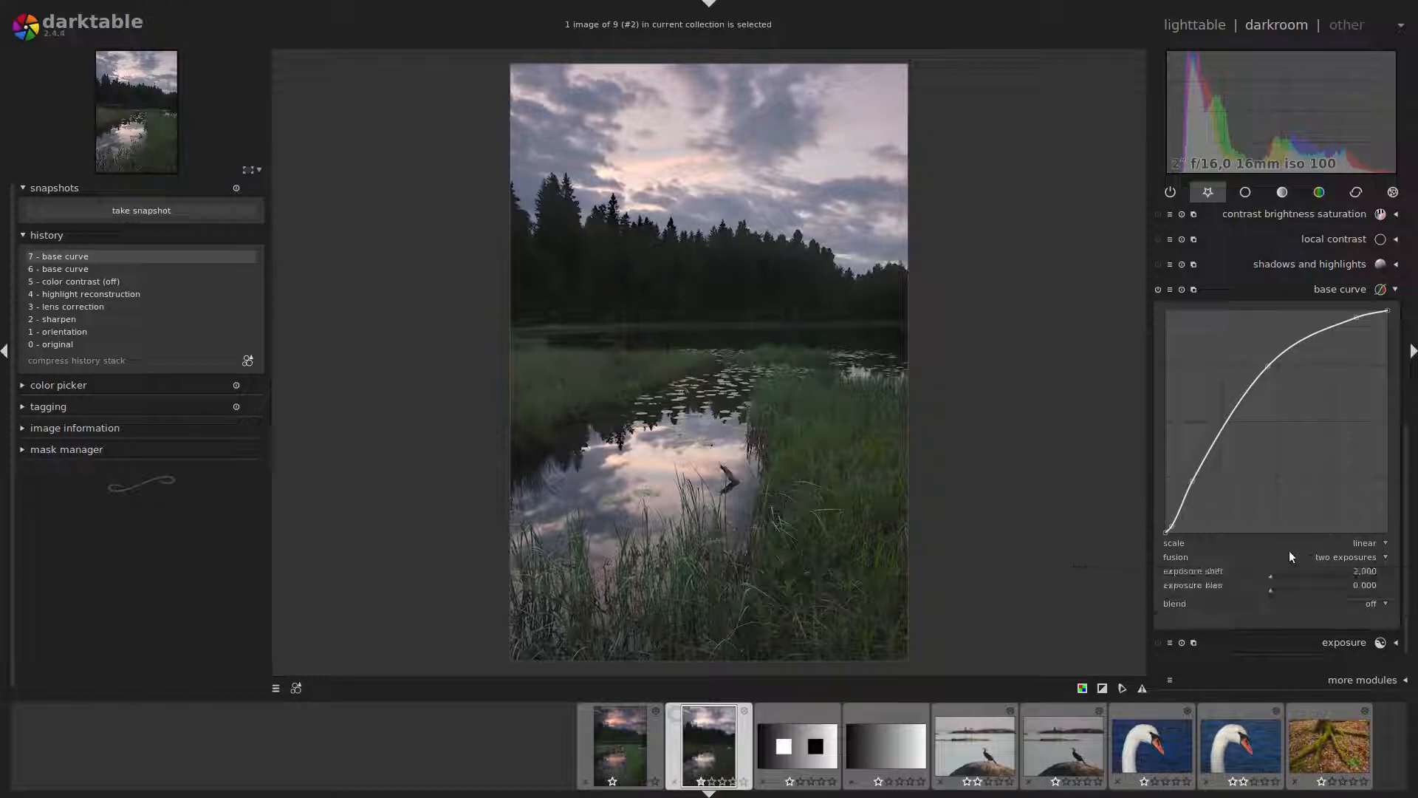
pyautogui.click(1336, 556)
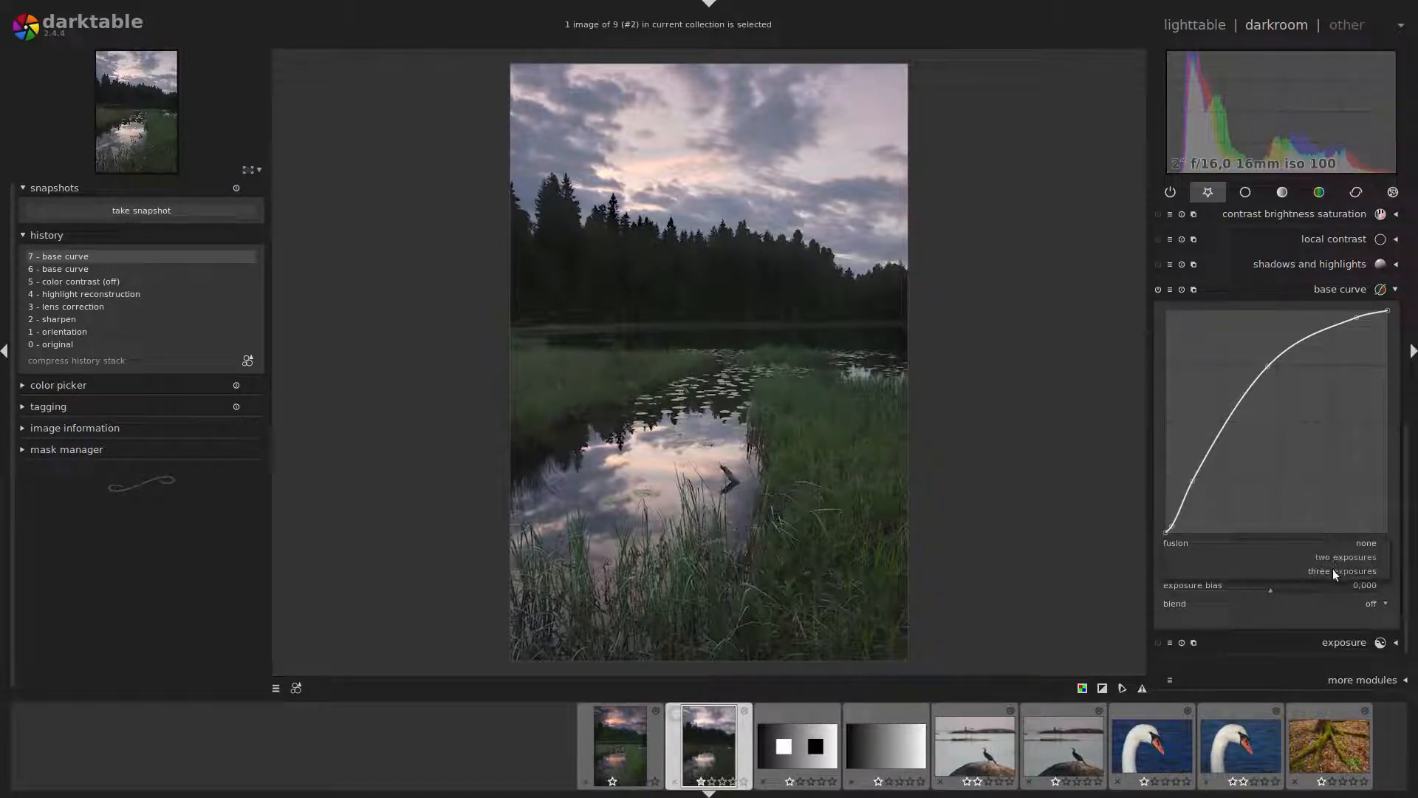
pyautogui.click(1332, 570)
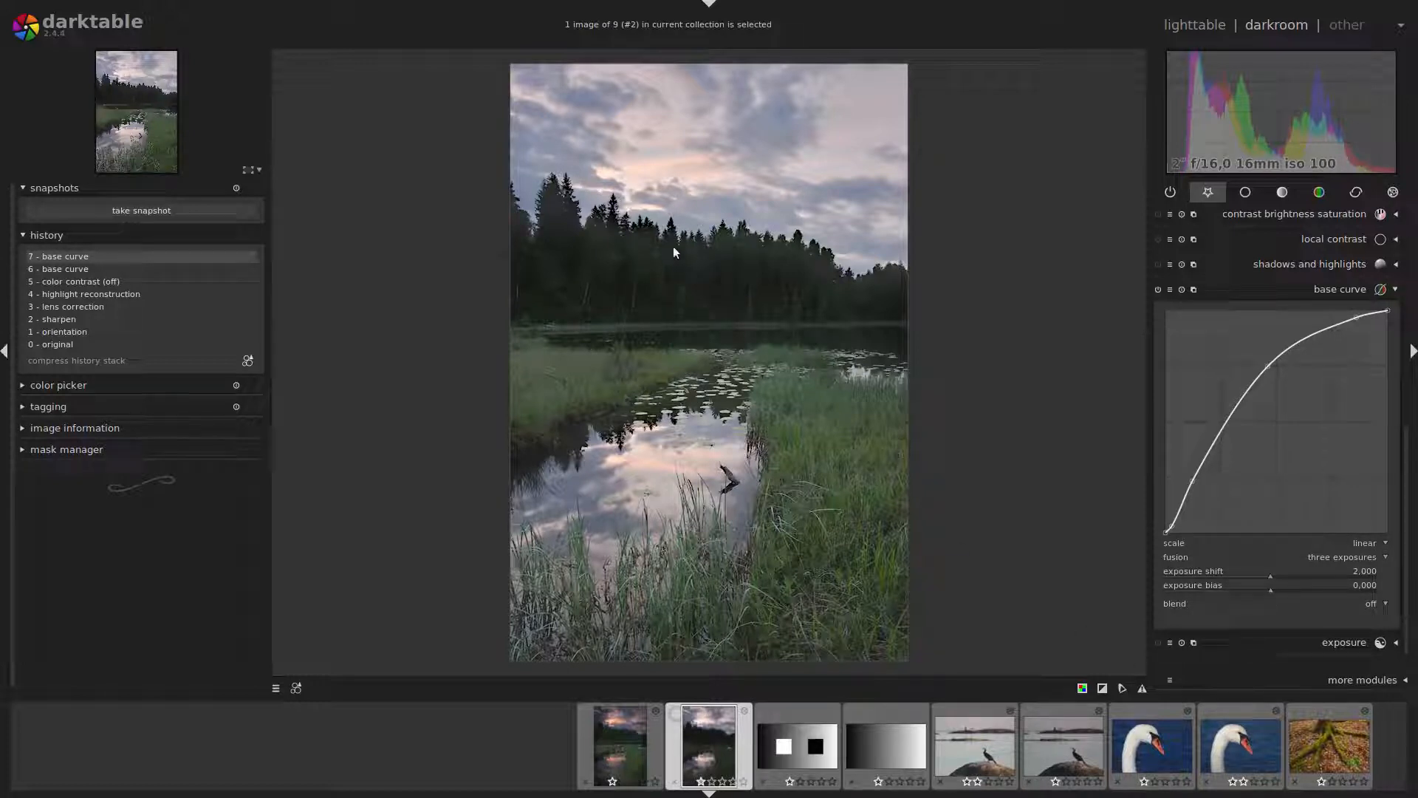
pyautogui.middleClick(663, 227)
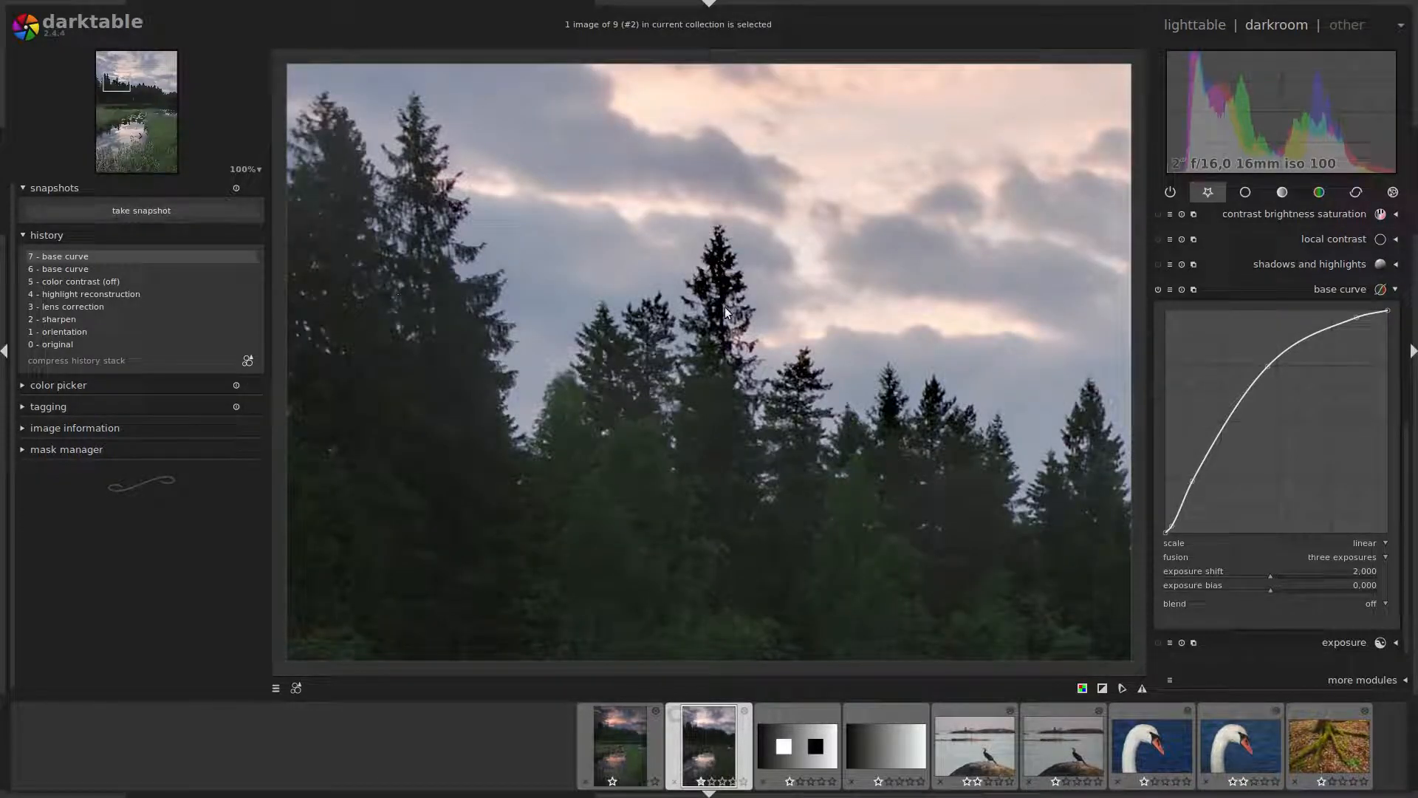
pyautogui.middleClick(853, 492)
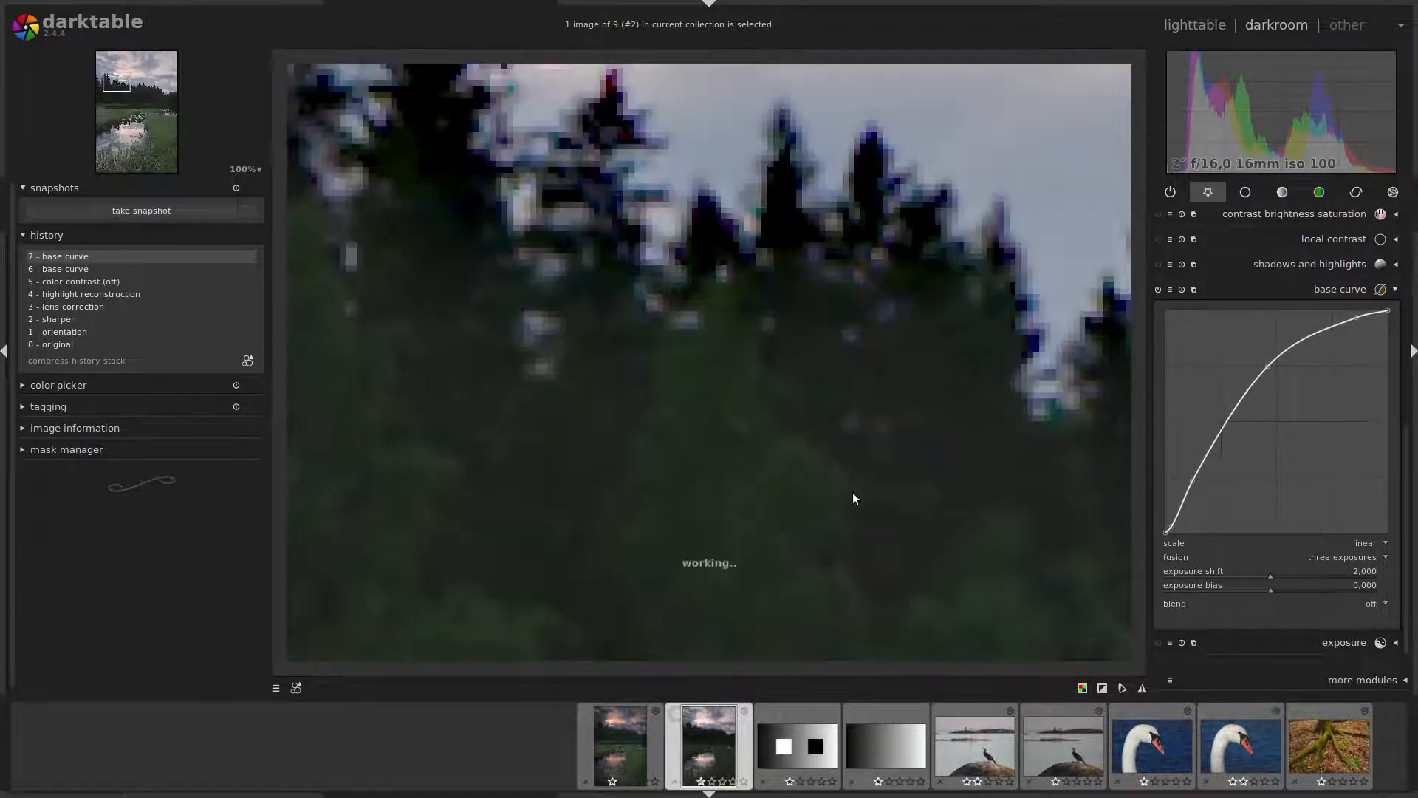
pyautogui.middleClick(839, 403)
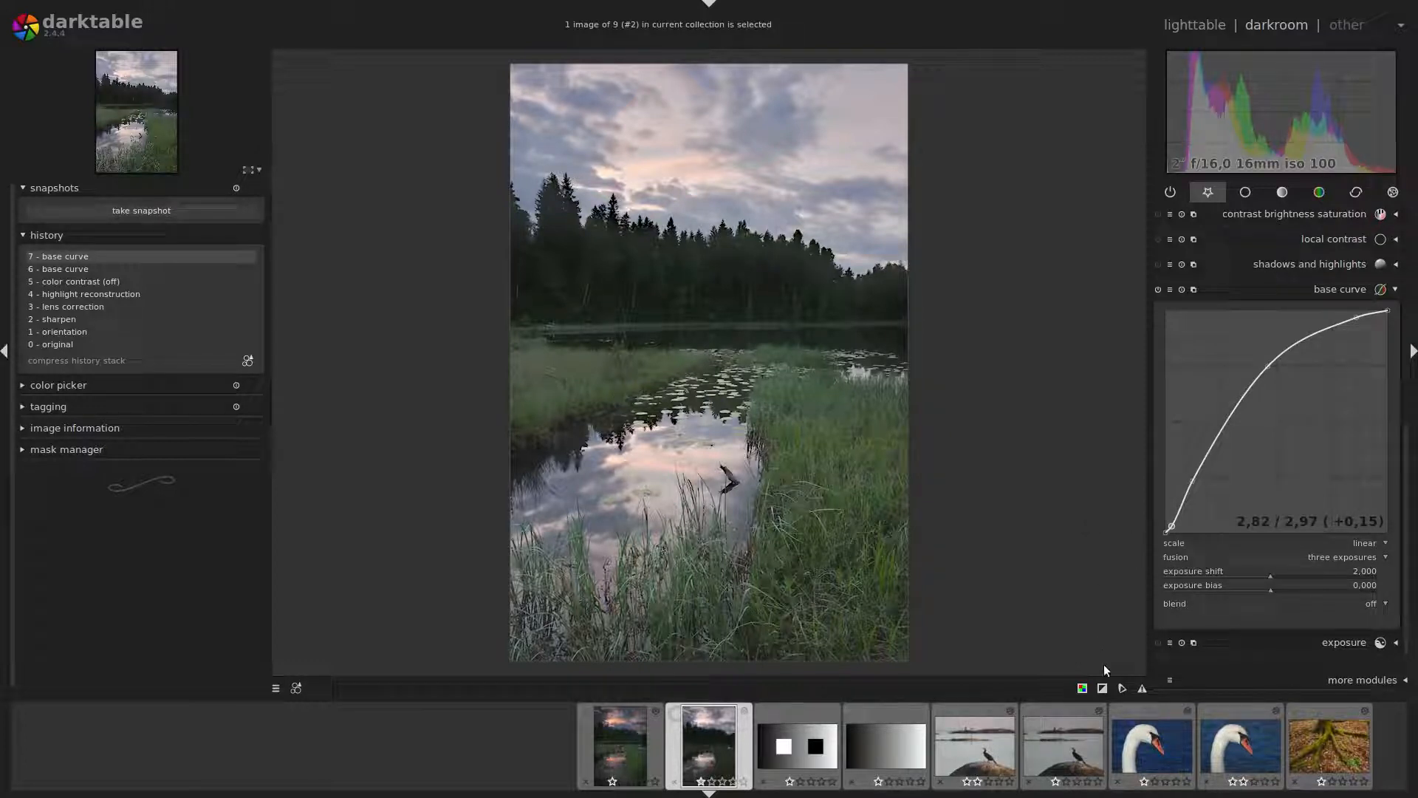
# - Compare the swan photo with the base curve on and off, leave it off, and expand the photo's exposure settings
pyautogui.click(1156, 750)
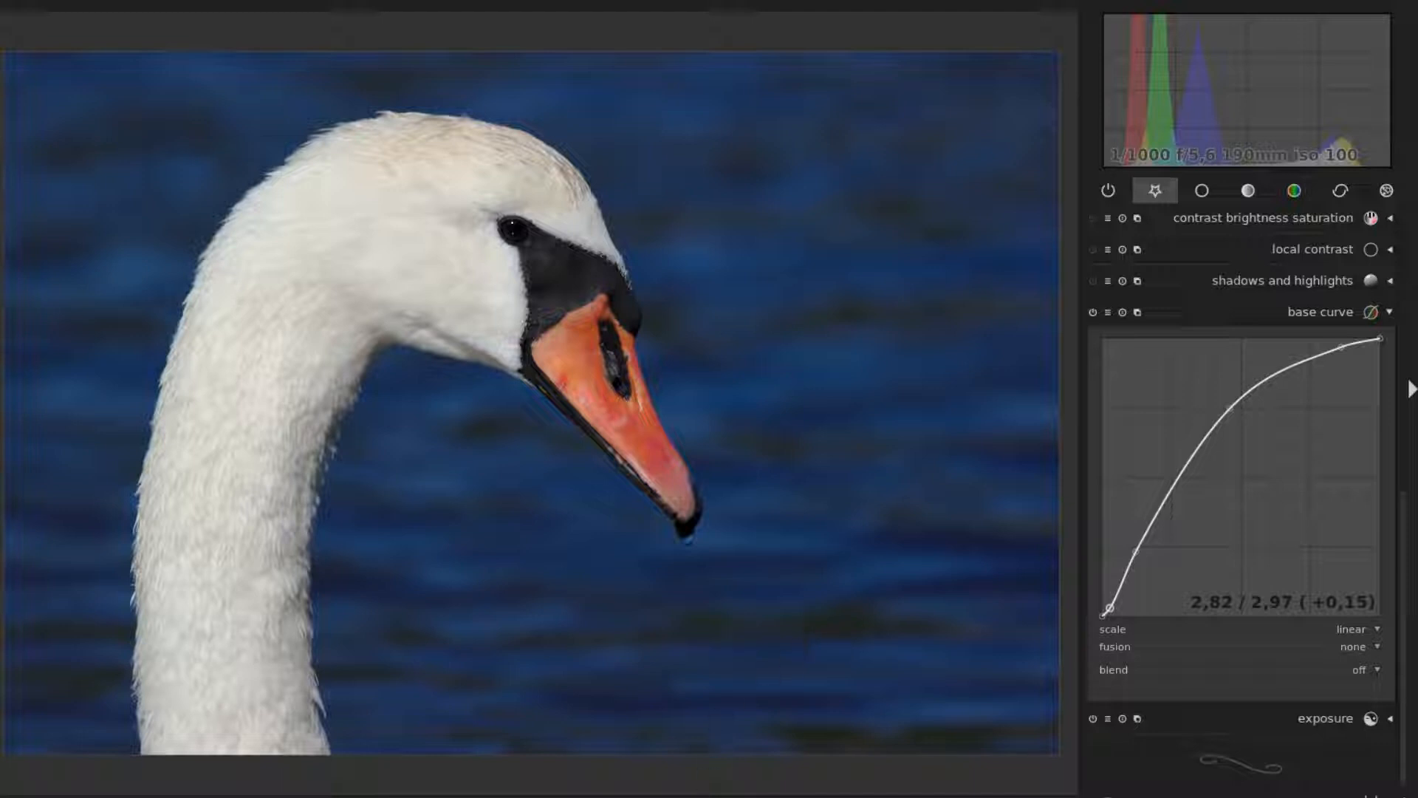
pyautogui.click(1093, 313)
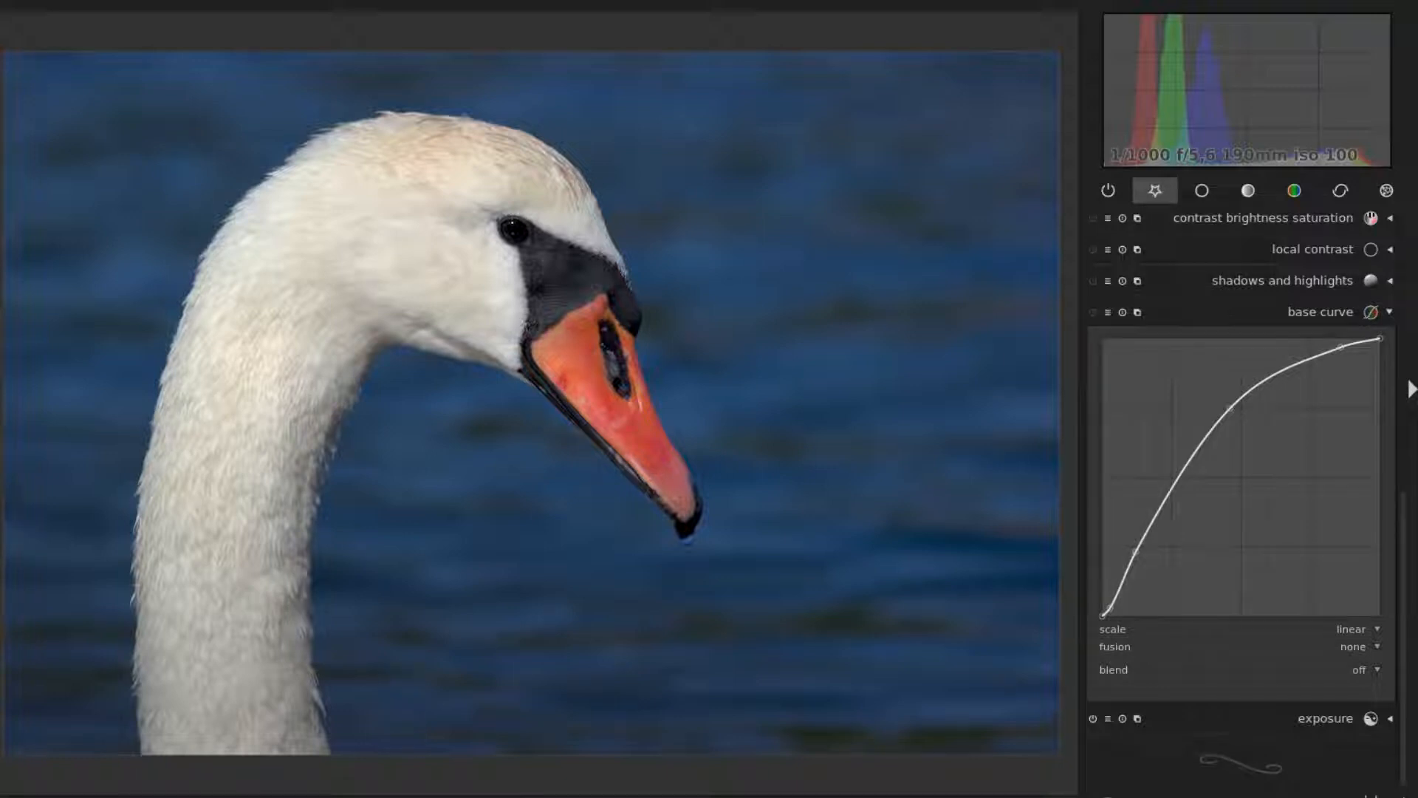
pyautogui.click(1093, 313)
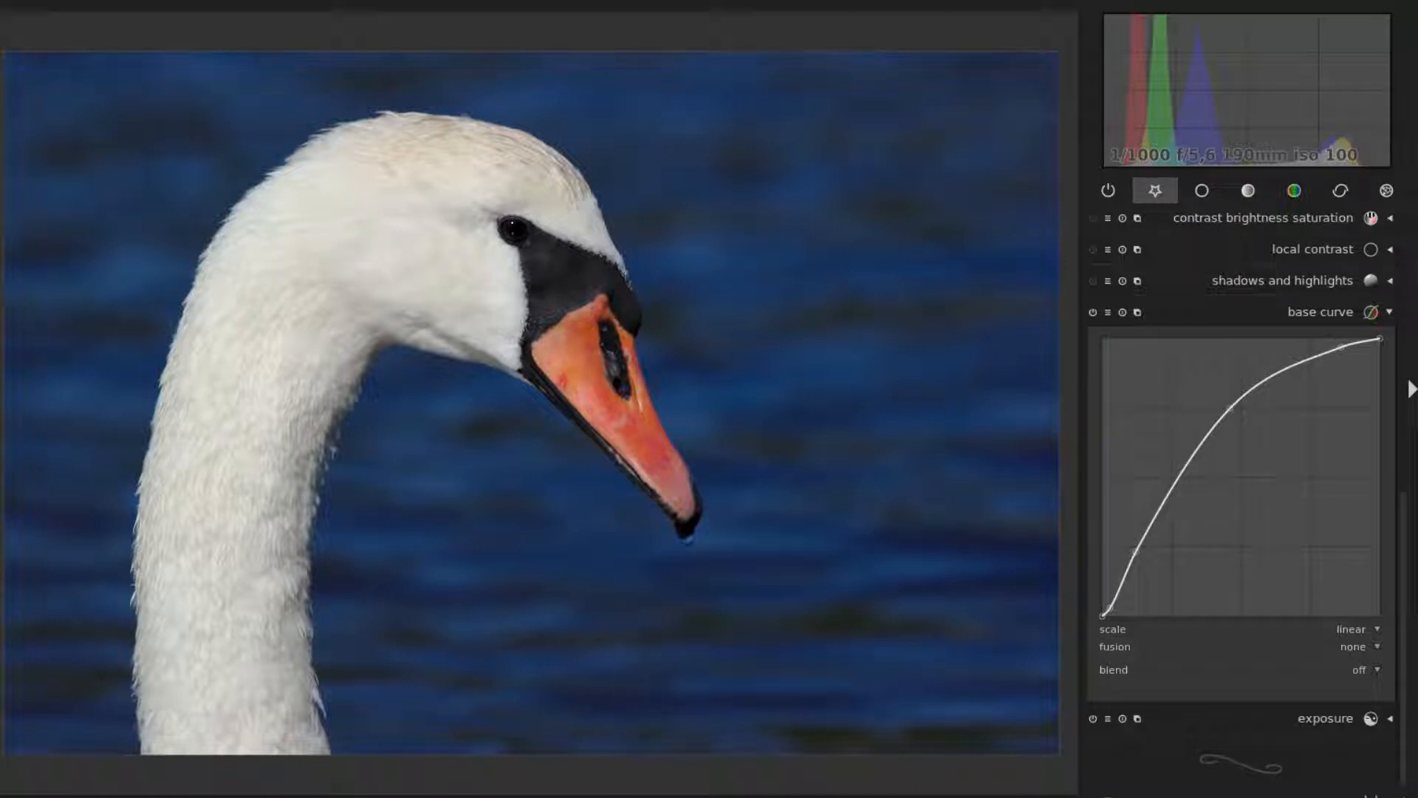
pyautogui.click(1093, 312)
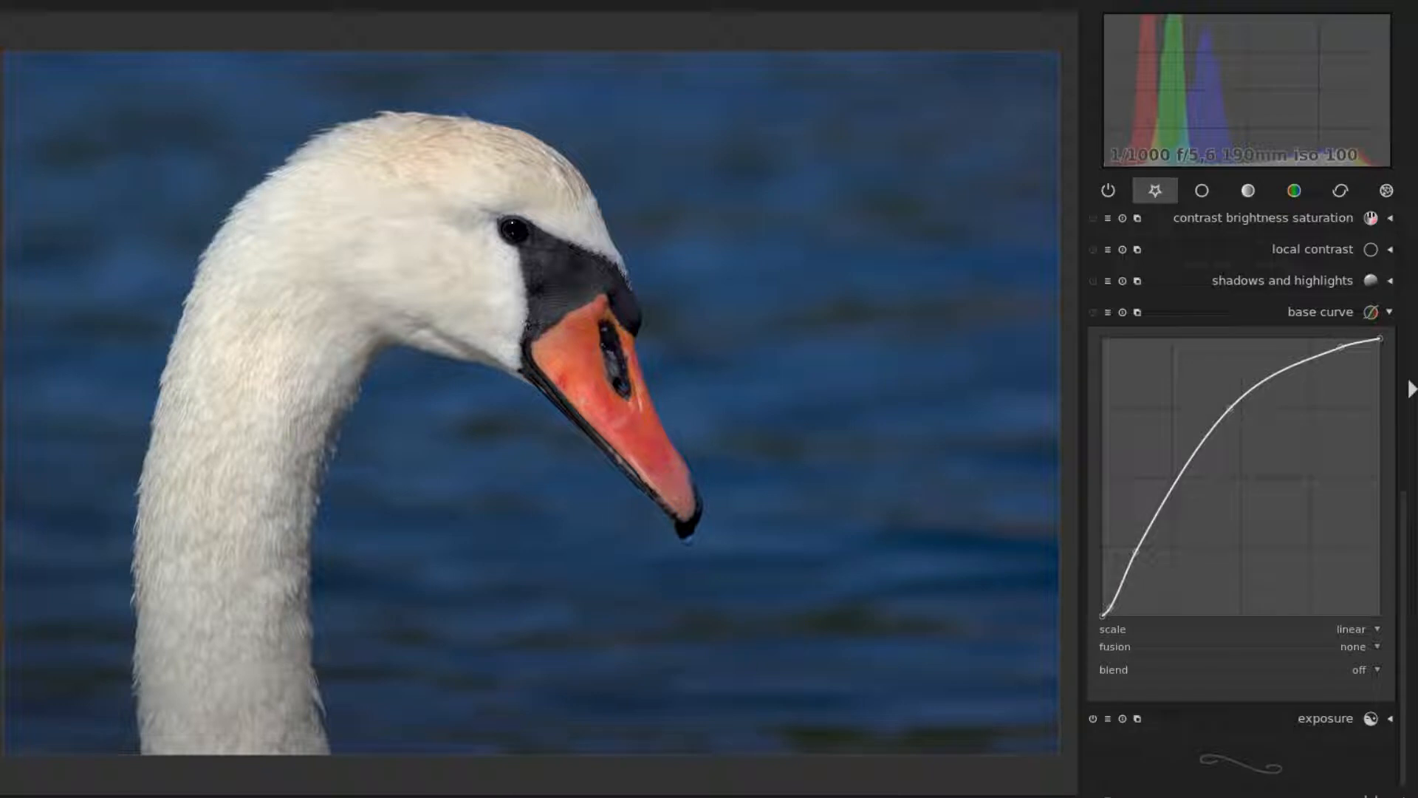
pyautogui.click(1092, 312)
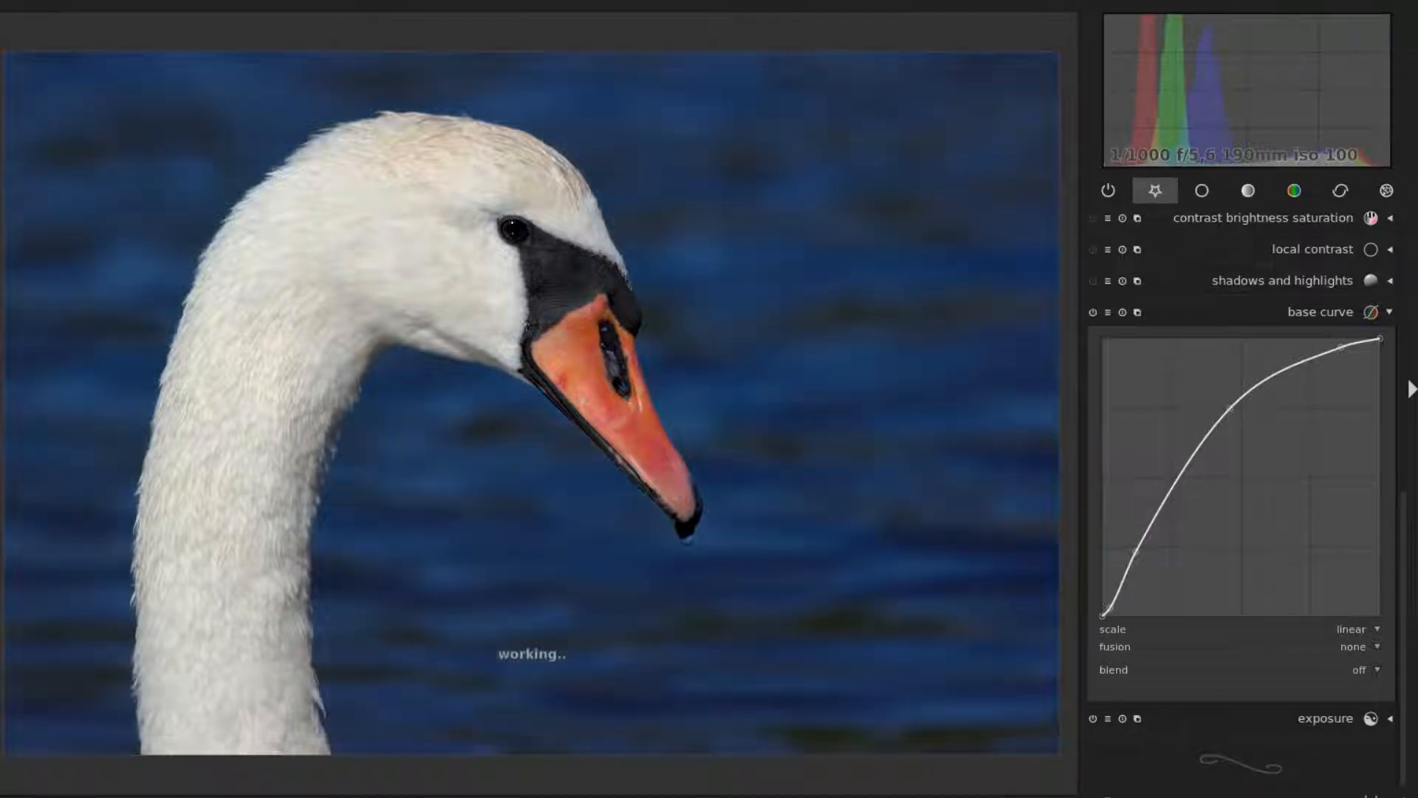
pyautogui.click(1092, 312)
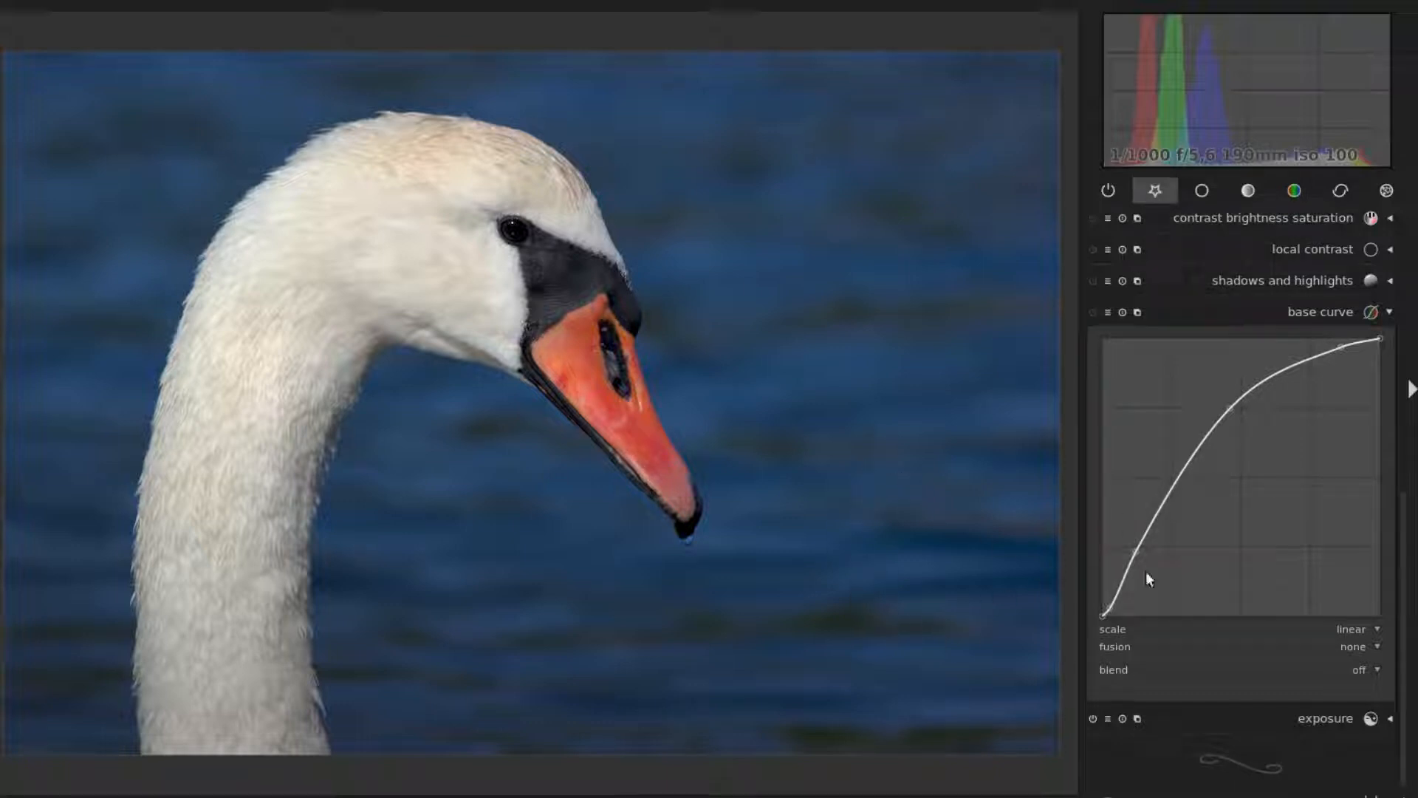
pyautogui.click(1319, 716)
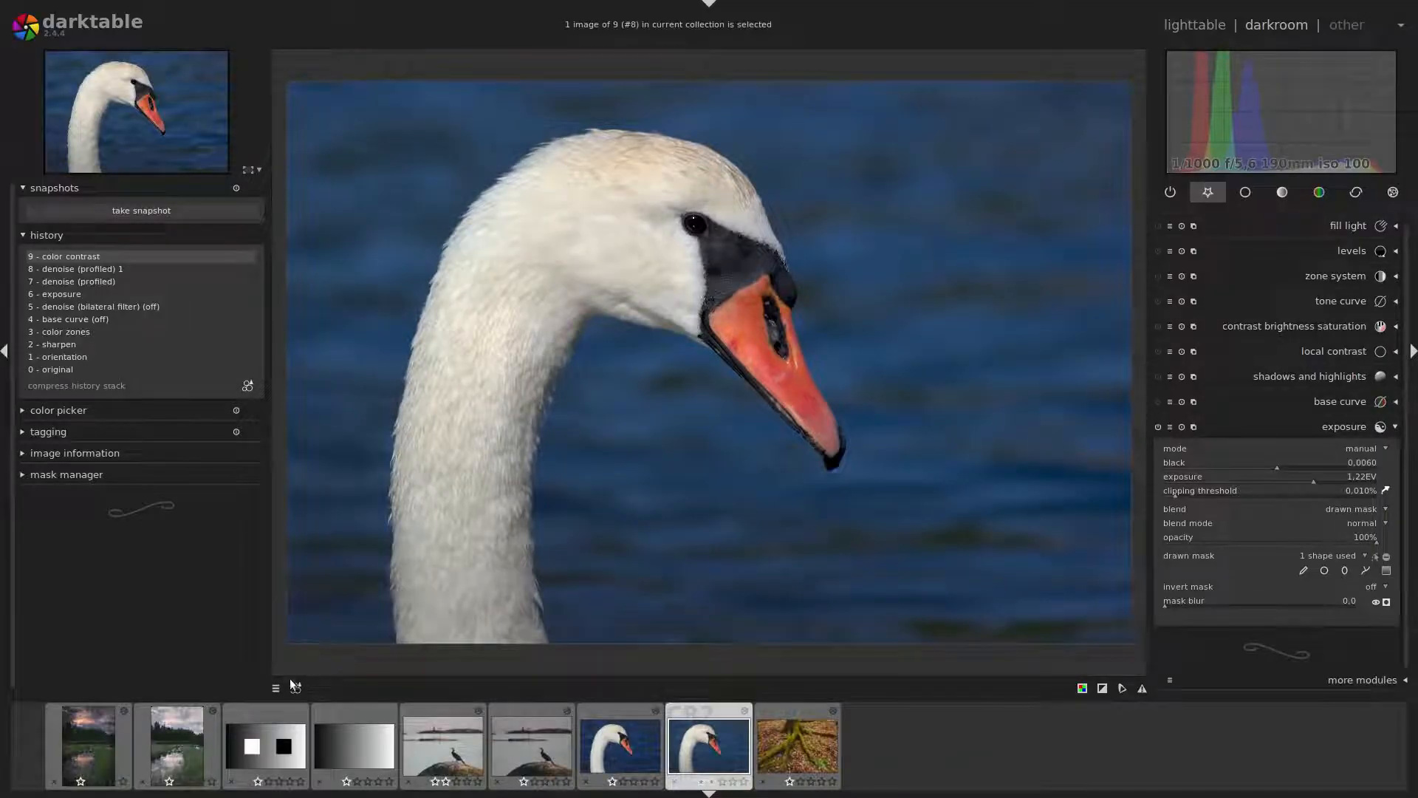
# - Return to the lake photo and set its base curve fusion to none
pyautogui.click(169, 753)
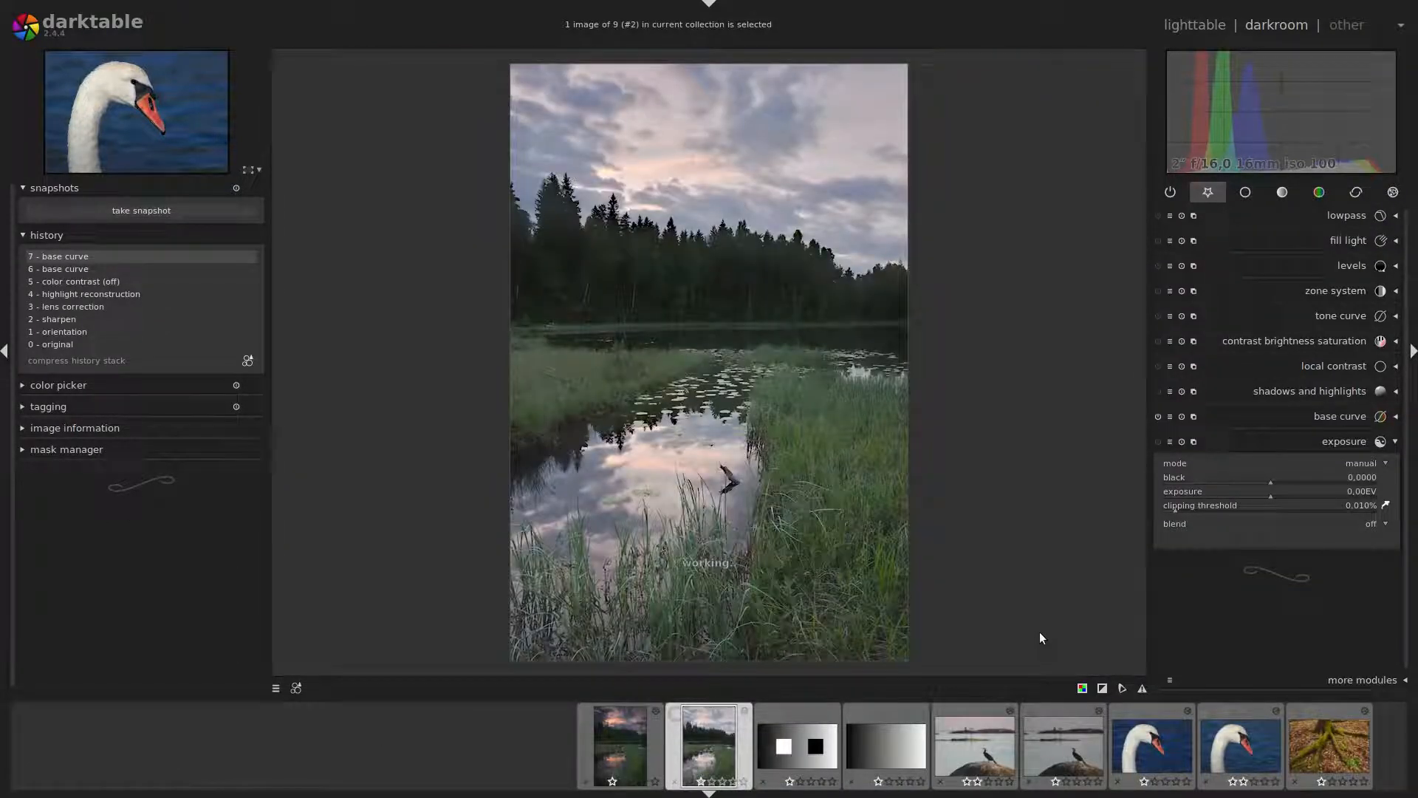
pyautogui.click(1343, 416)
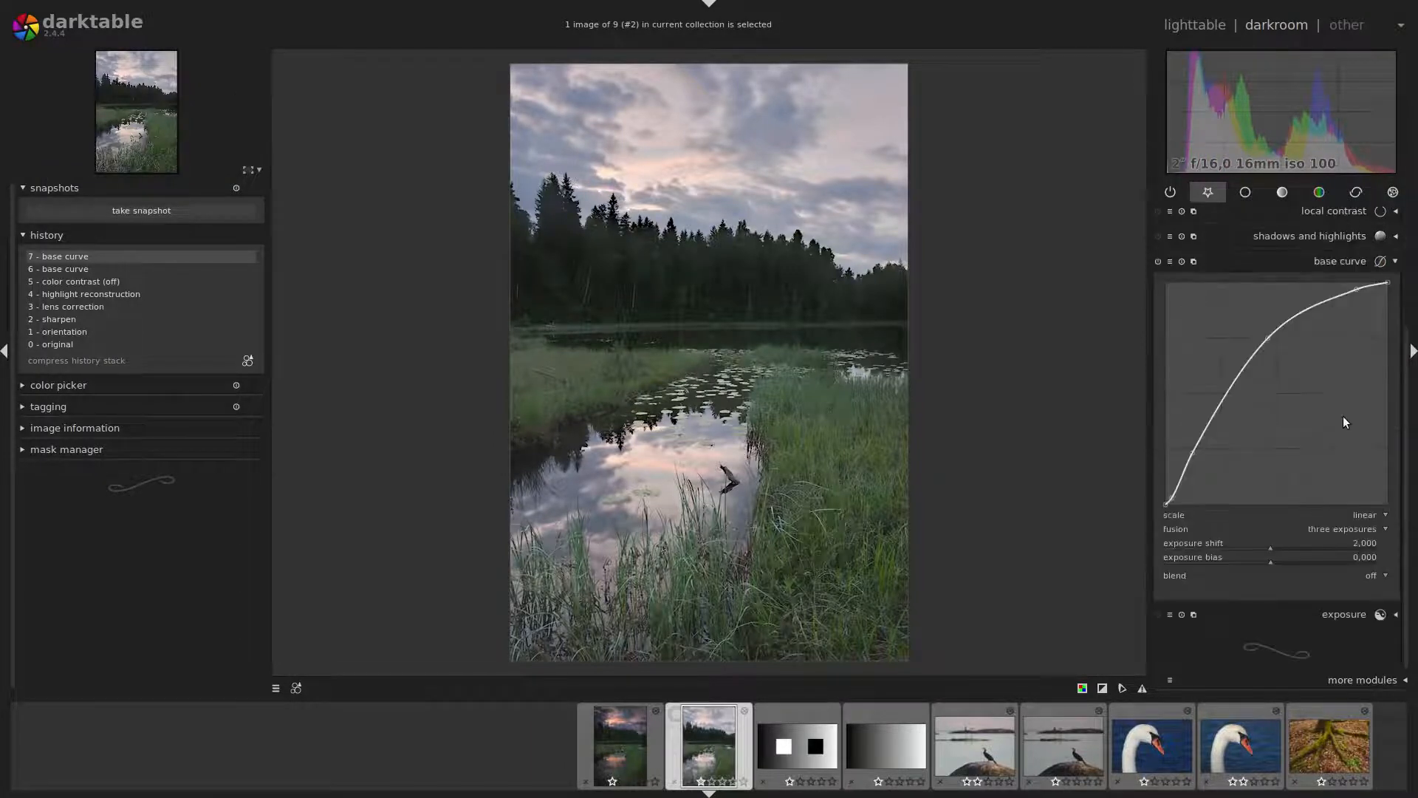
pyautogui.click(1350, 528)
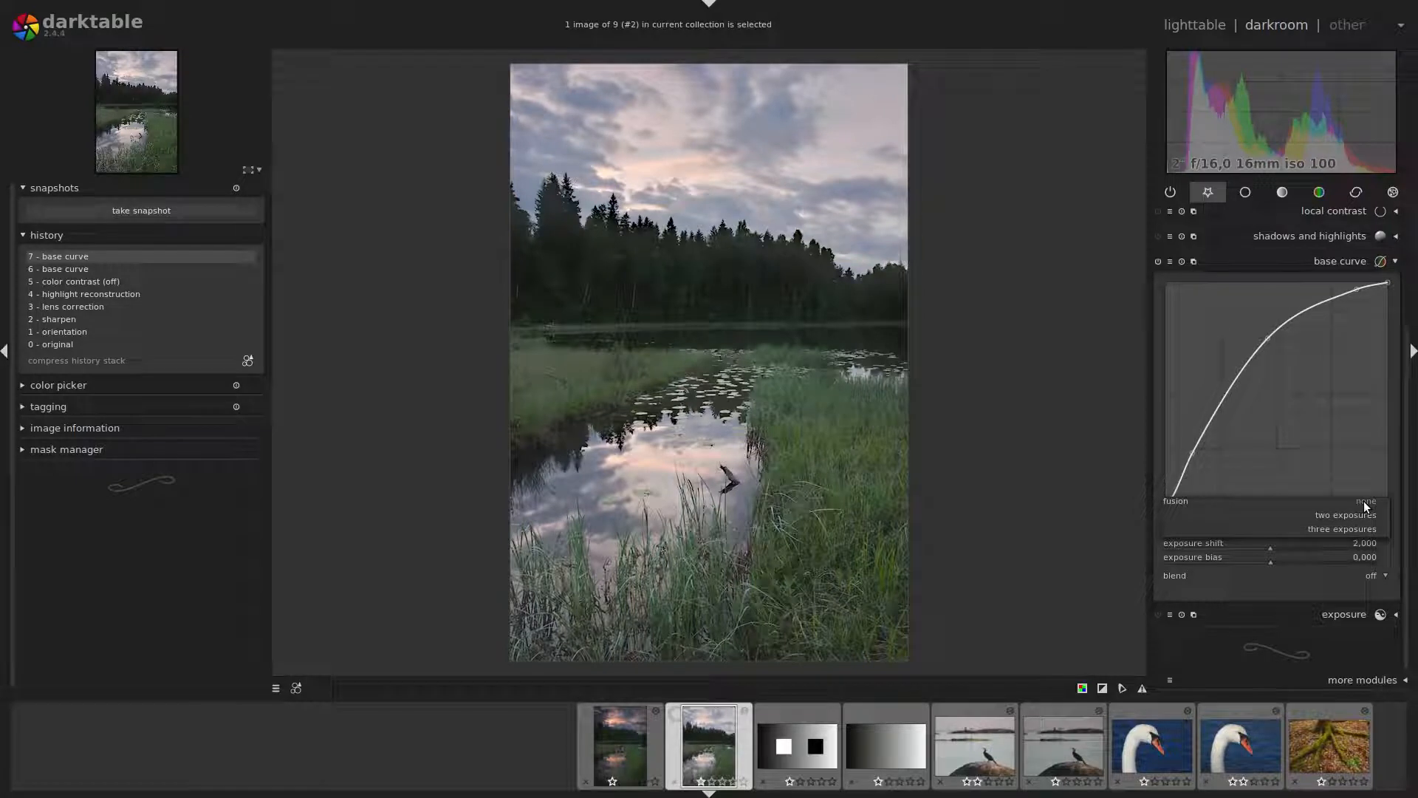
pyautogui.click(1366, 503)
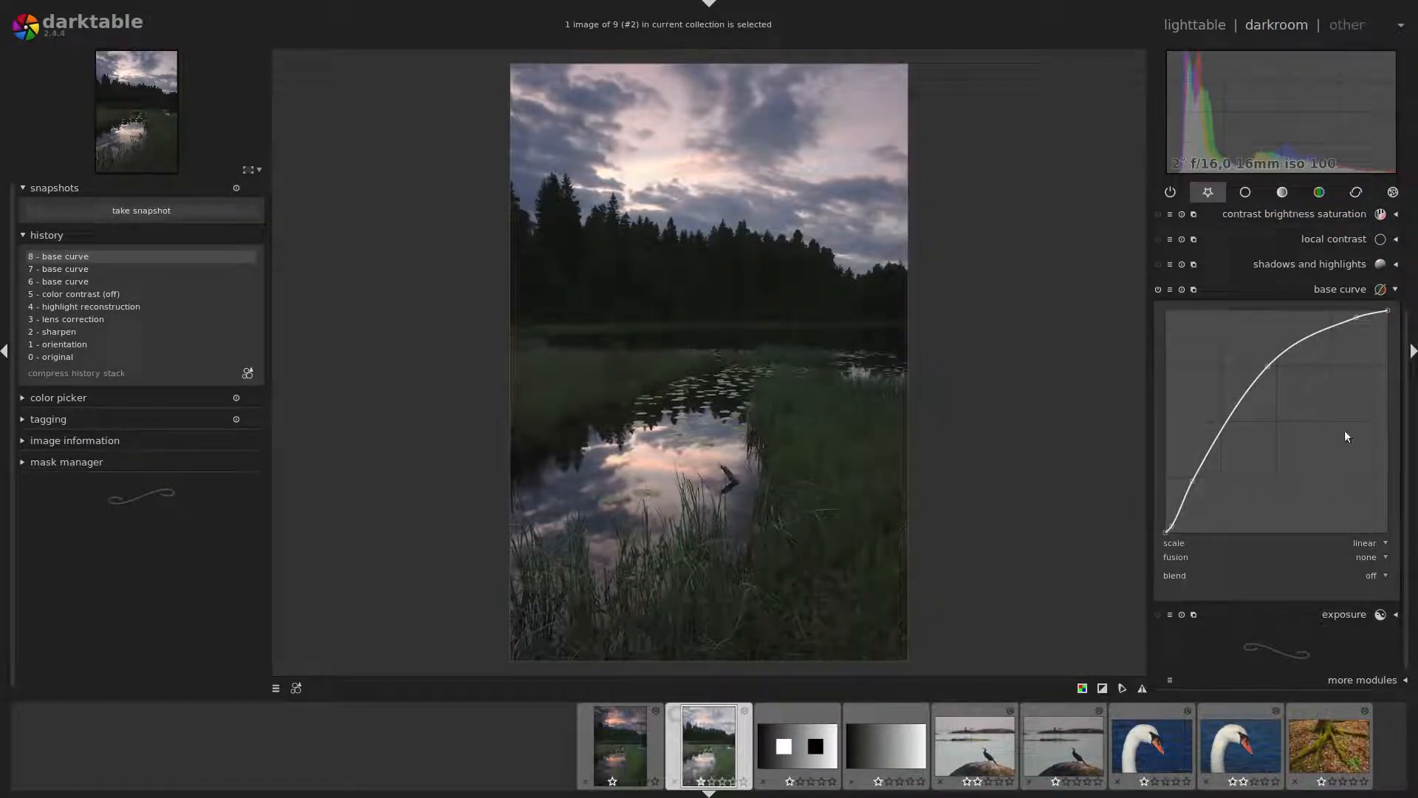
# - Turn on shadows and highlights for the lake photo and raise shadows to 78.61
pyautogui.click(1312, 263)
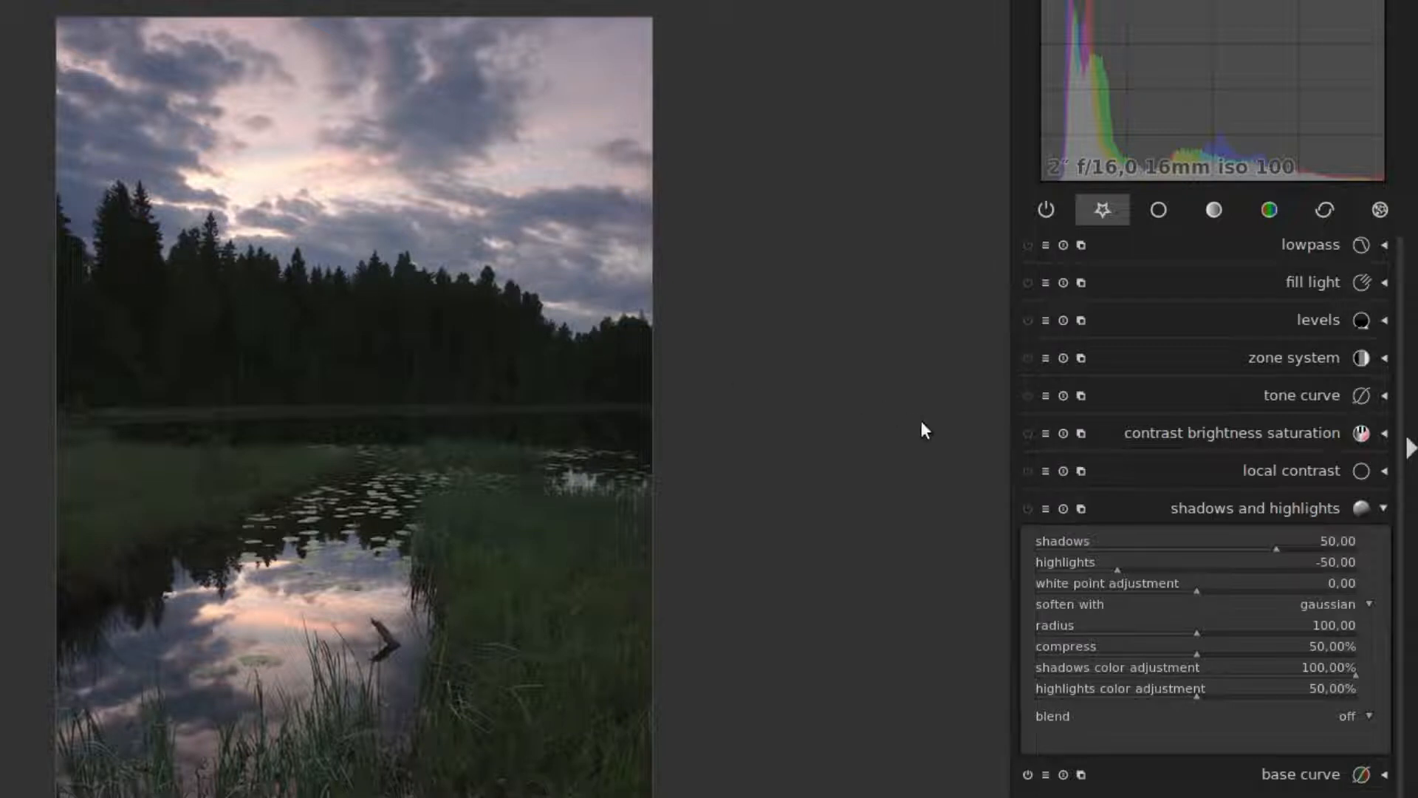
pyautogui.click(1027, 508)
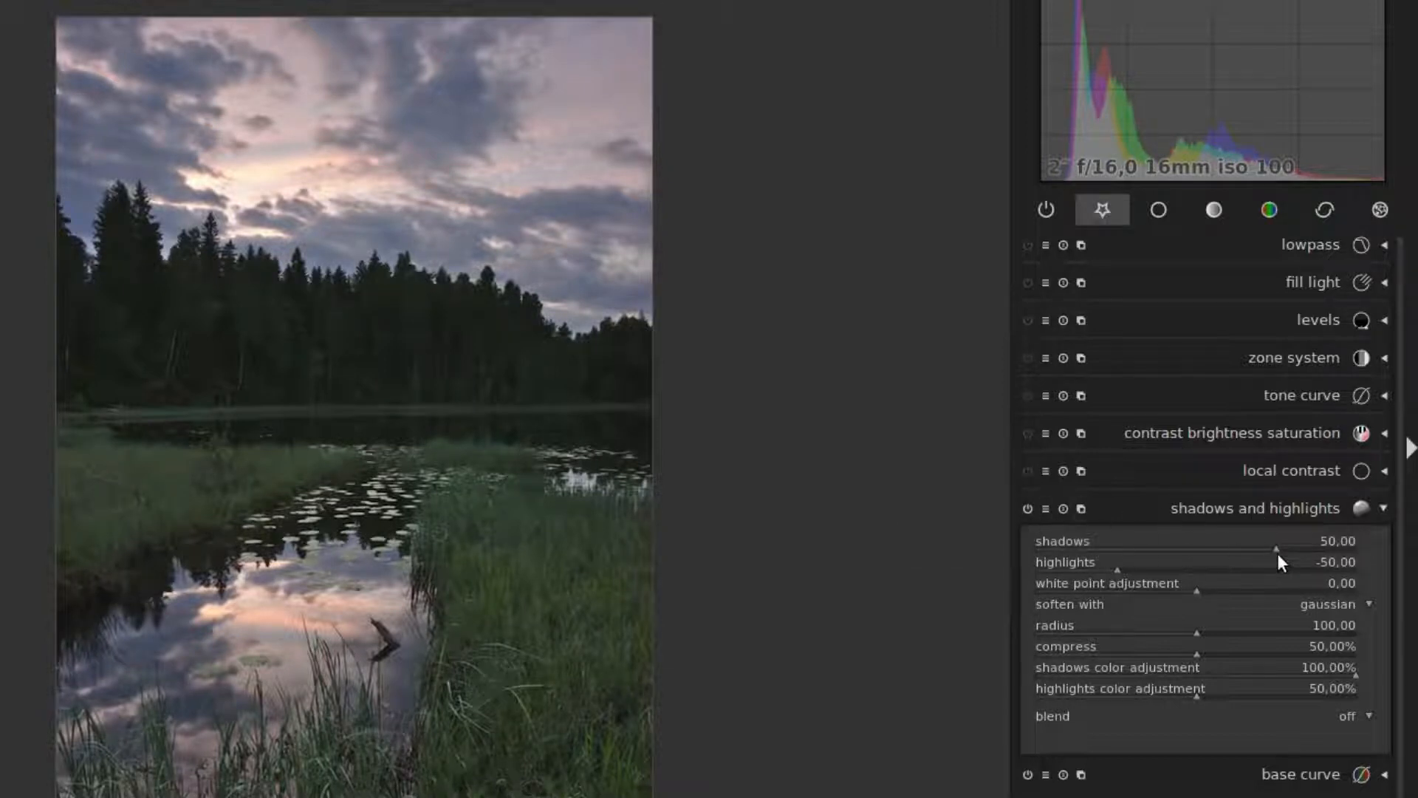
pyautogui.moveTo(1276, 548); pyautogui.dragTo(1320, 547)
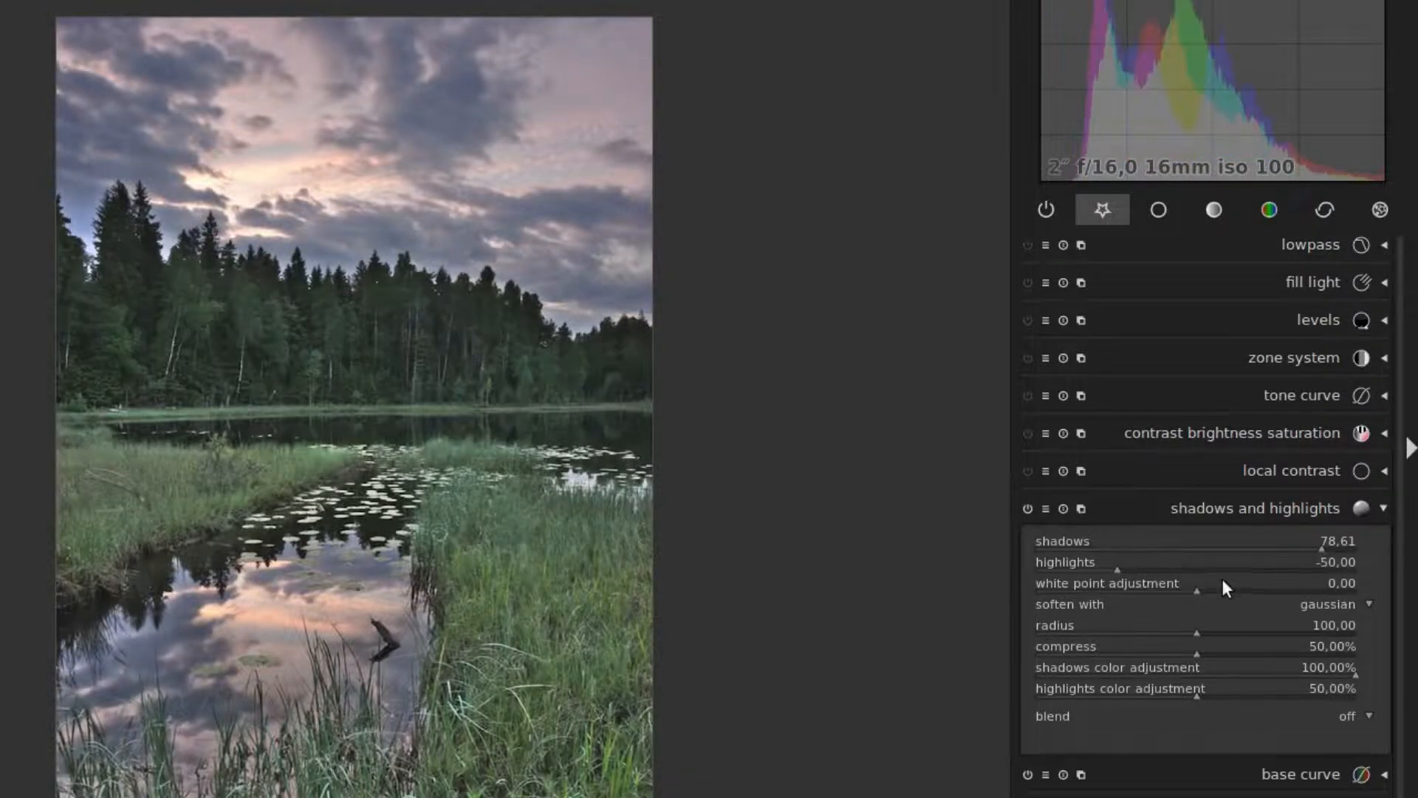
# - Try highlights at -85.89, -100 and -76.57, settle on -65.42, and reduce shadows to 59.27
pyautogui.moveTo(1117, 571); pyautogui.dragTo(1059, 570)
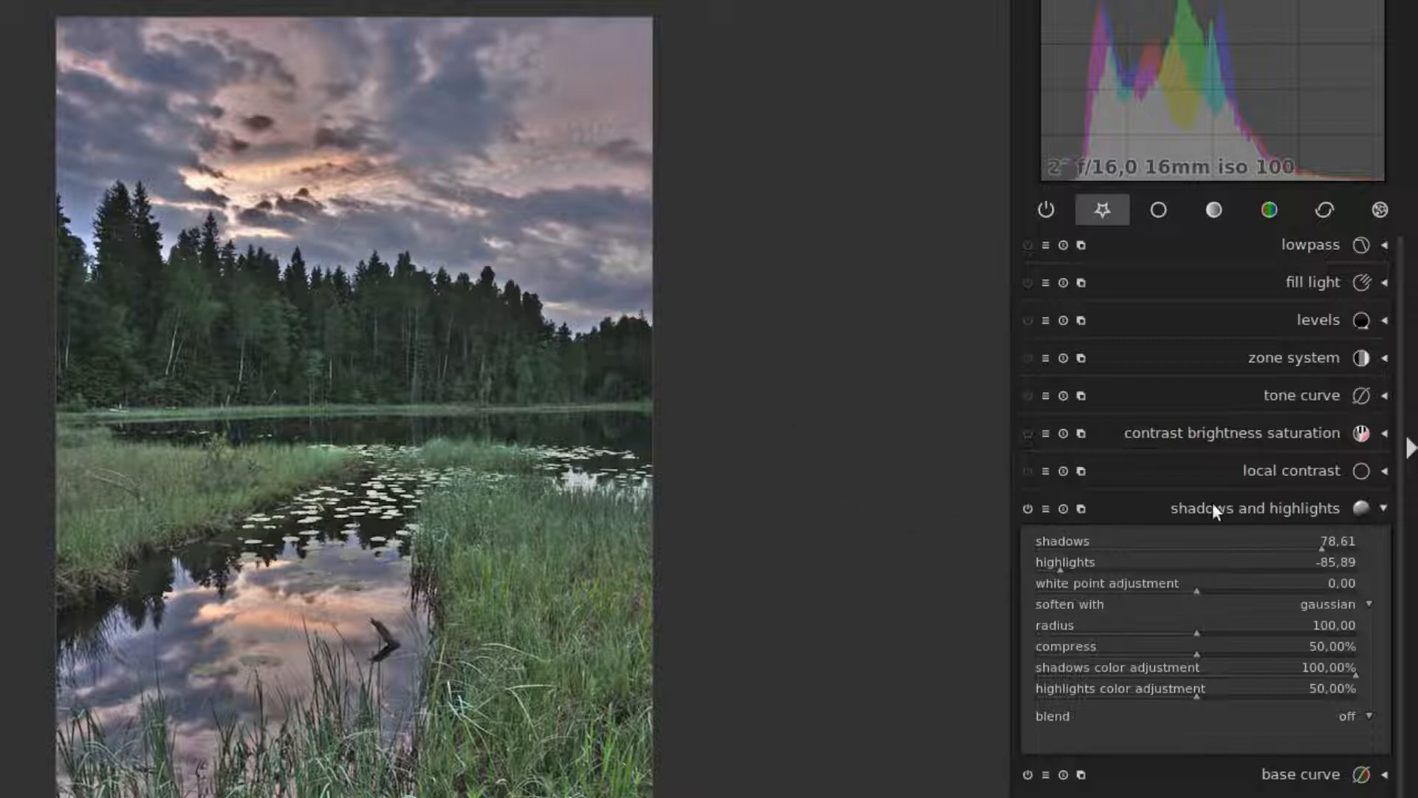
pyautogui.moveTo(1061, 569); pyautogui.dragTo(1027, 579)
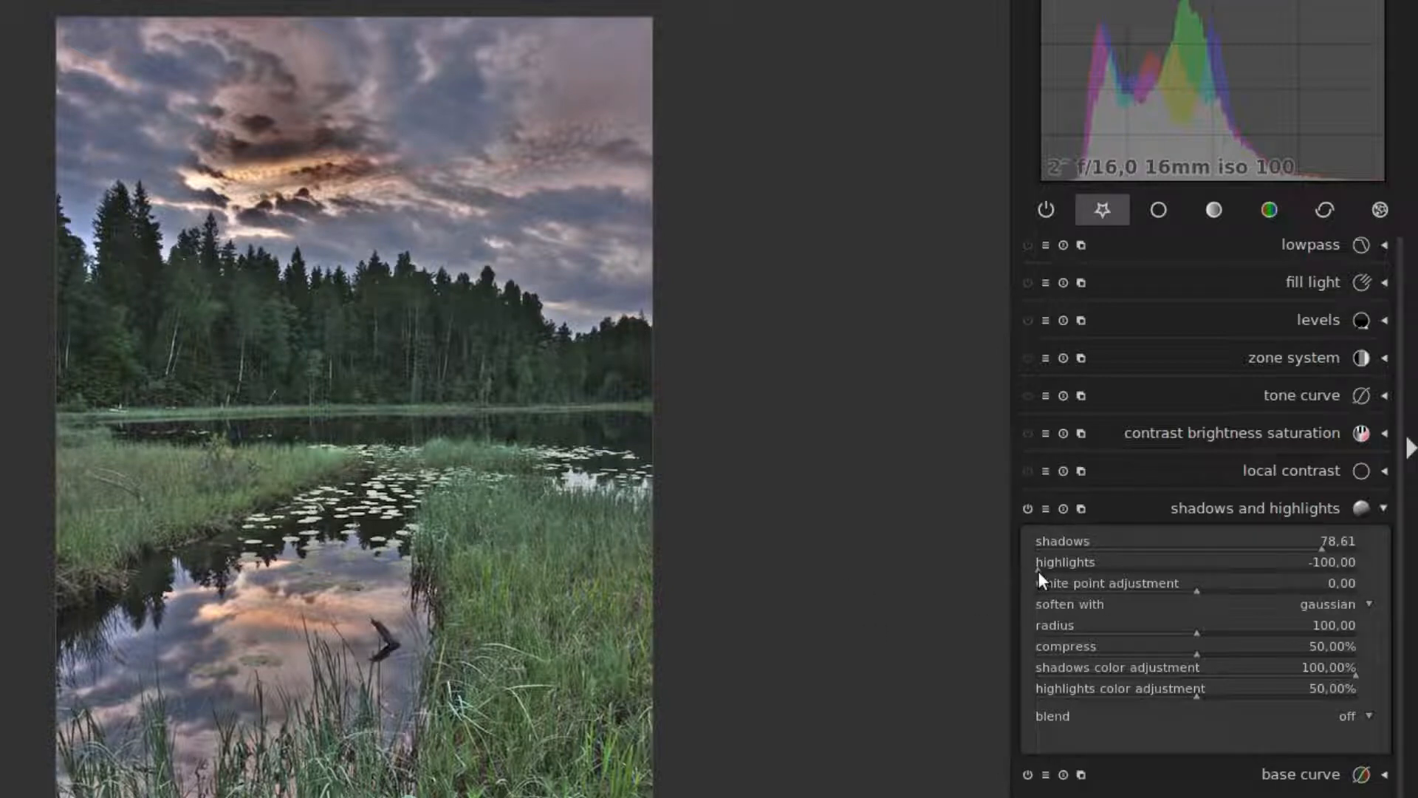
pyautogui.moveTo(1039, 569); pyautogui.dragTo(1075, 569)
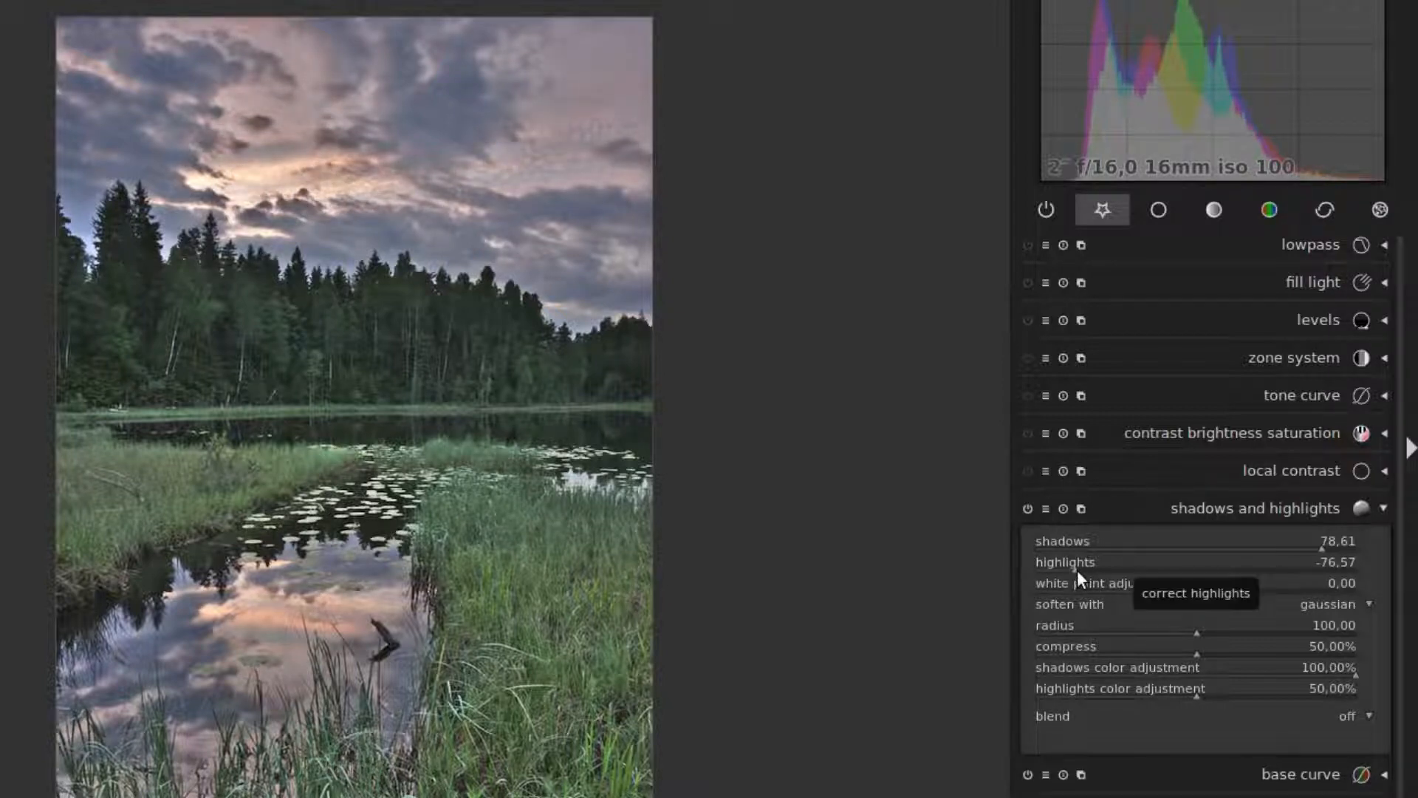
pyautogui.moveTo(1081, 567); pyautogui.dragTo(1121, 565)
pyautogui.moveTo(1319, 548); pyautogui.dragTo(1279, 550)
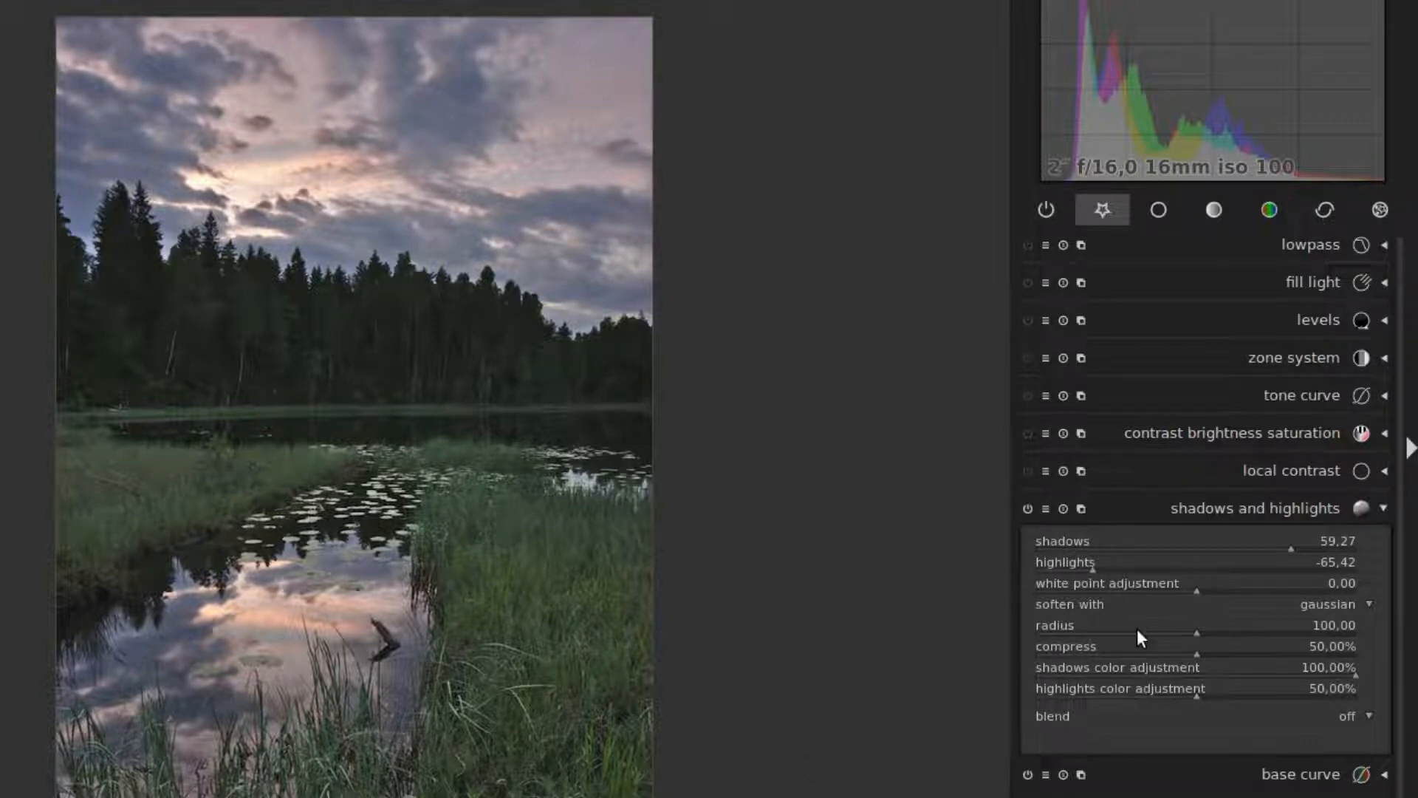
# - Try a shadows and highlights radius of 33.61, reset it to 100, and reduce it to 30.83
pyautogui.moveTo(1194, 632); pyautogui.dragTo(1091, 636)
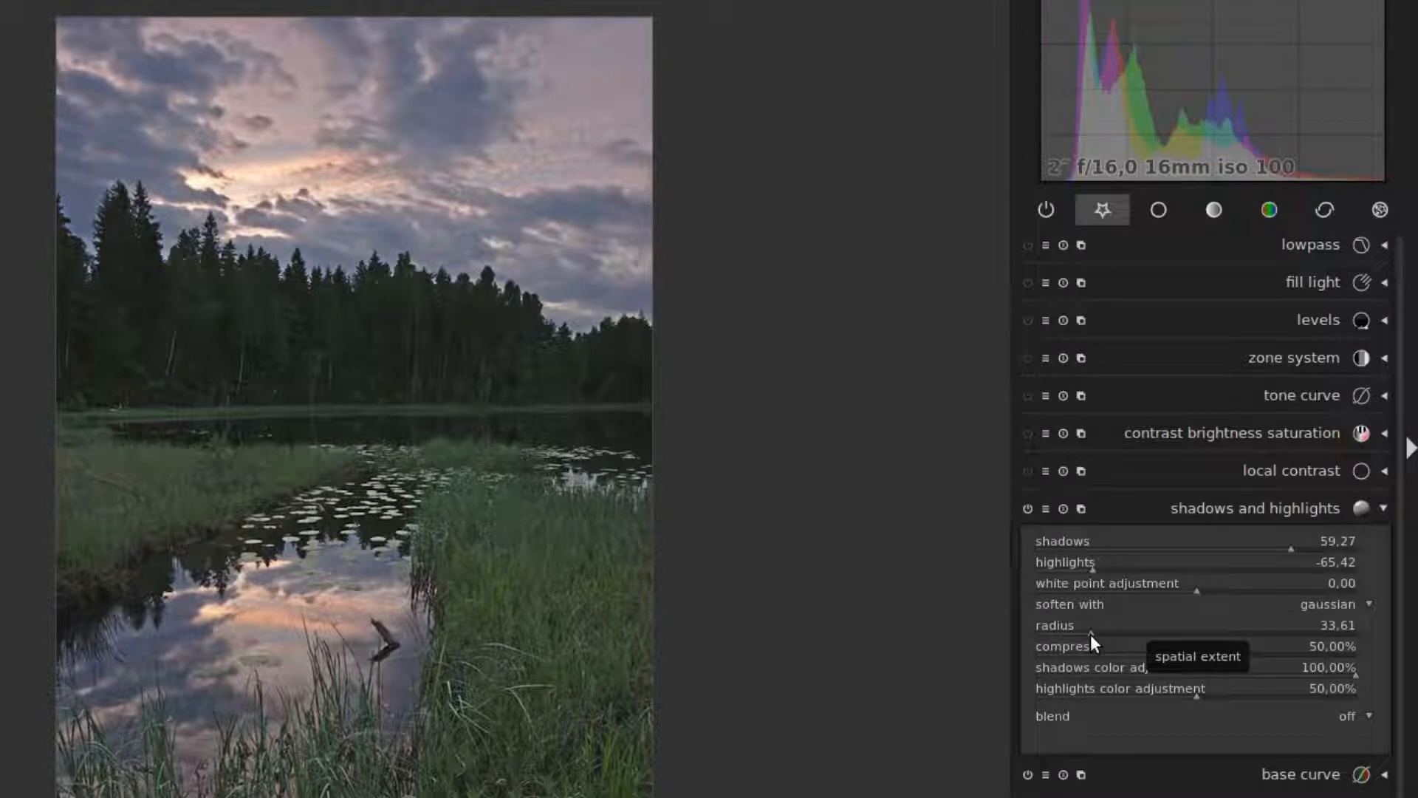
pyautogui.doubleClick(1090, 634)
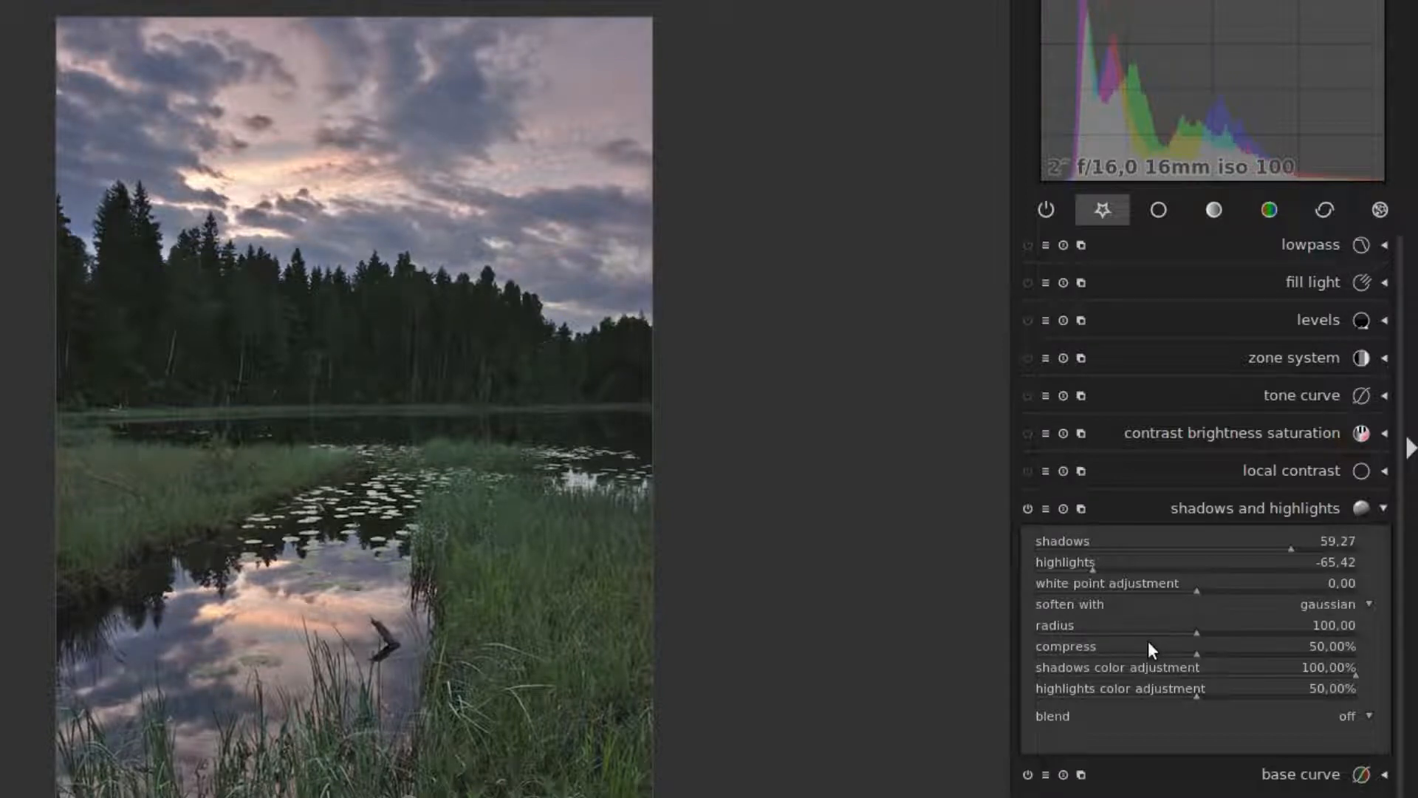
pyautogui.moveTo(1199, 640); pyautogui.dragTo(1086, 634)
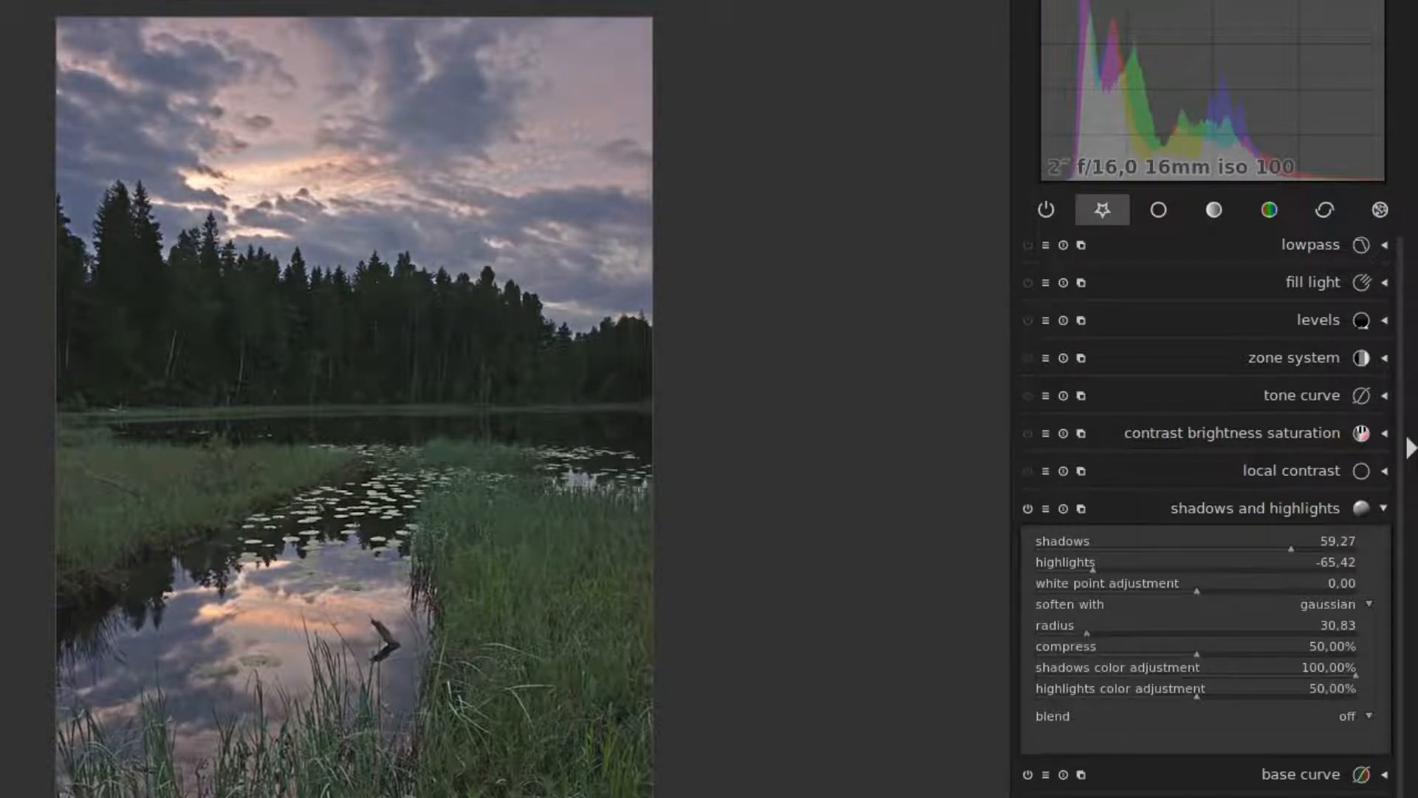
# - On the gradient image with squares, enable shadows and highlights with shadows 77.15 and highlights -95.09, and reduce the radius to 0.10
pyautogui.press('space')
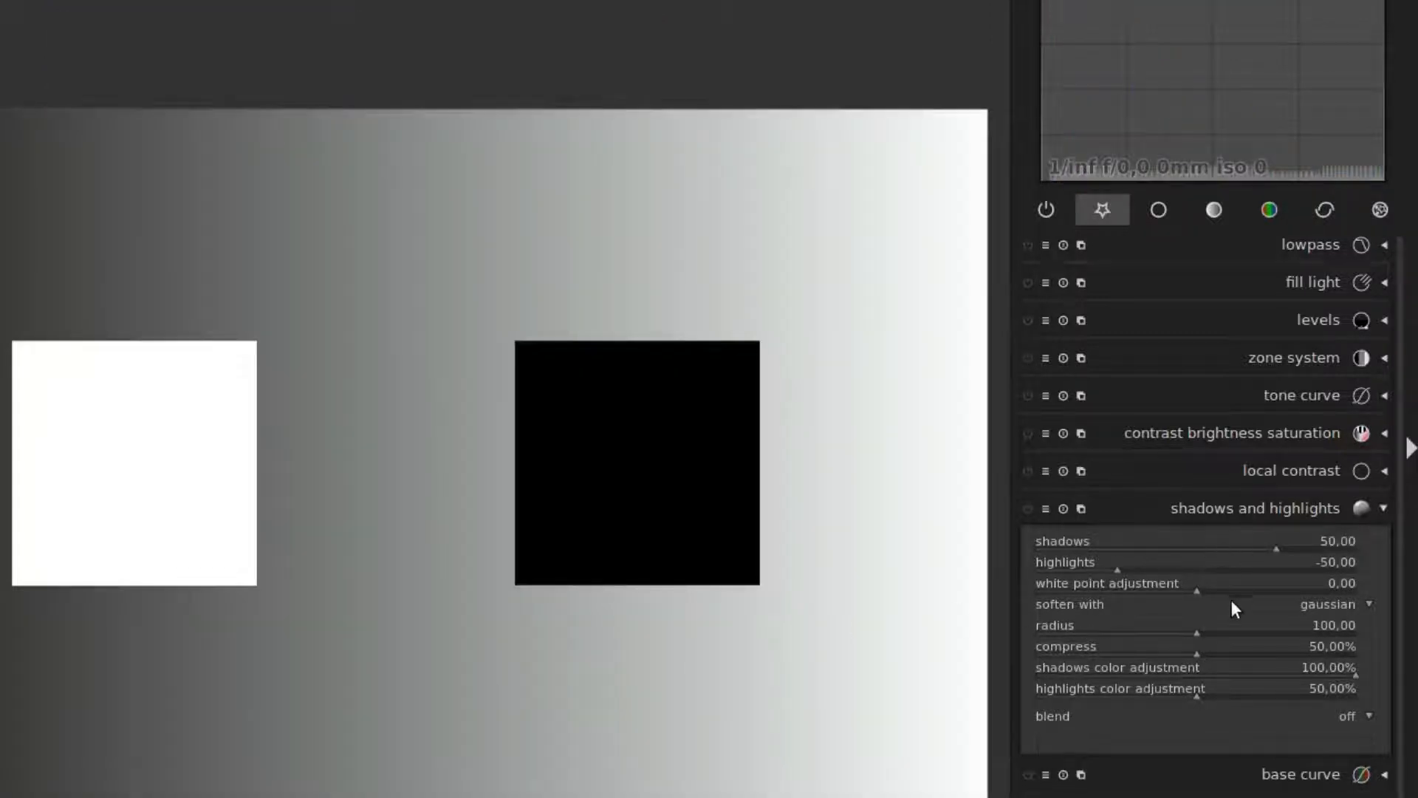
pyautogui.click(1027, 508)
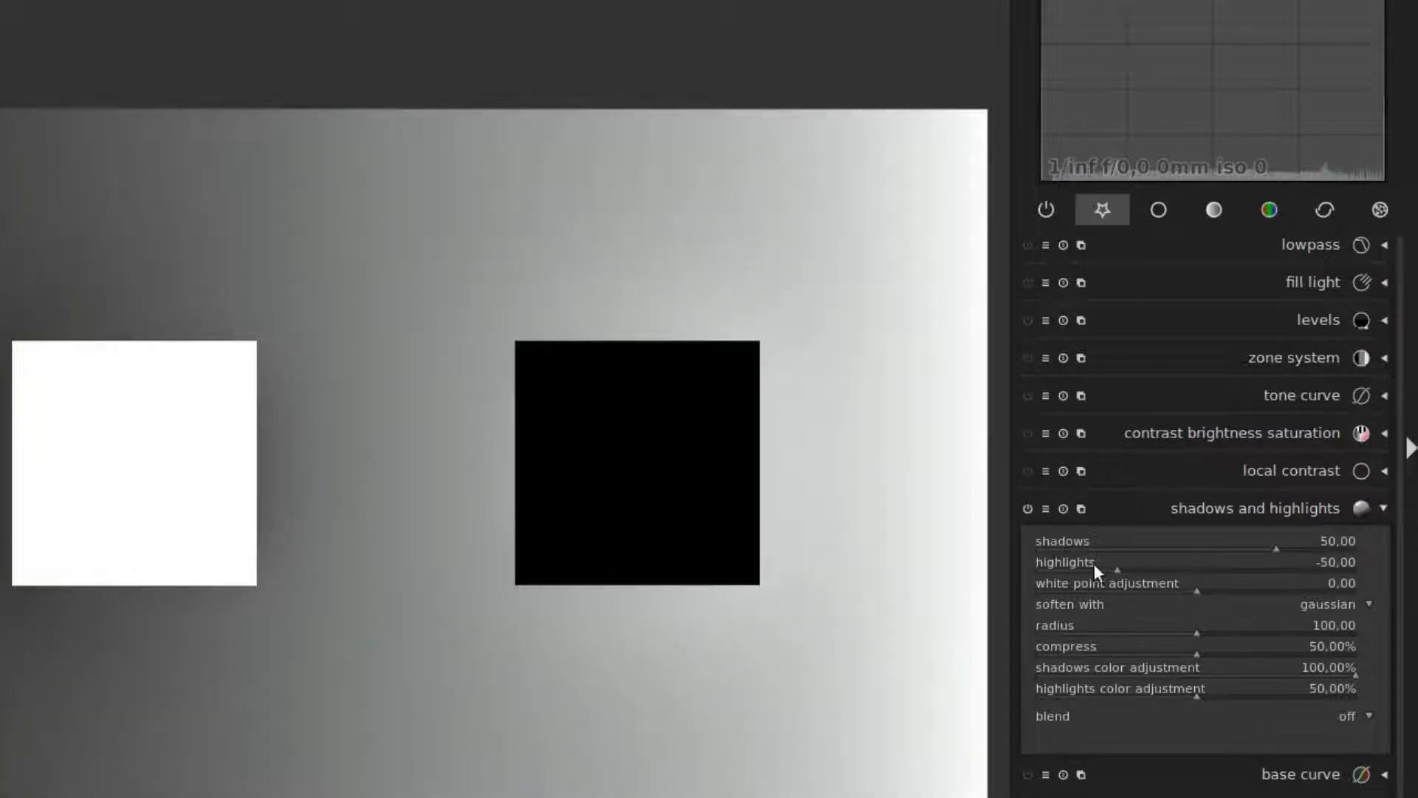
pyautogui.moveTo(1115, 565); pyautogui.dragTo(1052, 569)
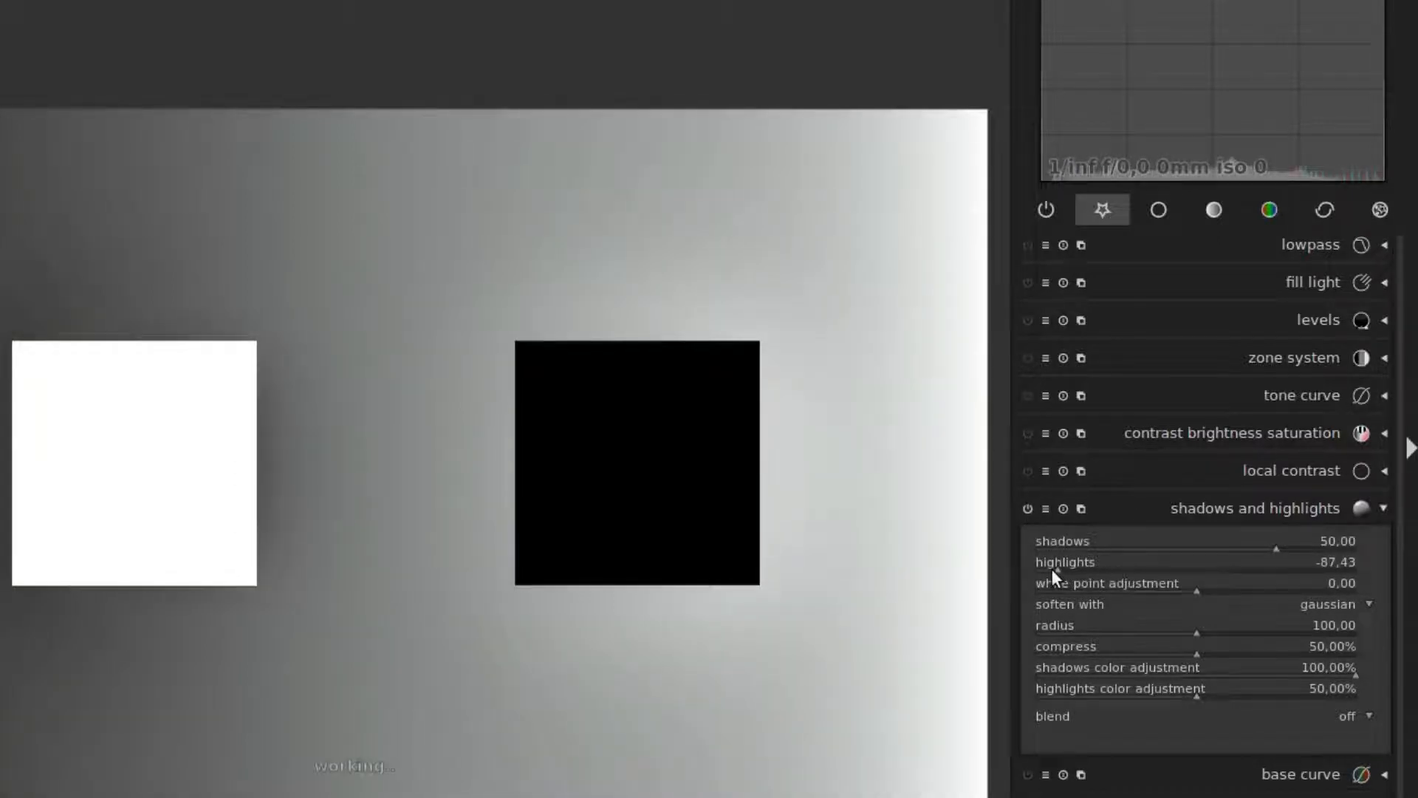
pyautogui.moveTo(1274, 548); pyautogui.dragTo(1318, 546)
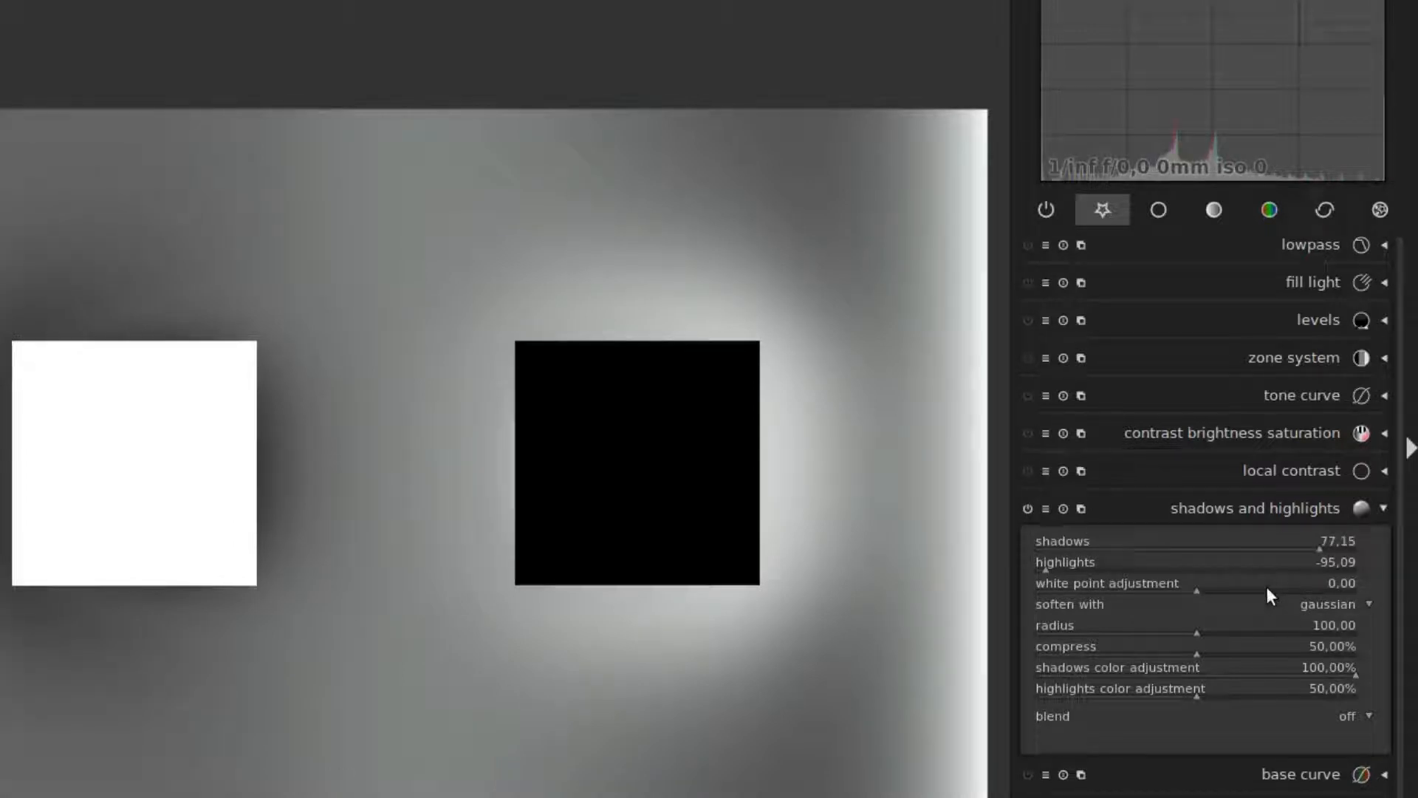
pyautogui.click(1196, 634)
pyautogui.moveTo(1198, 633); pyautogui.dragTo(997, 634)
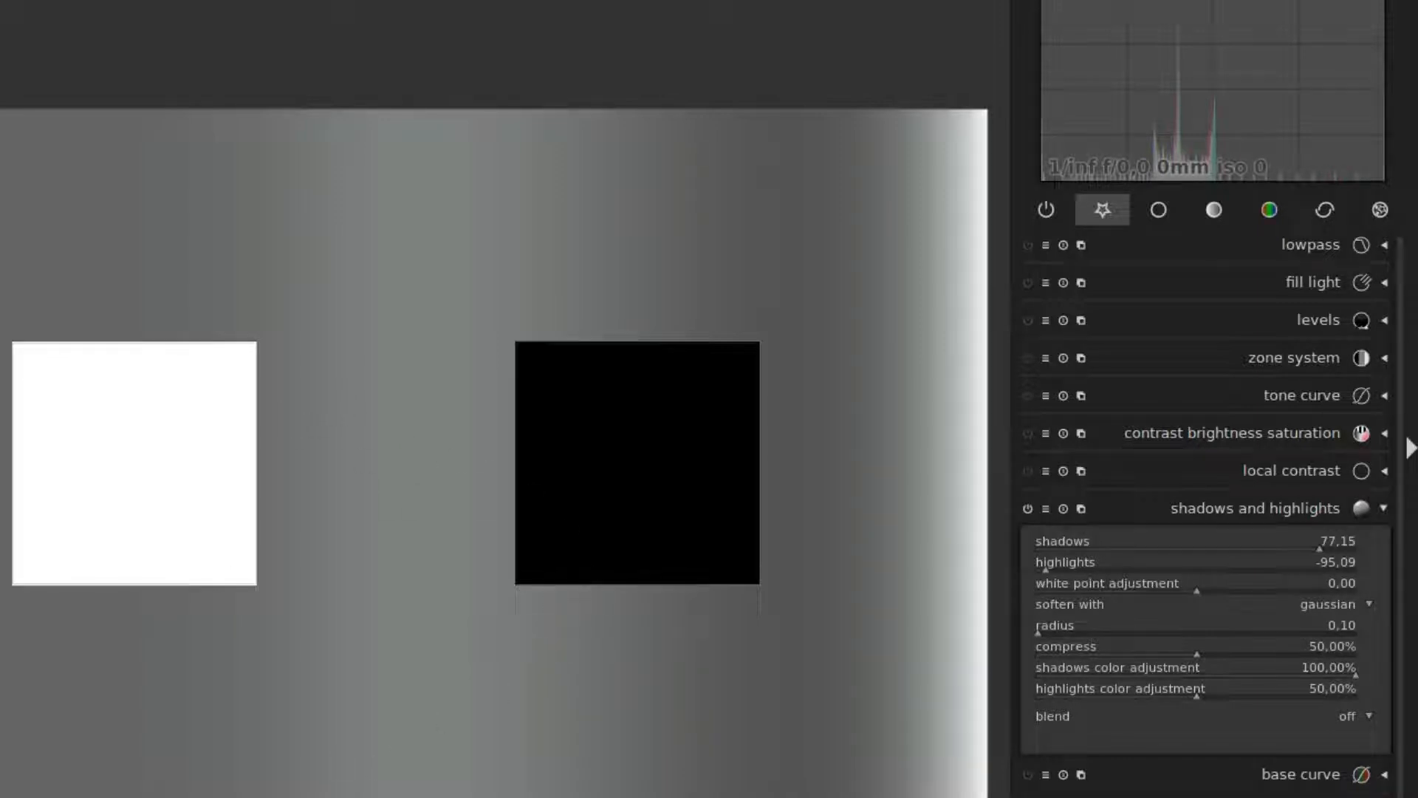
# - Return to the lake photo, reduce the shadows and highlights radius to 0.10, and set highlights to -72.43
pyautogui.press('space')
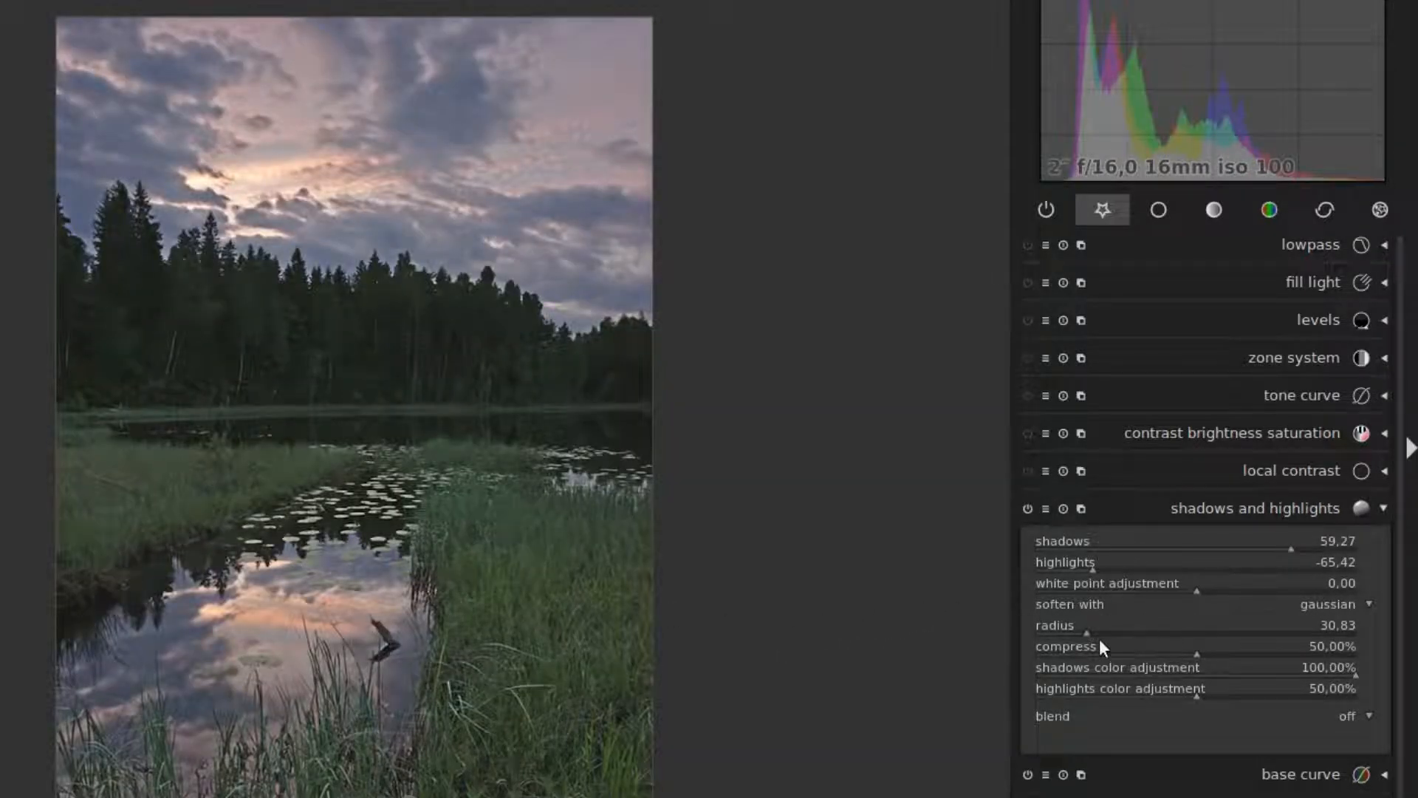
pyautogui.moveTo(1087, 632); pyautogui.dragTo(1028, 633)
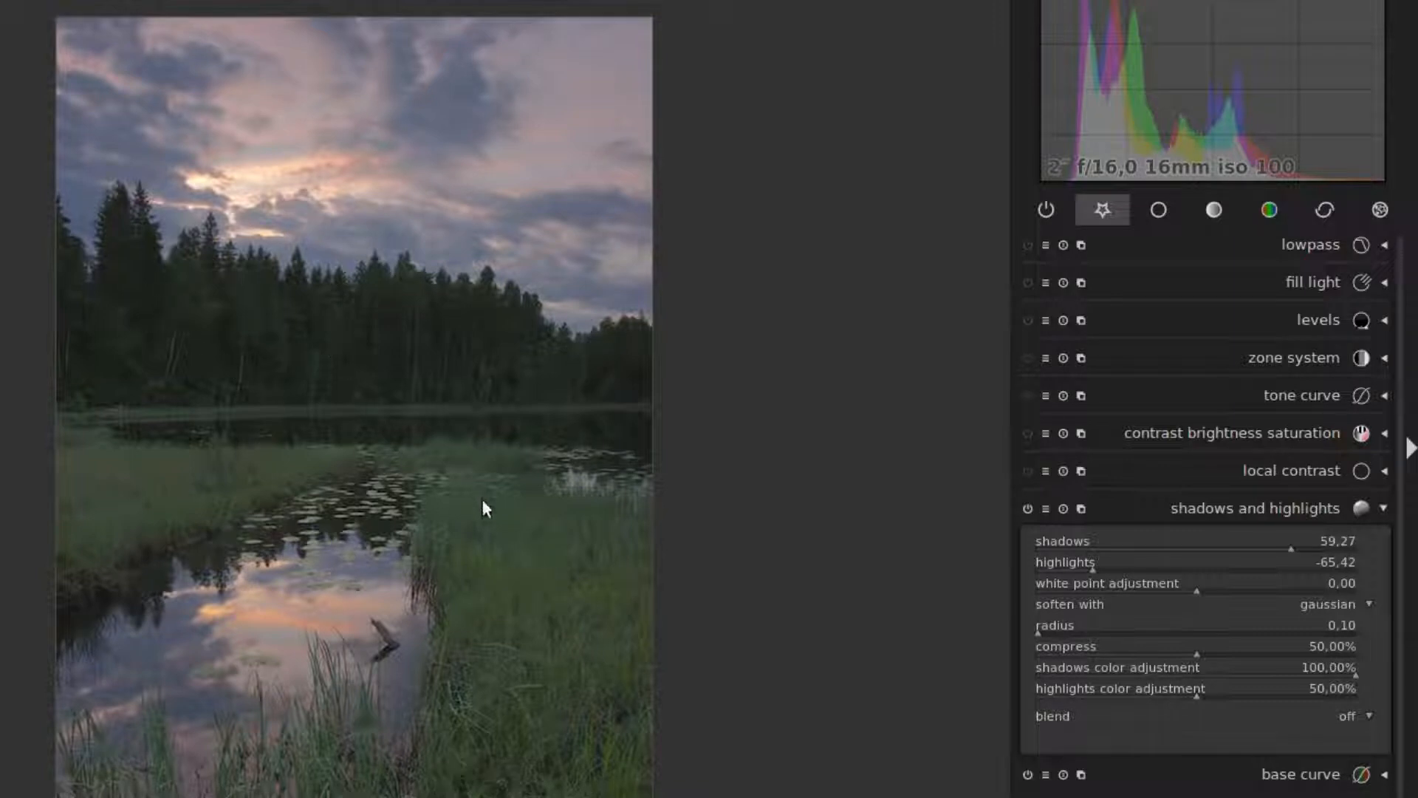
pyautogui.moveTo(1091, 567)
pyautogui.mouseDown()
pyautogui.moveTo(1061, 568)
pyautogui.moveTo(1081, 565)
pyautogui.mouseUp()
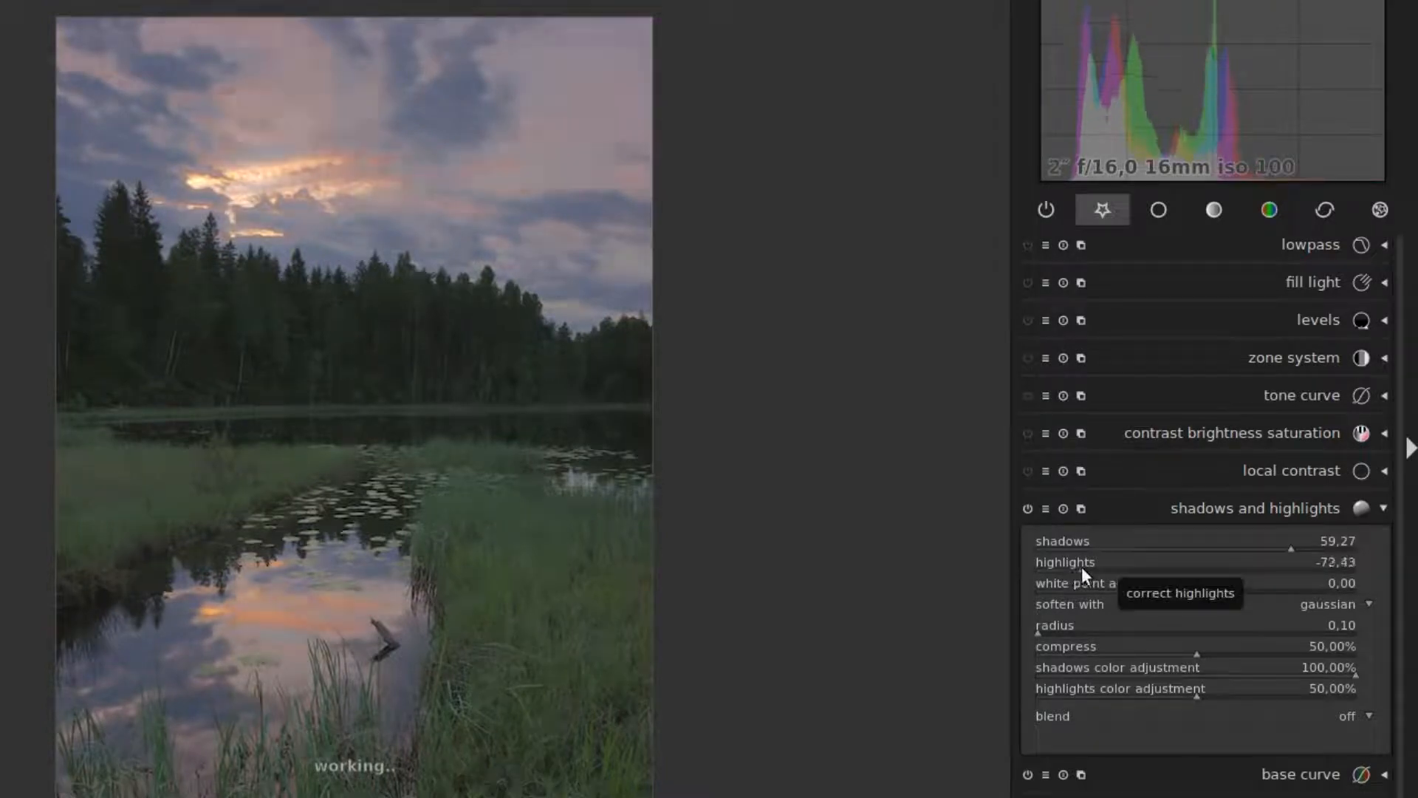
# - Try highlights at 60.06, bring them down to -82.00, and raise shadows to 64.64
pyautogui.click(1287, 564)
pyautogui.click(1276, 577)
pyautogui.moveTo(1276, 578); pyautogui.dragTo(1193, 595)
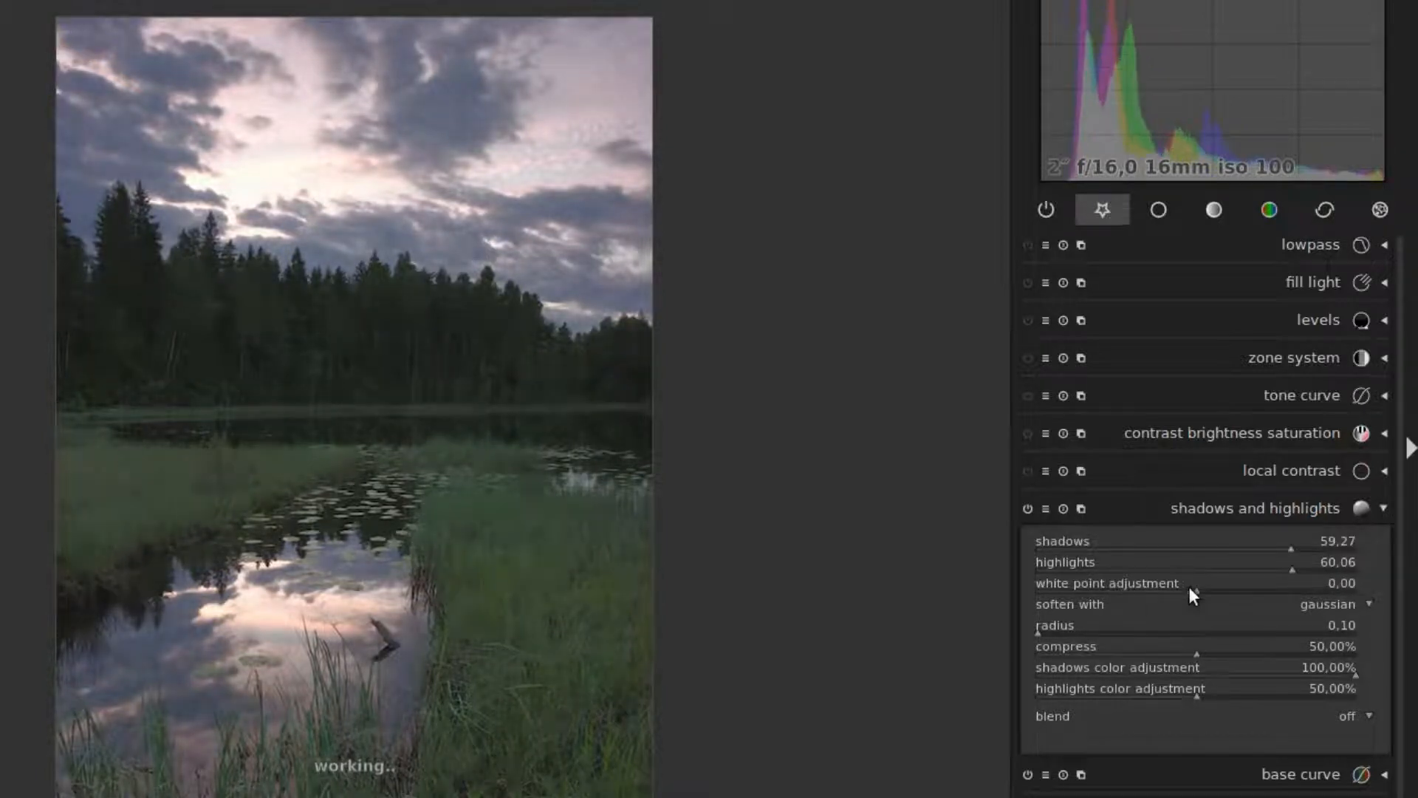
pyautogui.moveTo(1292, 567); pyautogui.dragTo(1066, 578)
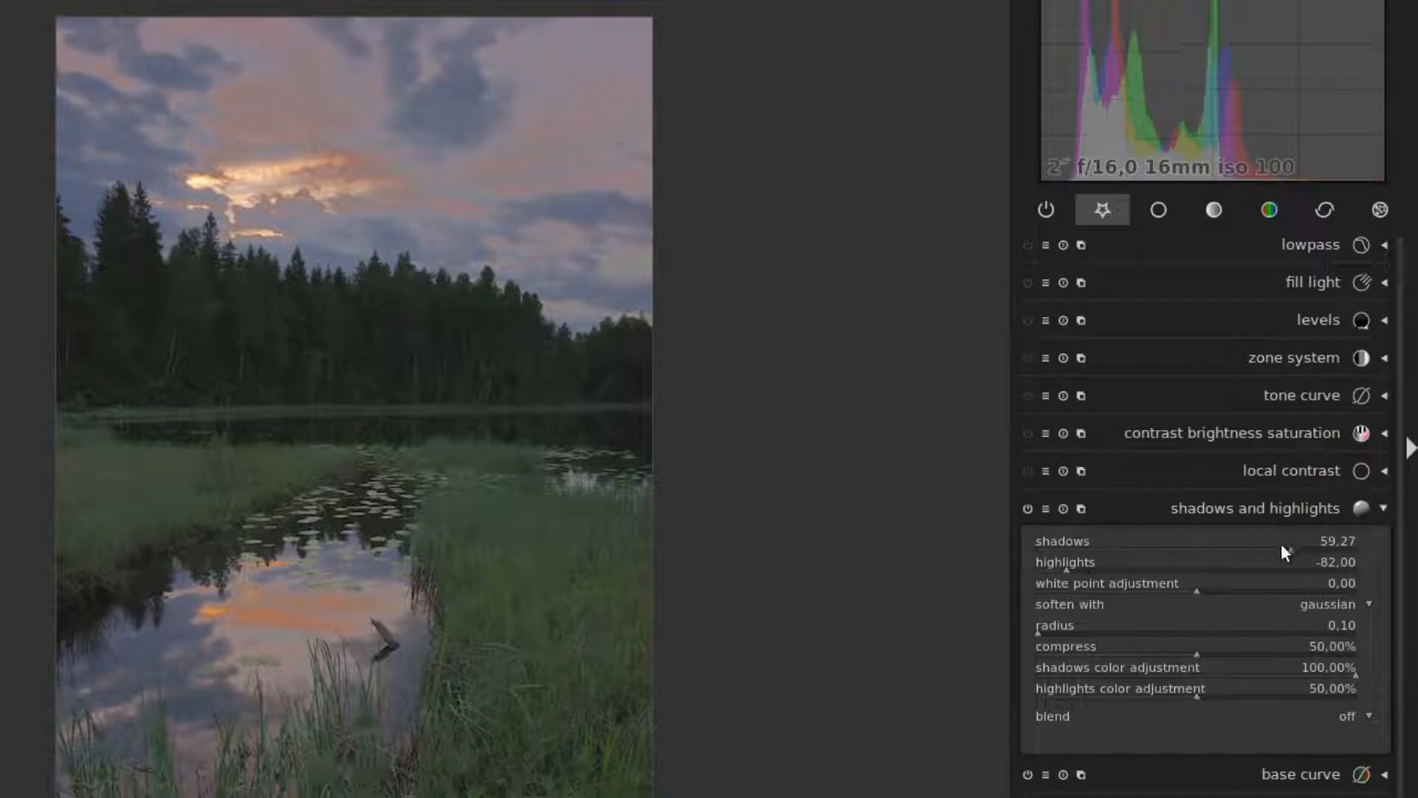
pyautogui.scroll(2, 1297, 545)
pyautogui.scroll(1, 1297, 543)
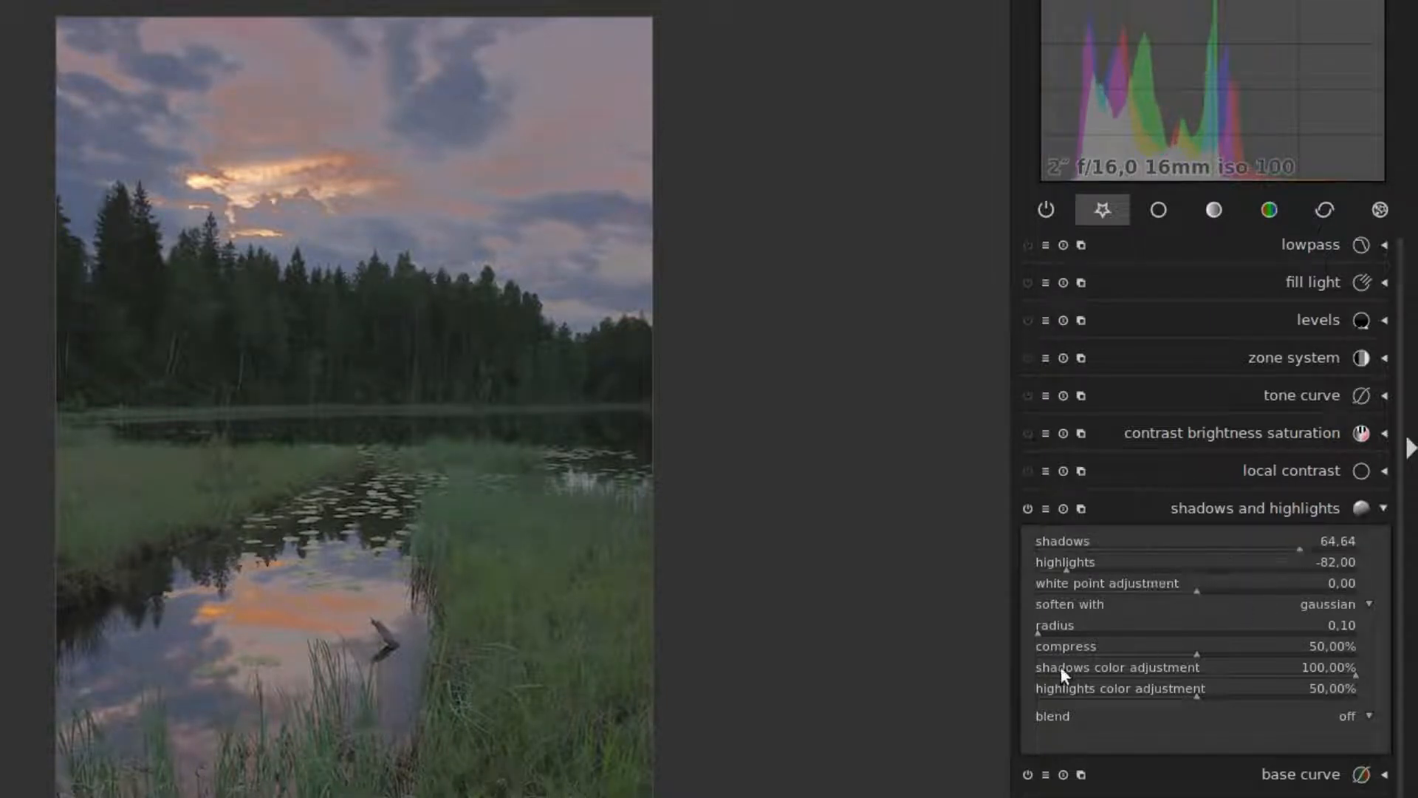
# - Set the radius to 42.63, try compress at 71.99%, and reset compress to 50%
pyautogui.moveTo(1035, 629)
pyautogui.mouseDown()
pyautogui.moveTo(1200, 636)
pyautogui.moveTo(1105, 644)
pyautogui.mouseUp()
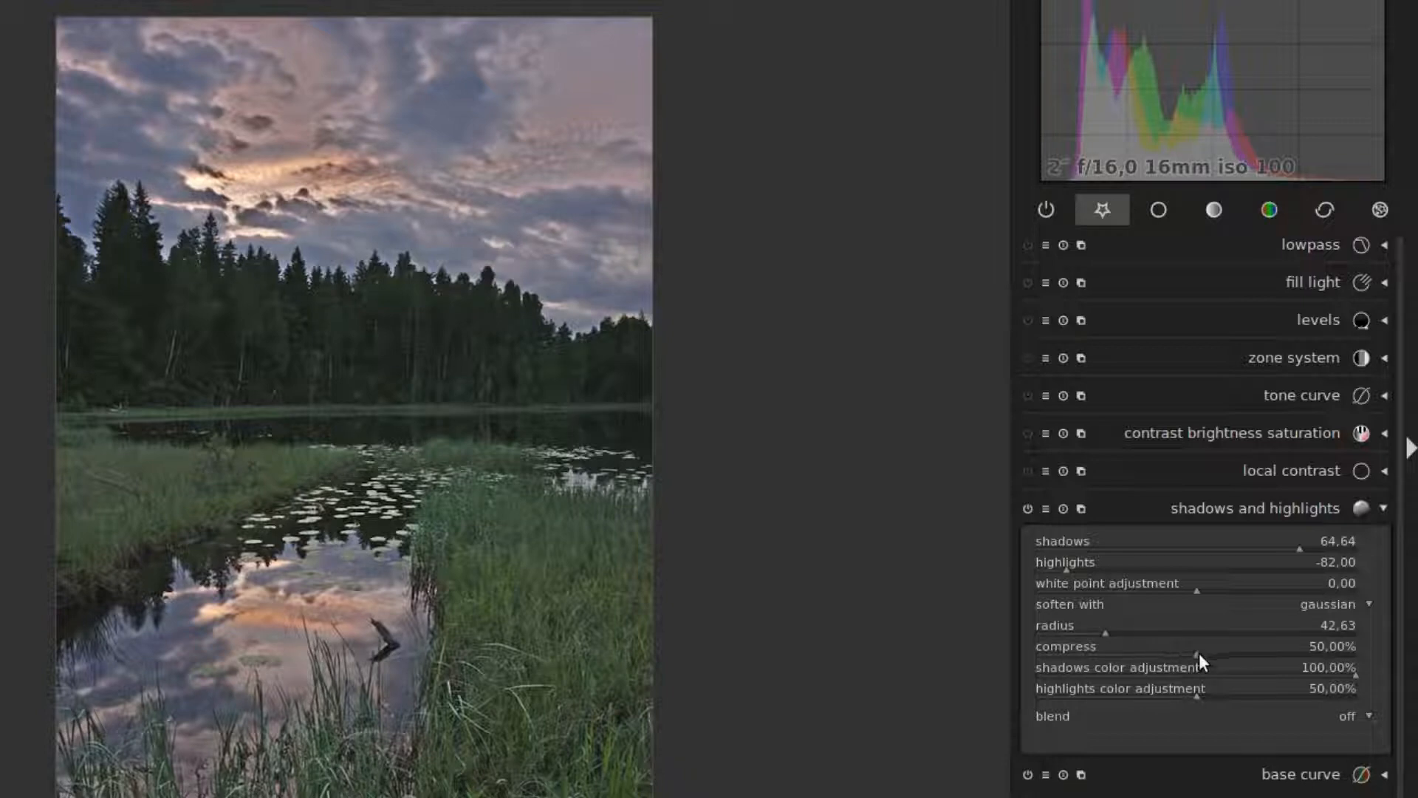
pyautogui.moveTo(1195, 654)
pyautogui.mouseDown()
pyautogui.moveTo(1166, 657)
pyautogui.moveTo(1224, 653)
pyautogui.moveTo(1115, 658)
pyautogui.moveTo(1271, 643)
pyautogui.mouseUp()
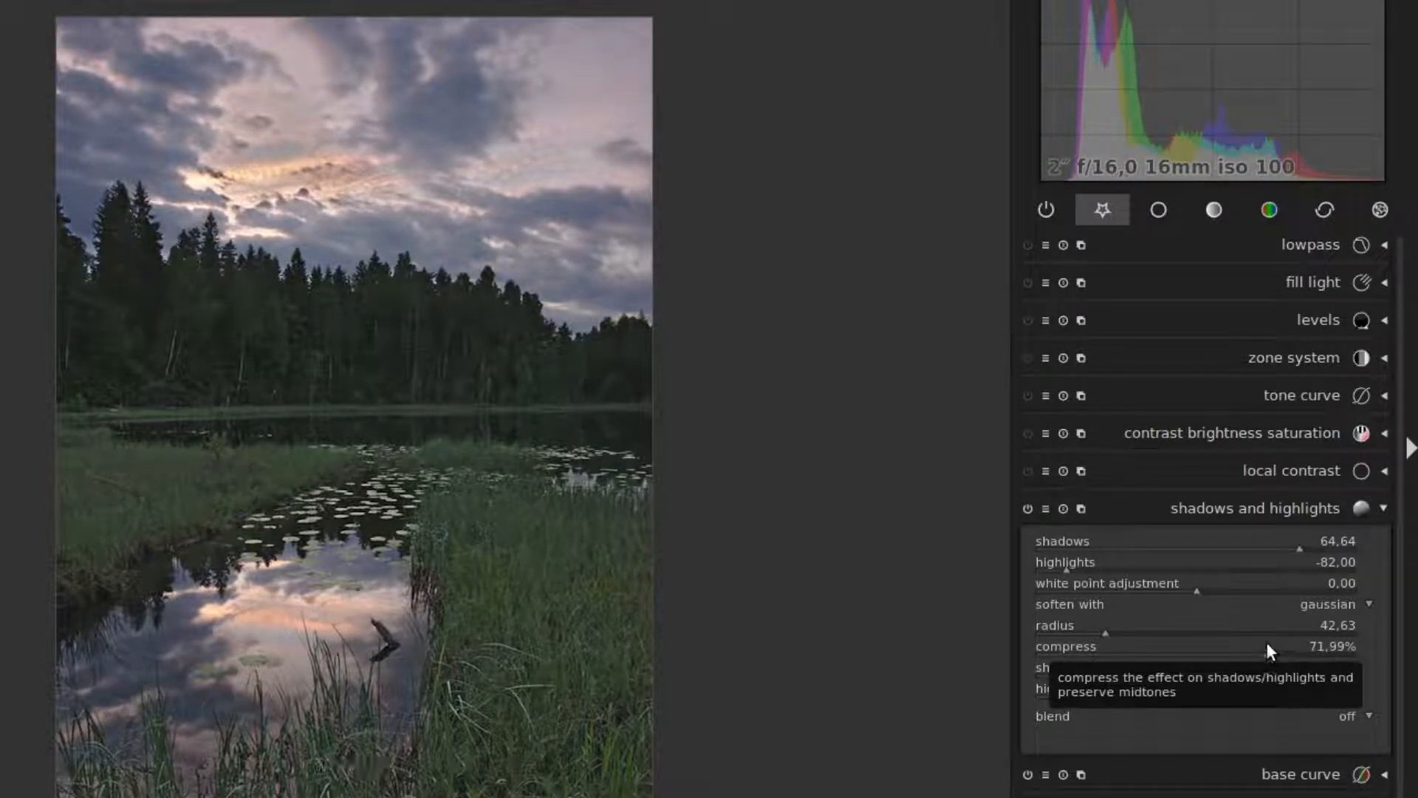
pyautogui.doubleClick(1236, 650)
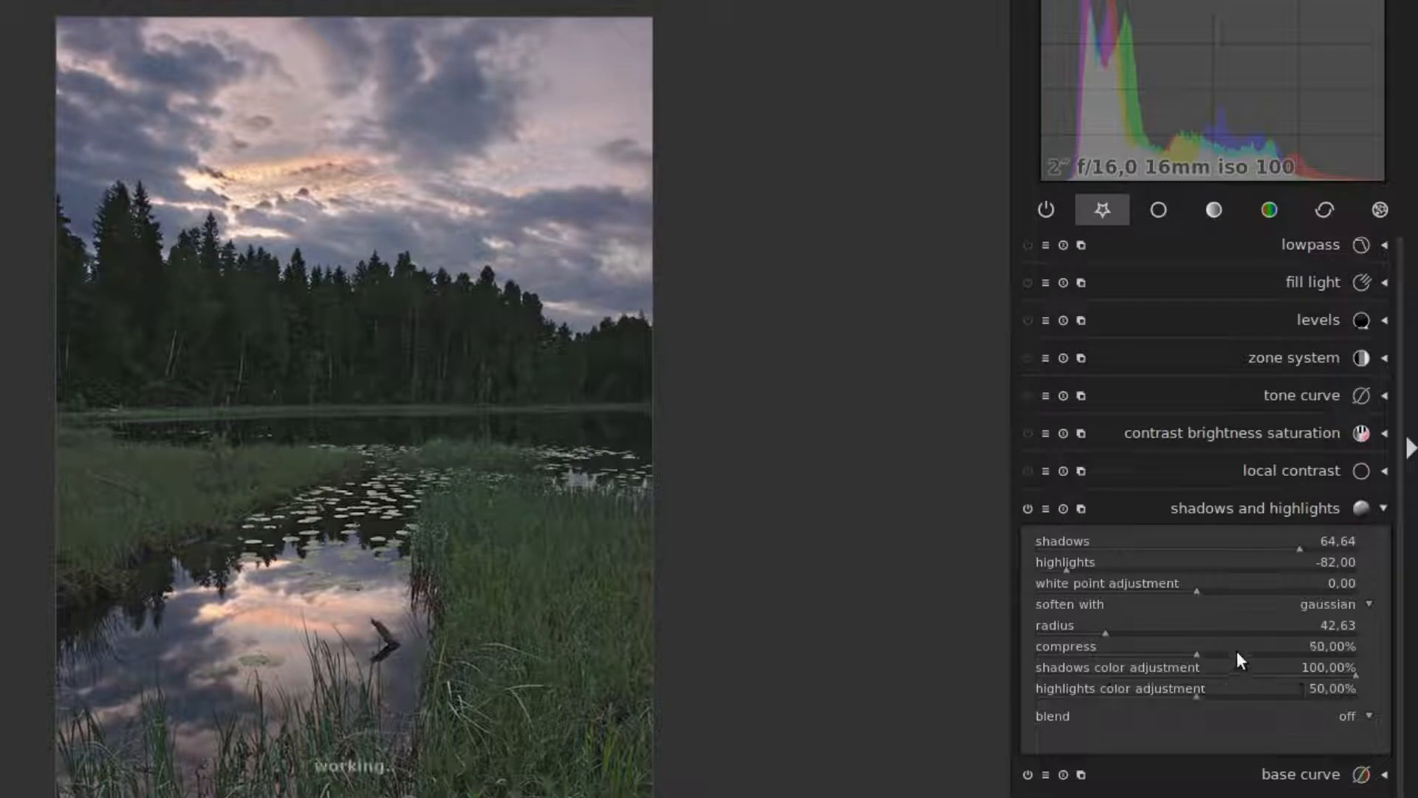
# - Reset the radius to 100 and soften shadows and highlights with the bilateral filter
pyautogui.click(1196, 634)
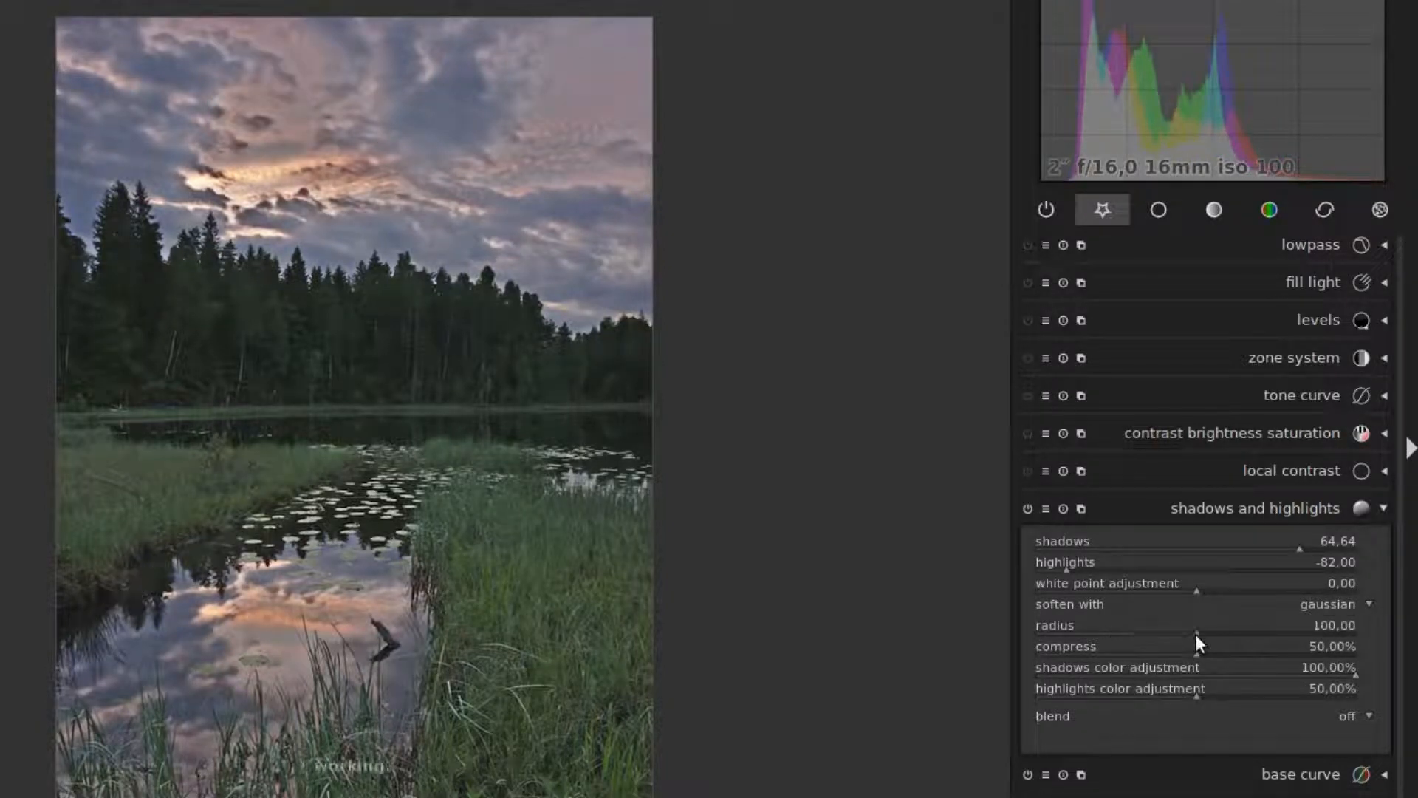
pyautogui.doubleClick(1196, 637)
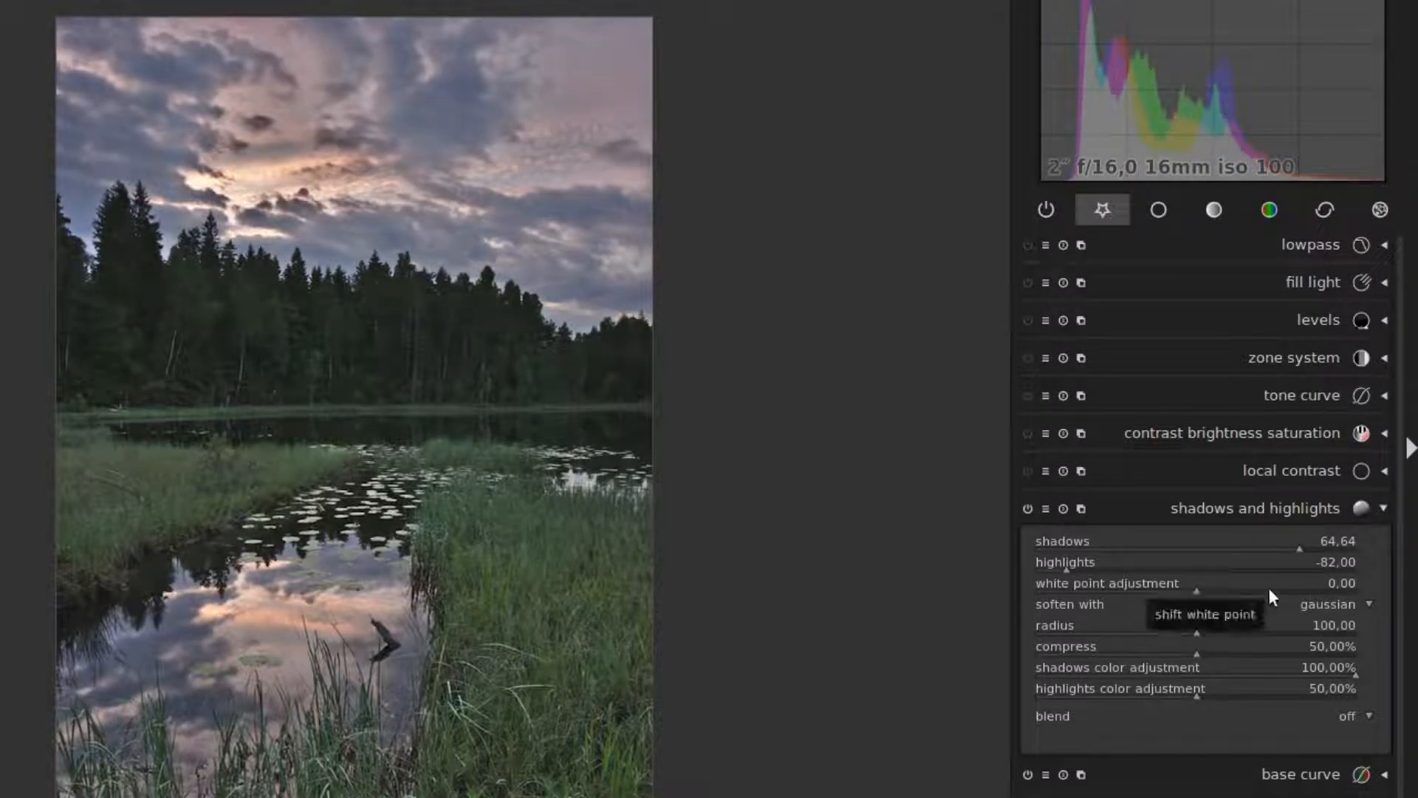
pyautogui.click(1319, 606)
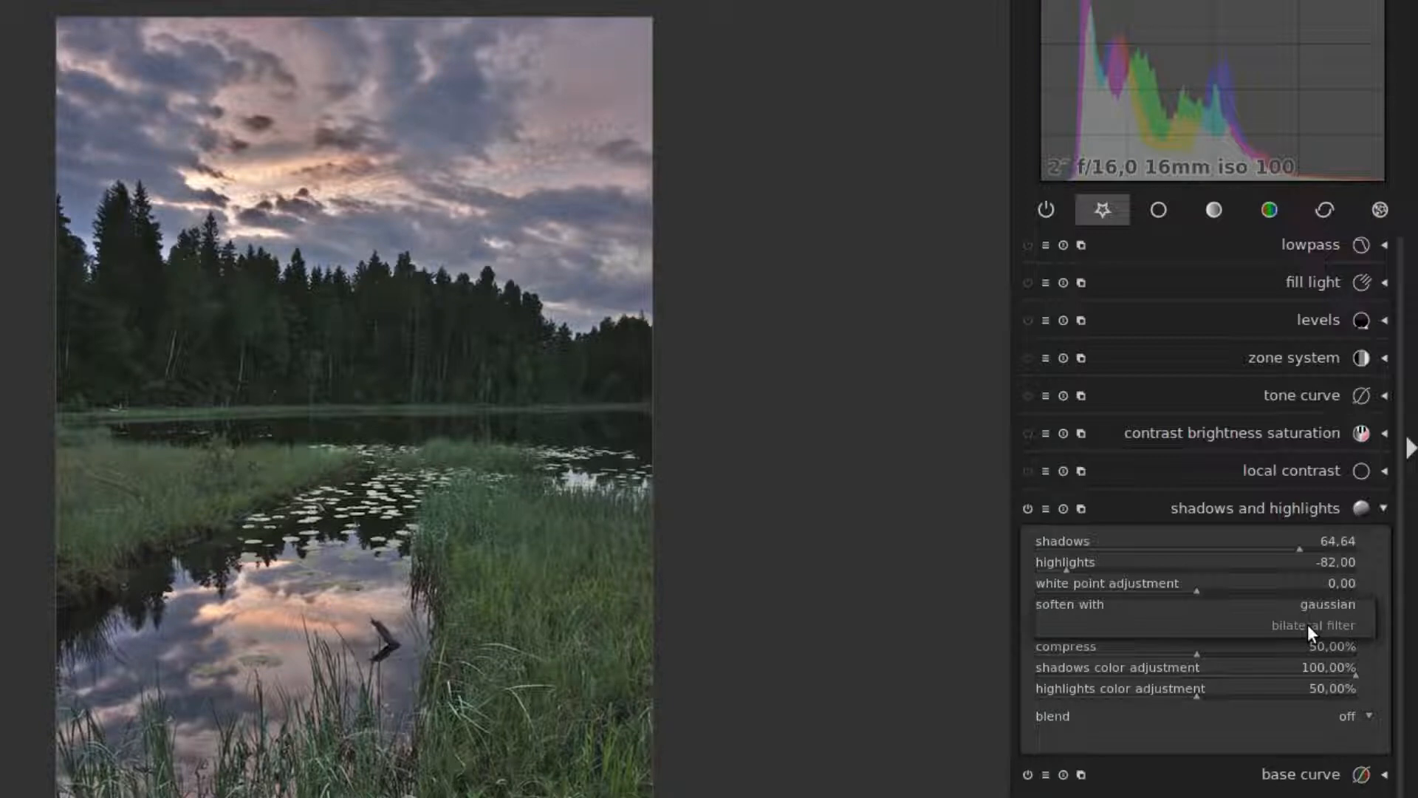
pyautogui.click(1307, 624)
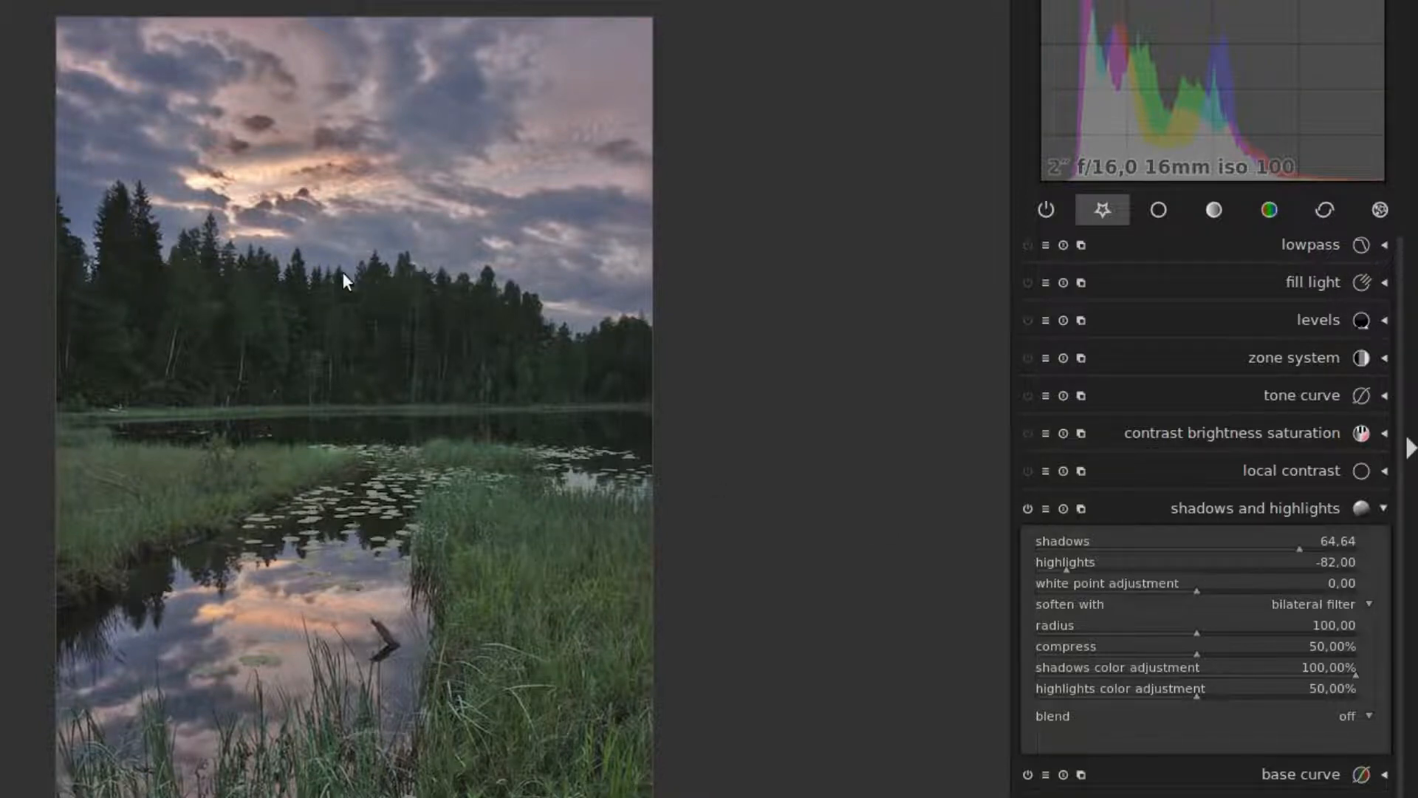
# - Compare gaussian and bilateral filter softening on the treetops up close, keep the bilateral filter, and return to the whole photo
pyautogui.middleClick(315, 277)
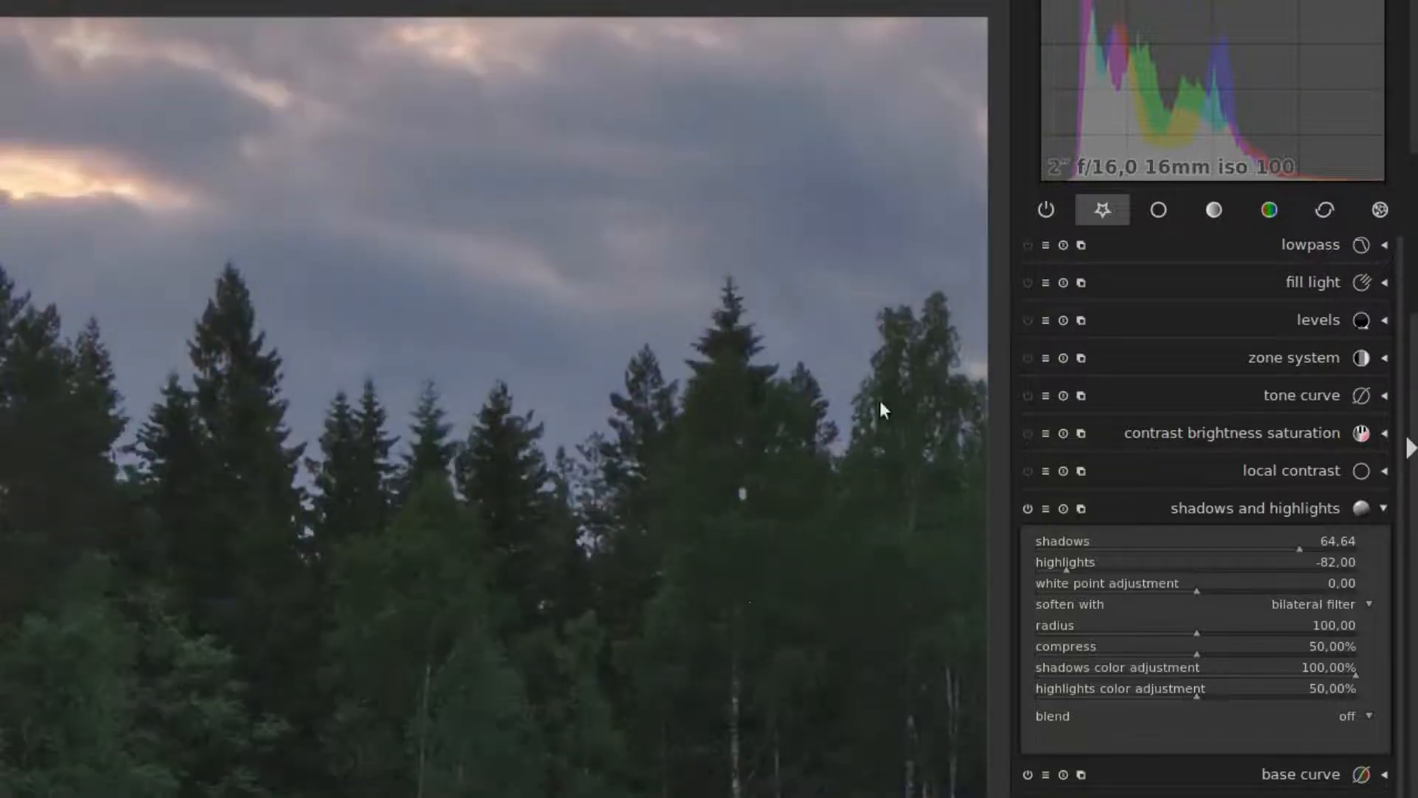
pyautogui.click(1292, 604)
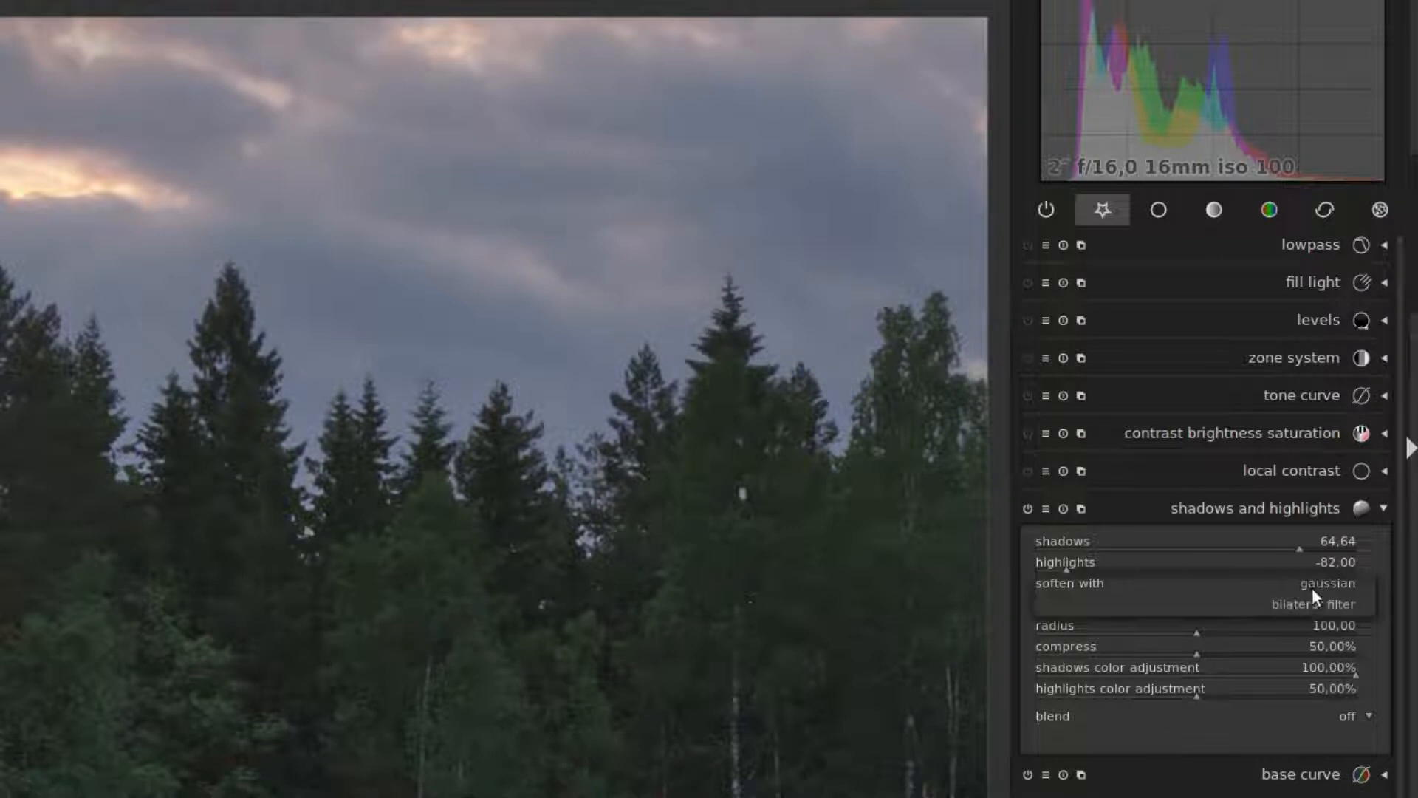
pyautogui.click(1316, 583)
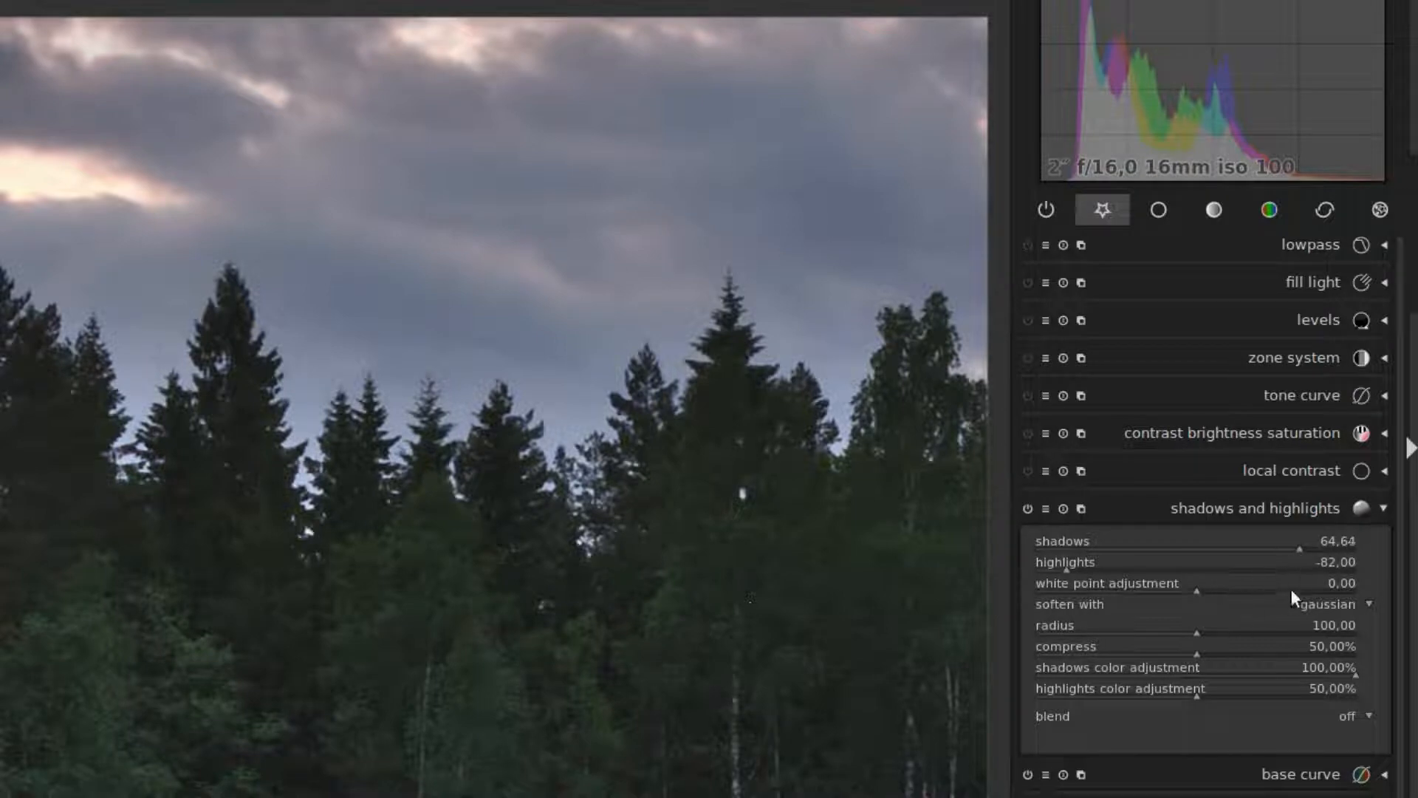
pyautogui.click(1316, 603)
pyautogui.click(1313, 624)
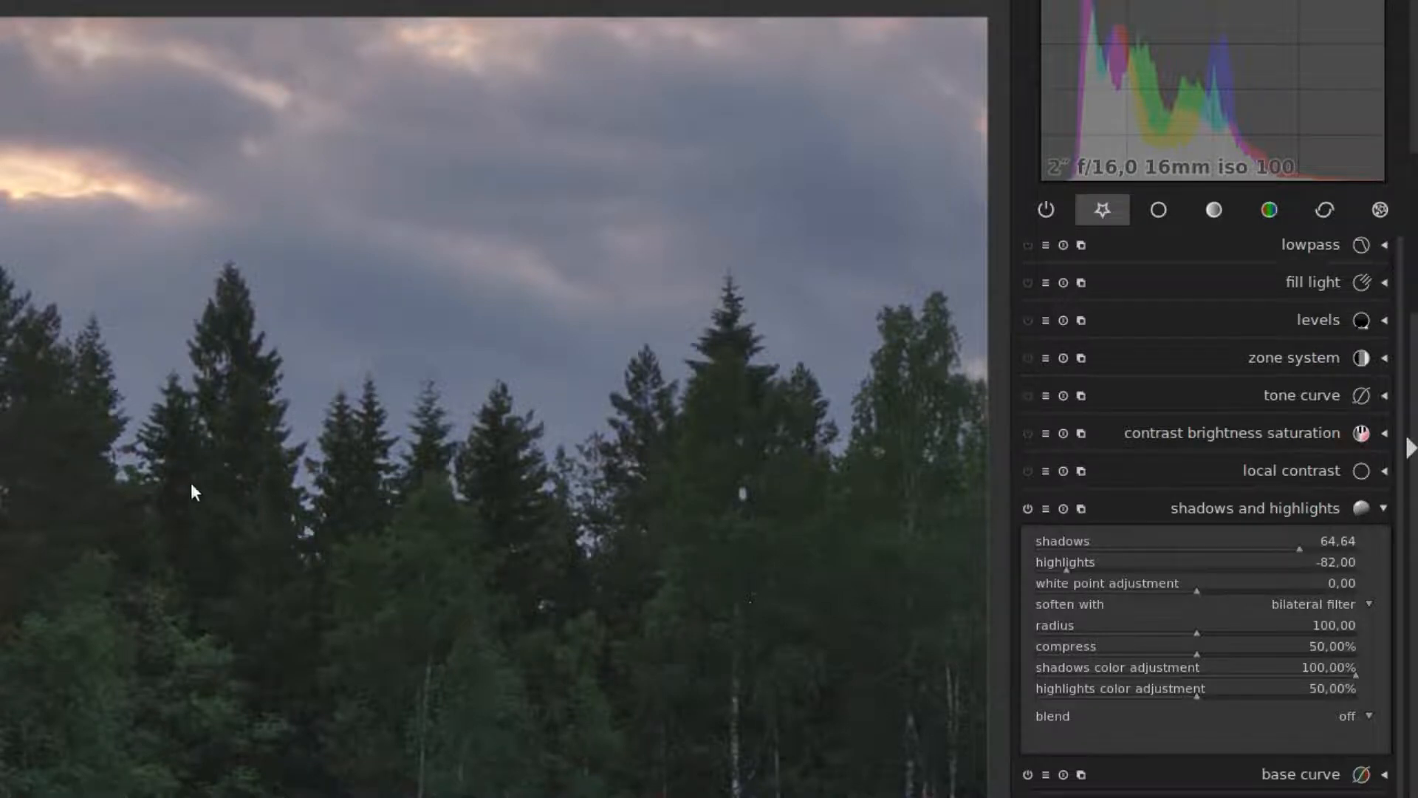
pyautogui.middleClick(219, 426)
pyautogui.middleClick(224, 423)
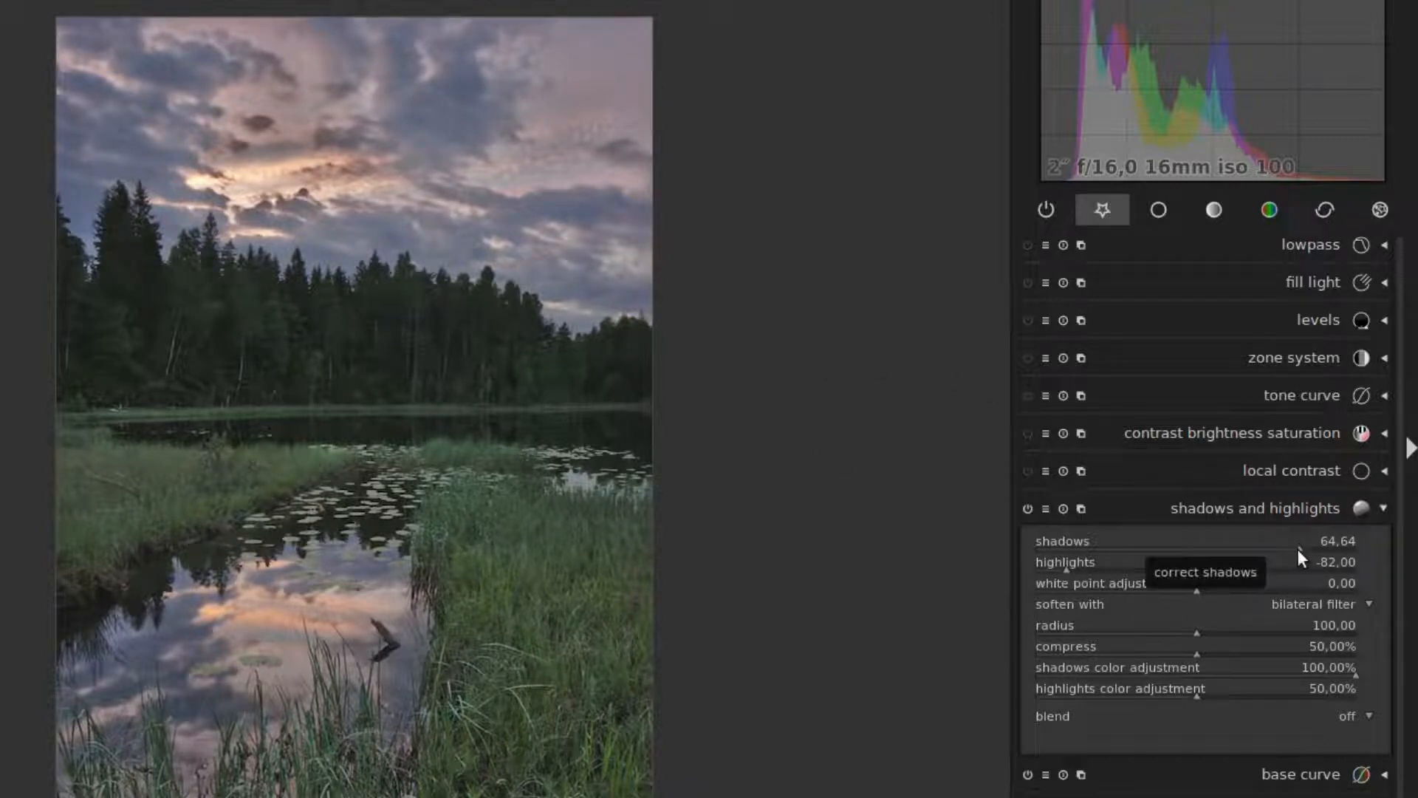
# - Set shadows to 65.63 and highlights to -79.24, then switch shadows and highlights off and turn on levels
pyautogui.moveTo(1299, 549); pyautogui.dragTo(1300, 548)
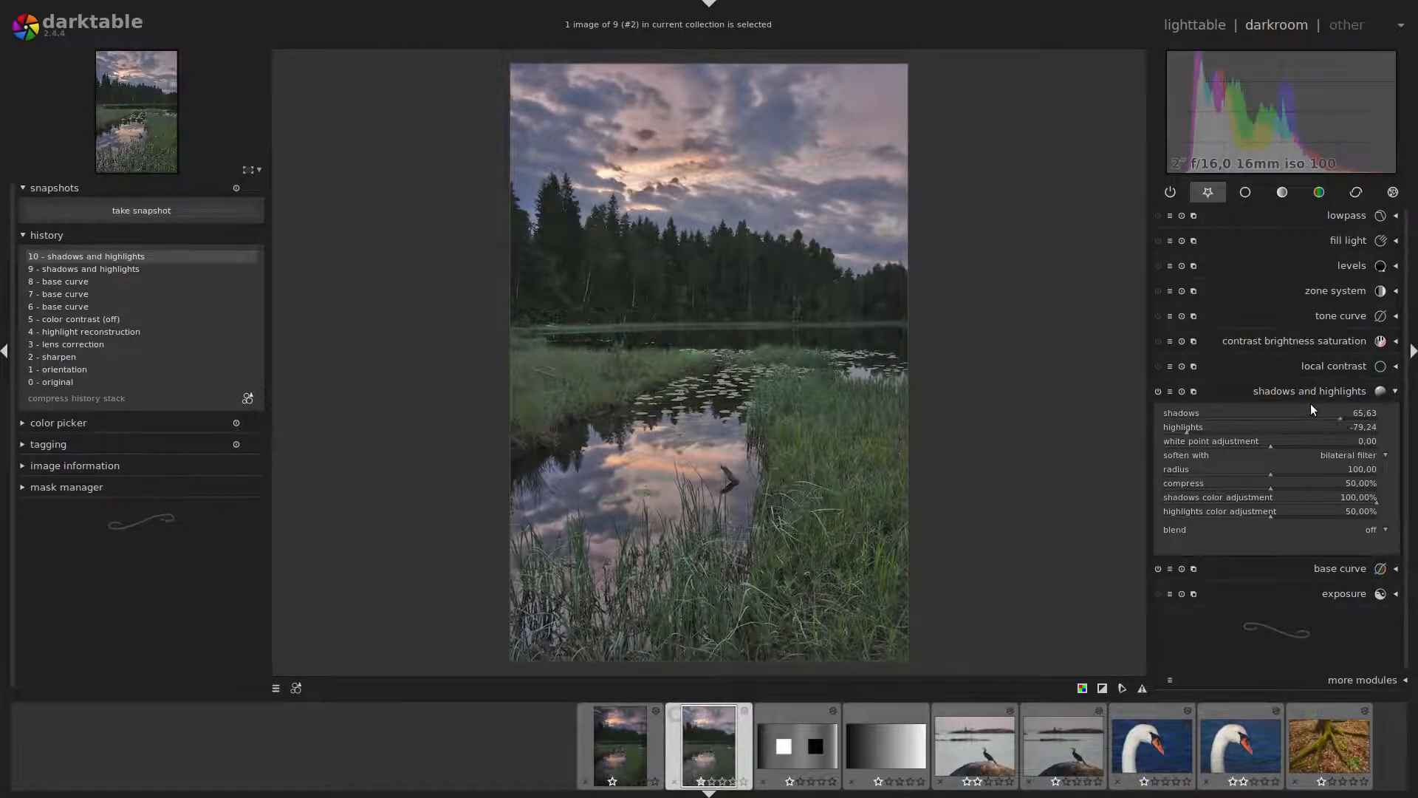
pyautogui.hotkey('ctrl', 'v')
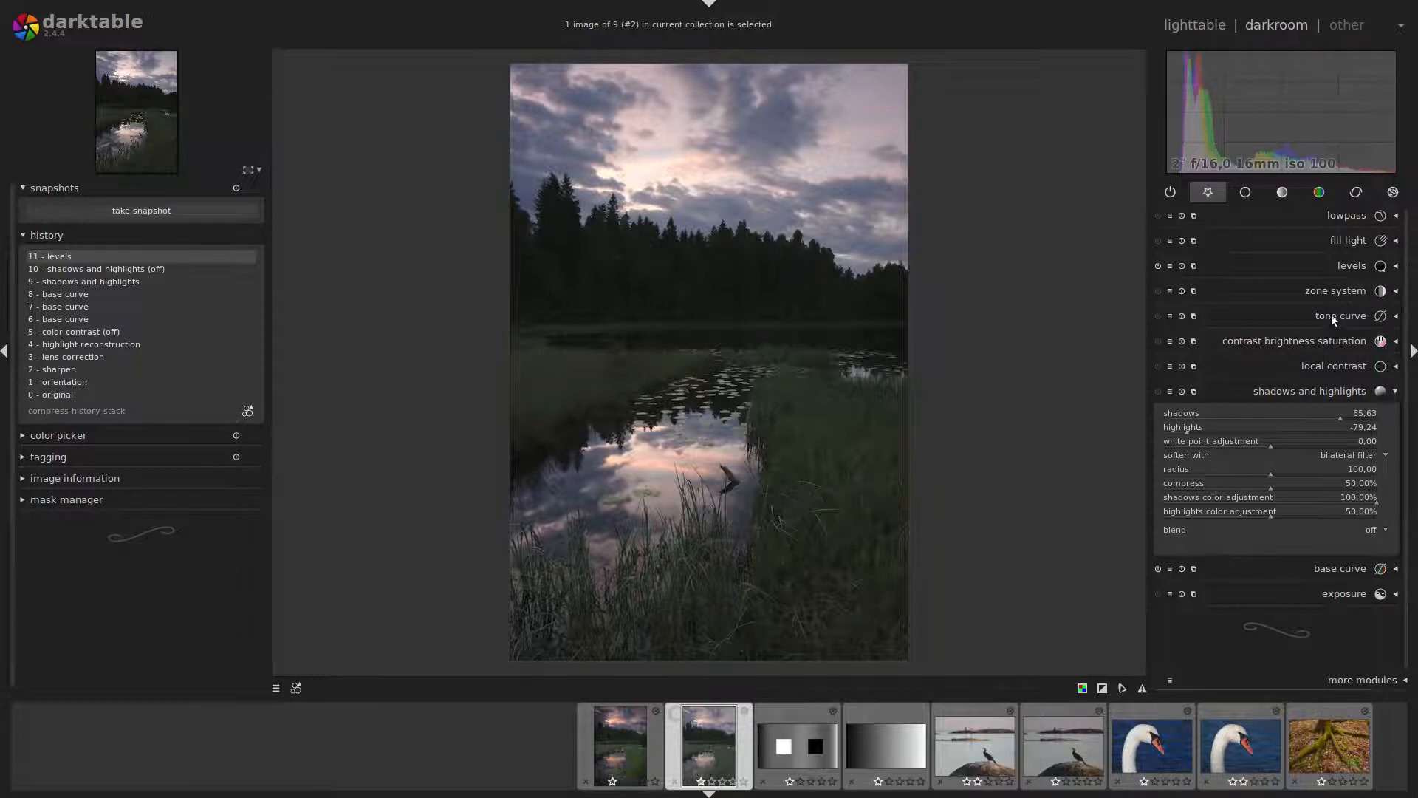
# - Expand the levels settings, open the second cormorant photo and activate its levels in manual mode
pyautogui.click(1334, 264)
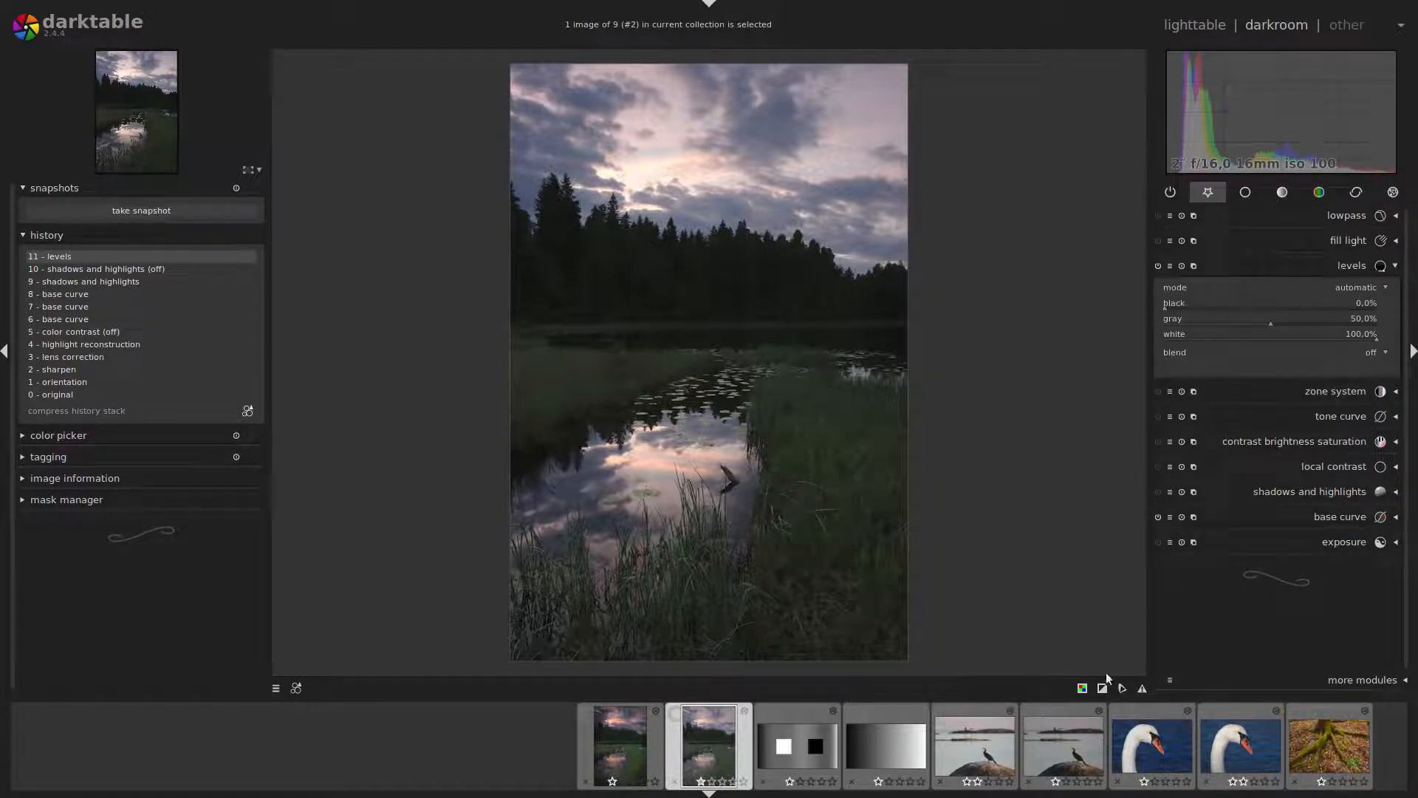
pyautogui.click(1058, 752)
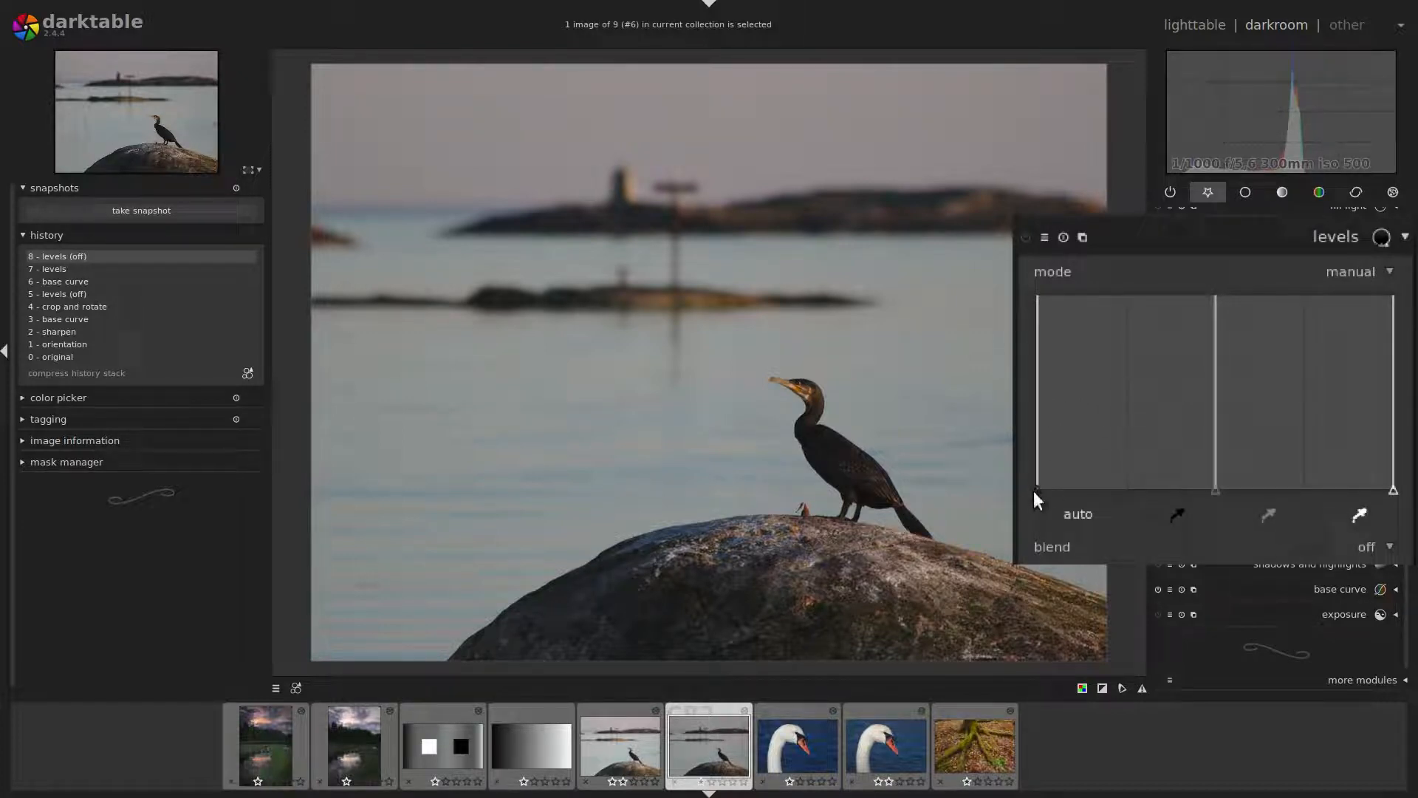
pyautogui.moveTo(1034, 486)
pyautogui.mouseDown()
pyautogui.moveTo(1052, 489)
pyautogui.moveTo(1031, 496)
pyautogui.mouseUp()
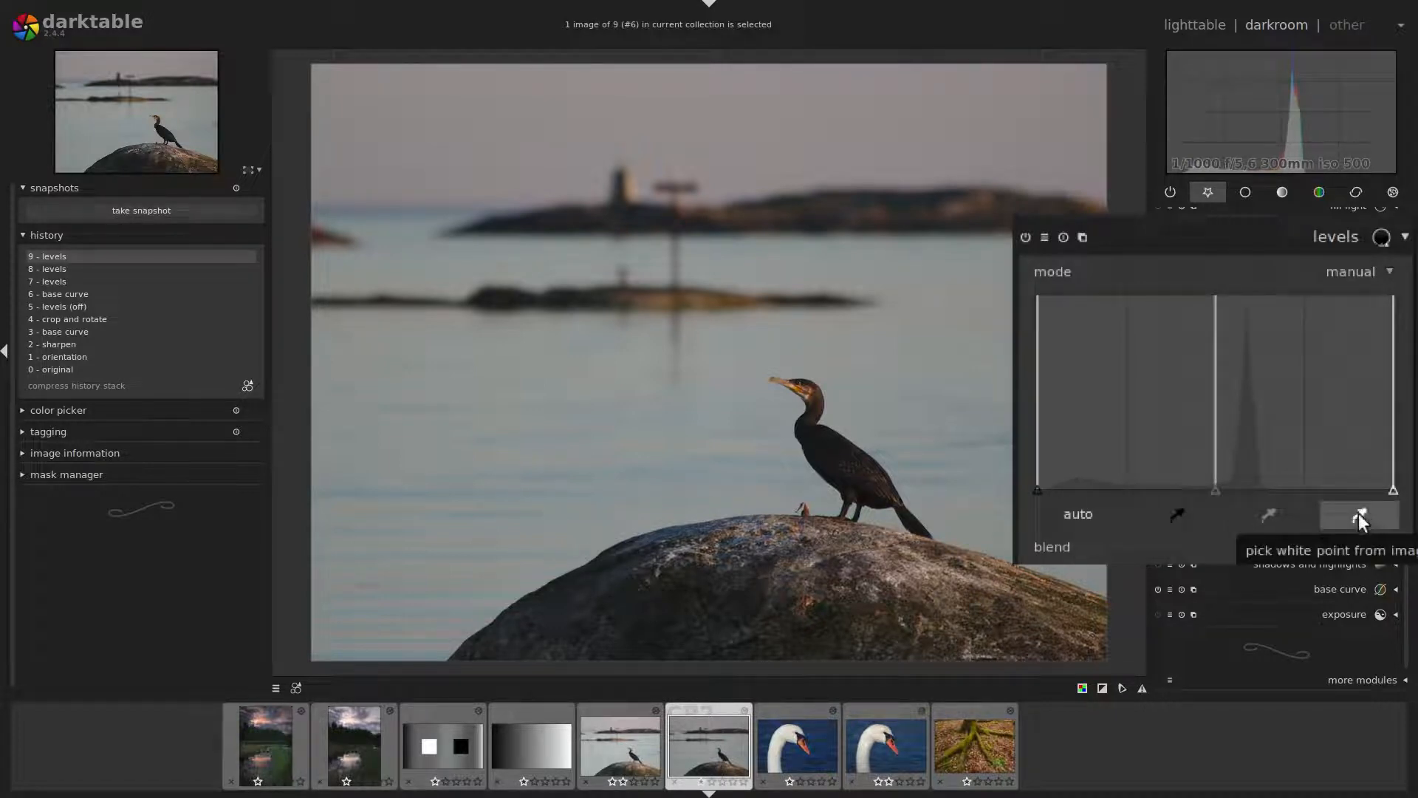
# - Try picking the black point from the bird's body and the white point from the rock's top, and reset levels
pyautogui.click(1177, 511)
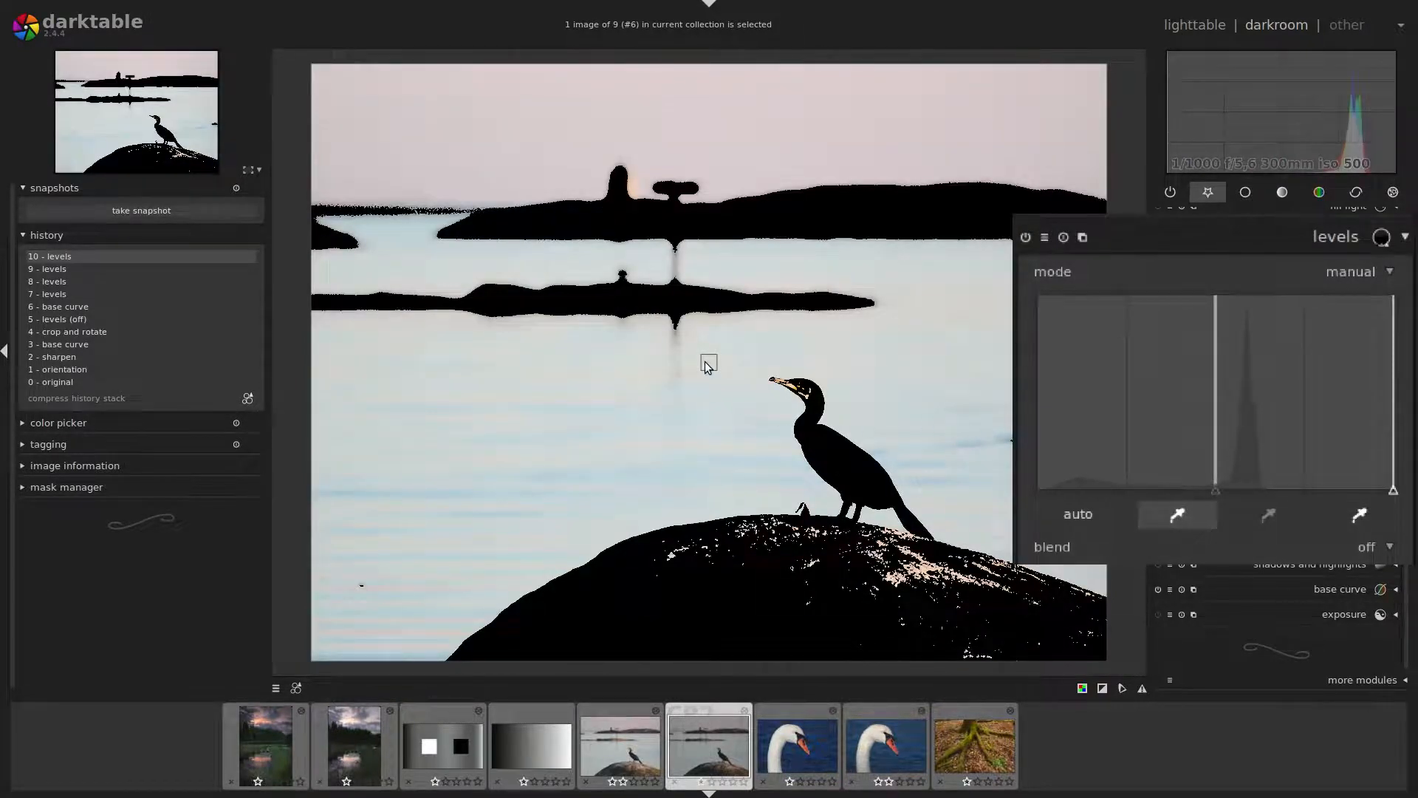
pyautogui.moveTo(710, 365)
pyautogui.mouseDown()
pyautogui.moveTo(757, 430)
pyautogui.moveTo(827, 471)
pyautogui.mouseUp()
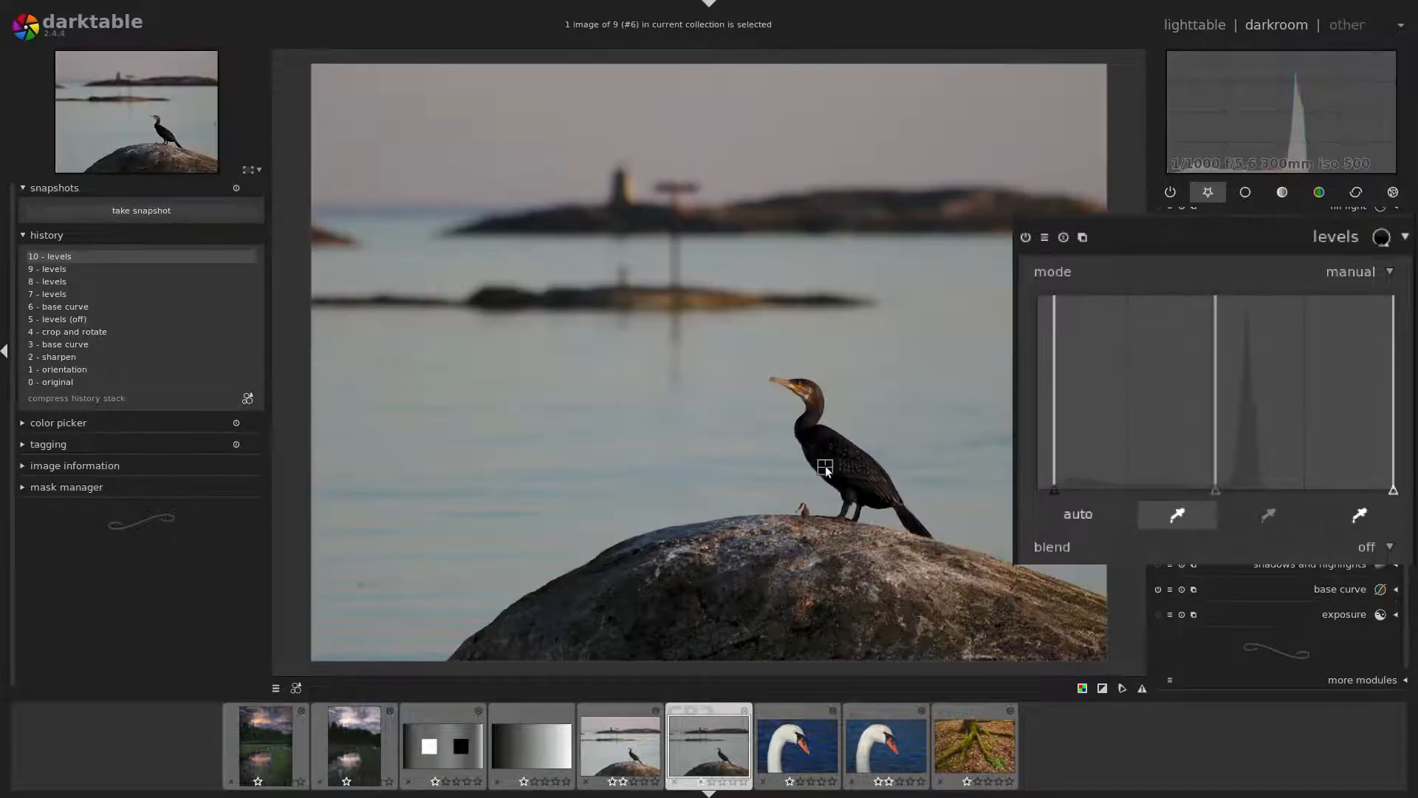
pyautogui.click(1361, 520)
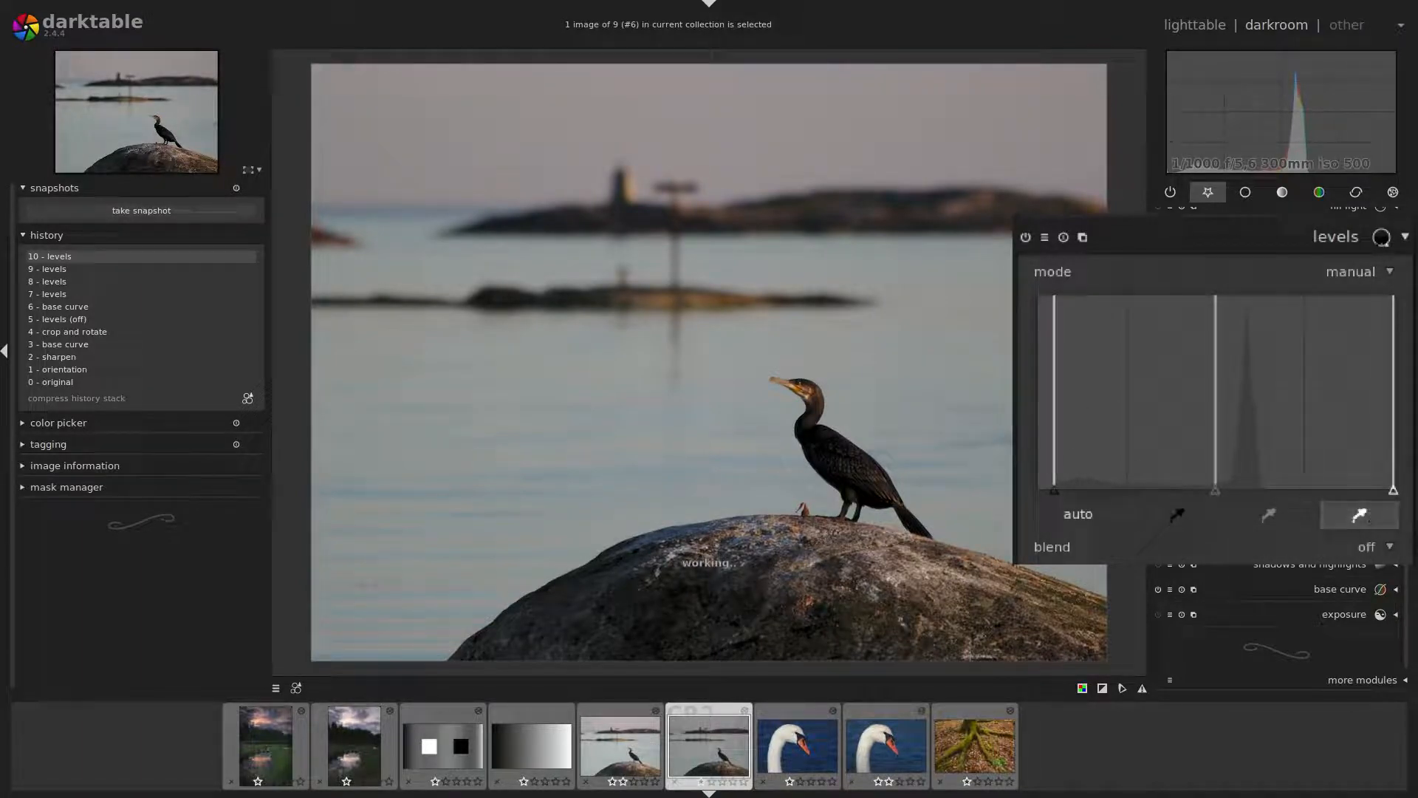
pyautogui.click(765, 523)
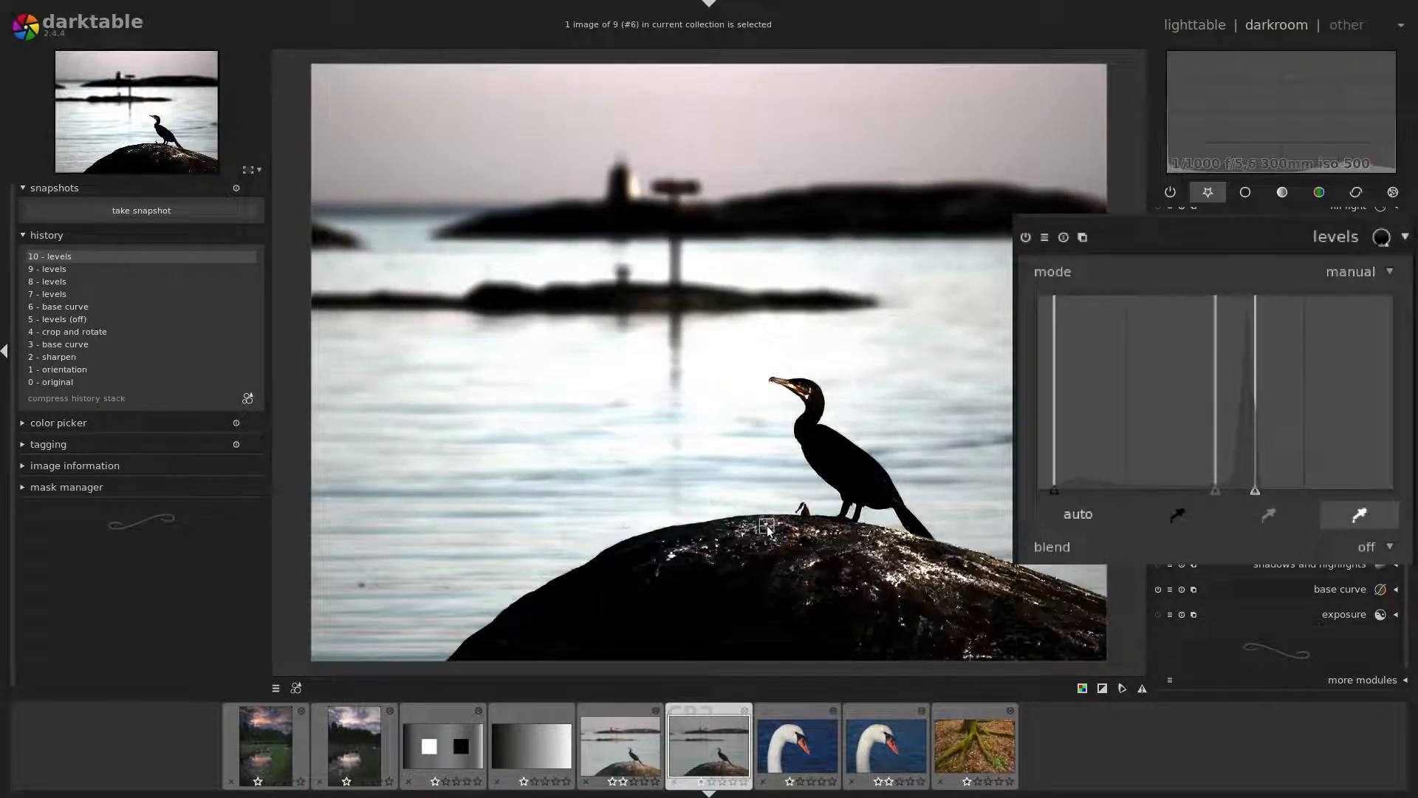
pyautogui.click(765, 526)
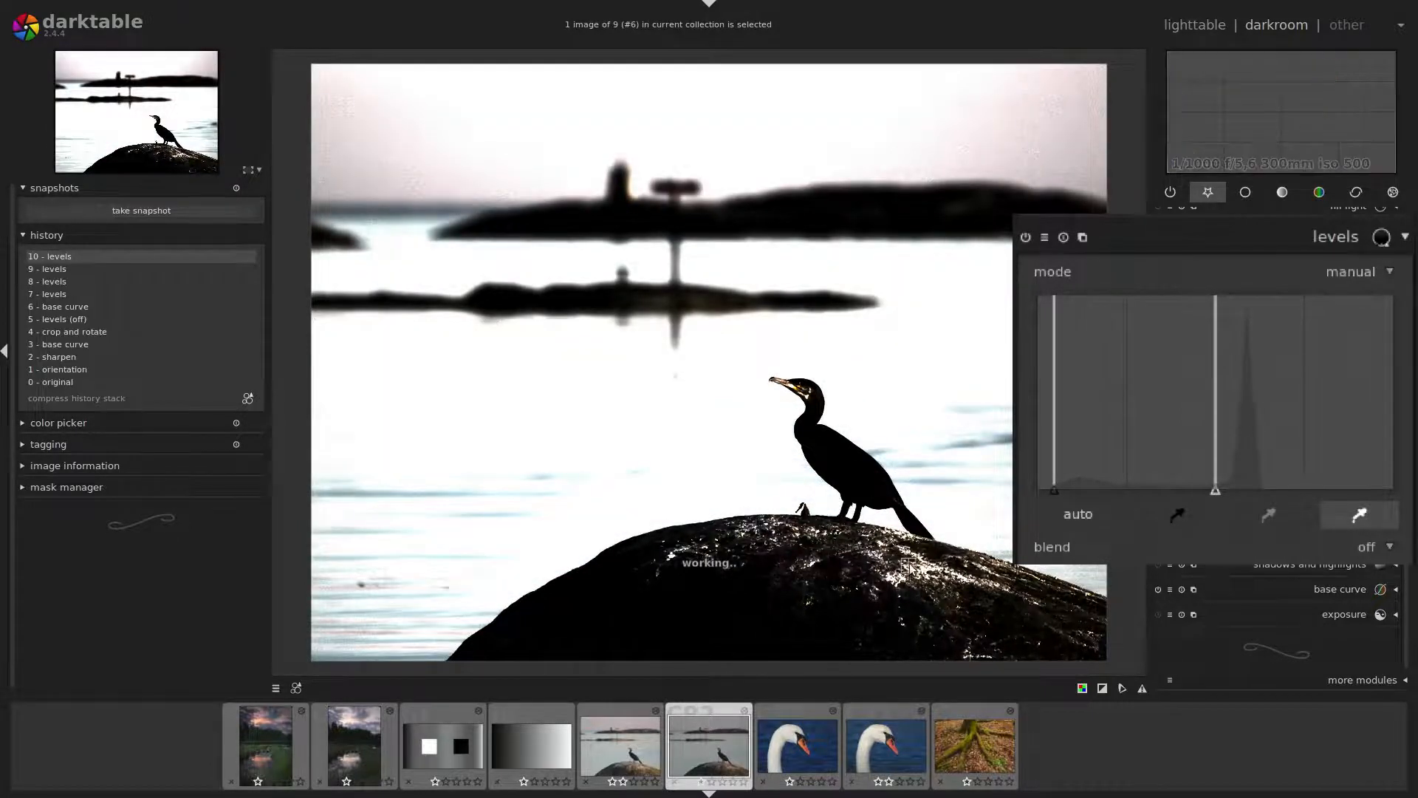
pyautogui.doubleClick(1218, 492)
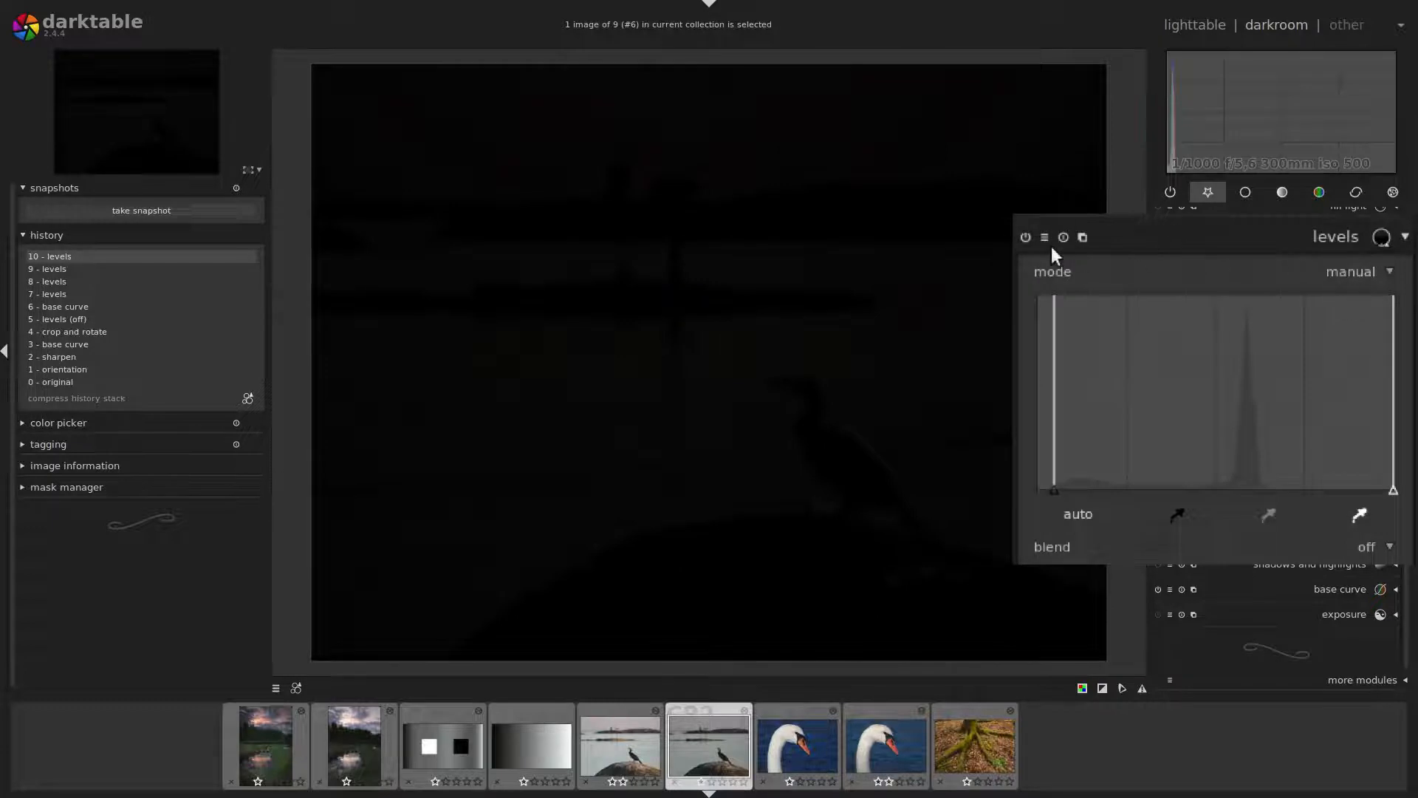
pyautogui.click(1067, 238)
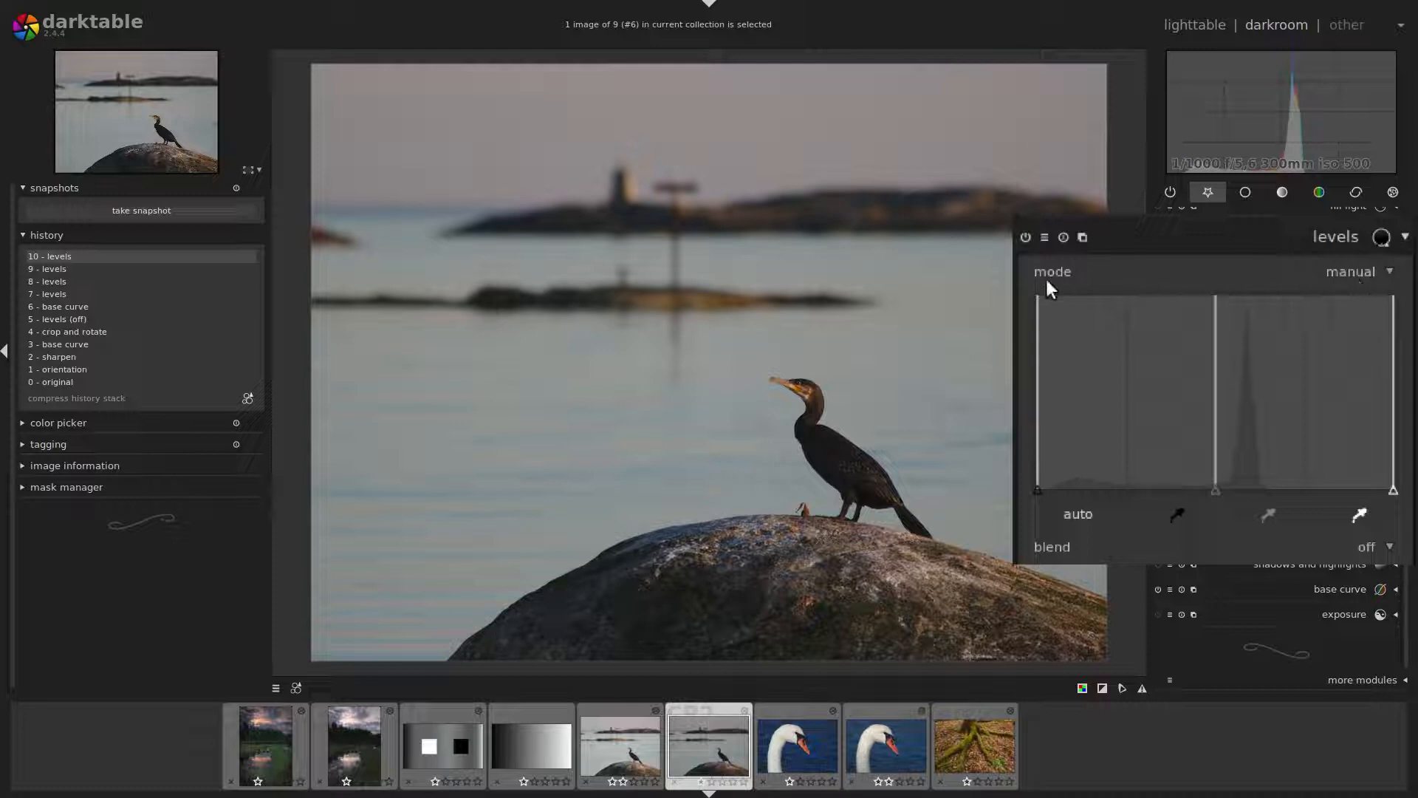
# - Switch the levels mode to automatic and take a snapshot of the photo
pyautogui.click(1362, 274)
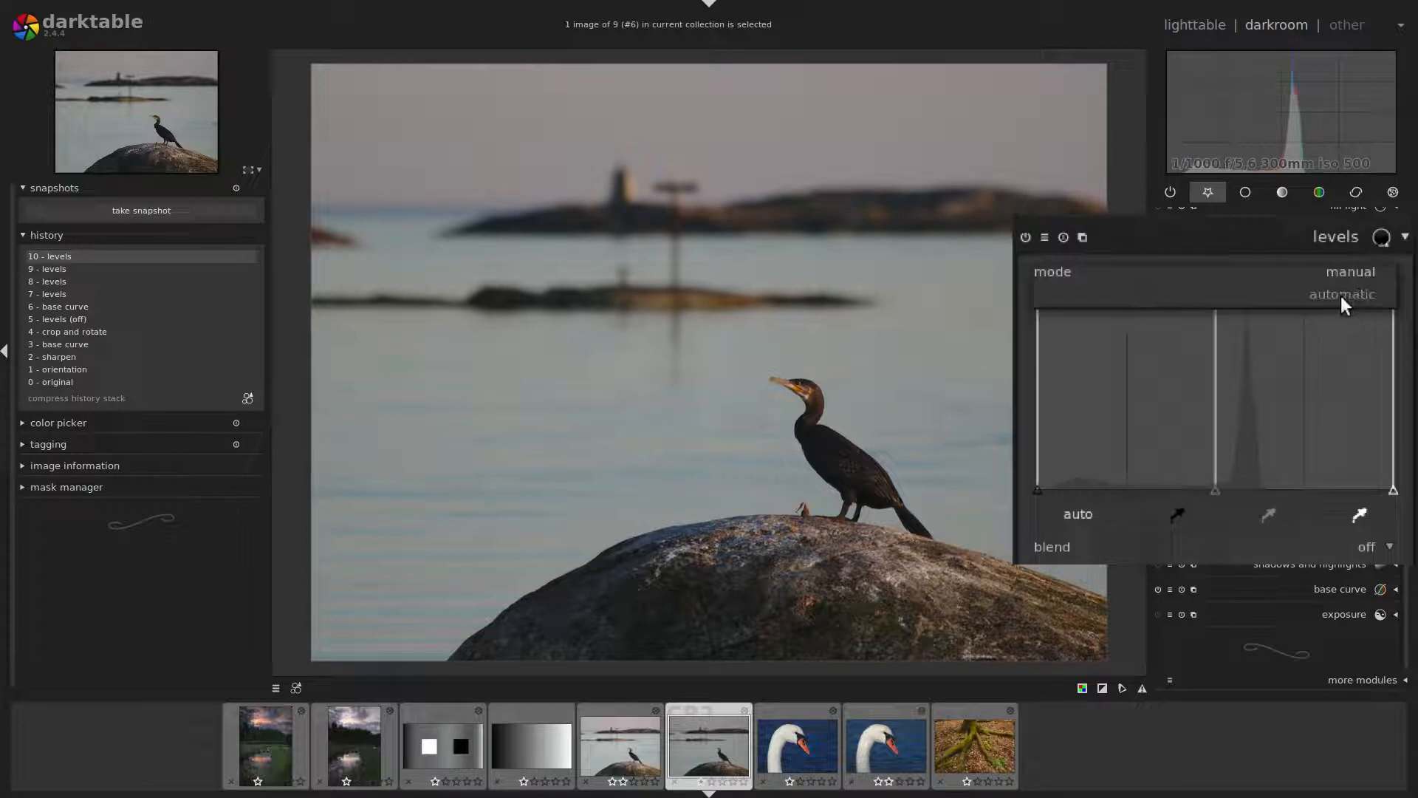
pyautogui.click(1341, 296)
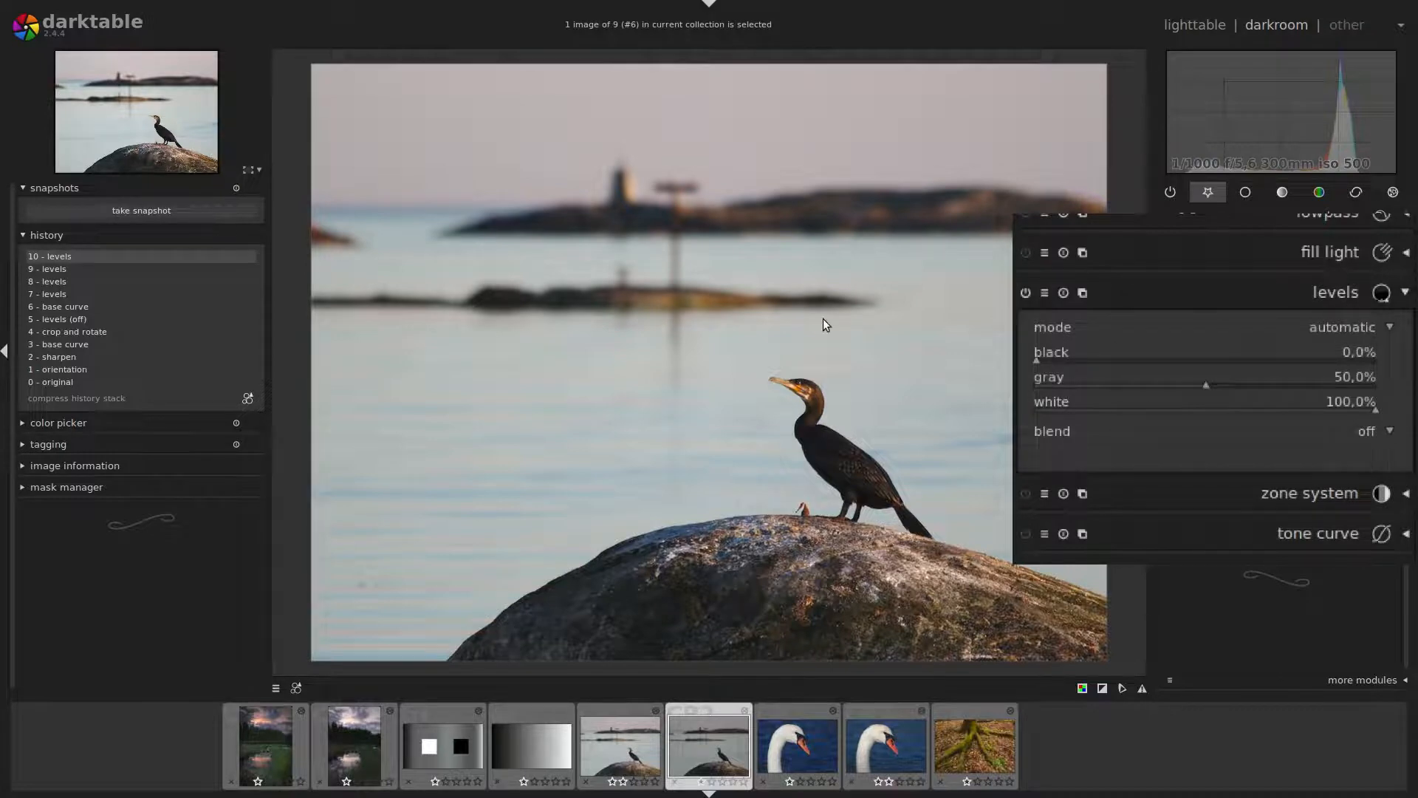
pyautogui.click(142, 212)
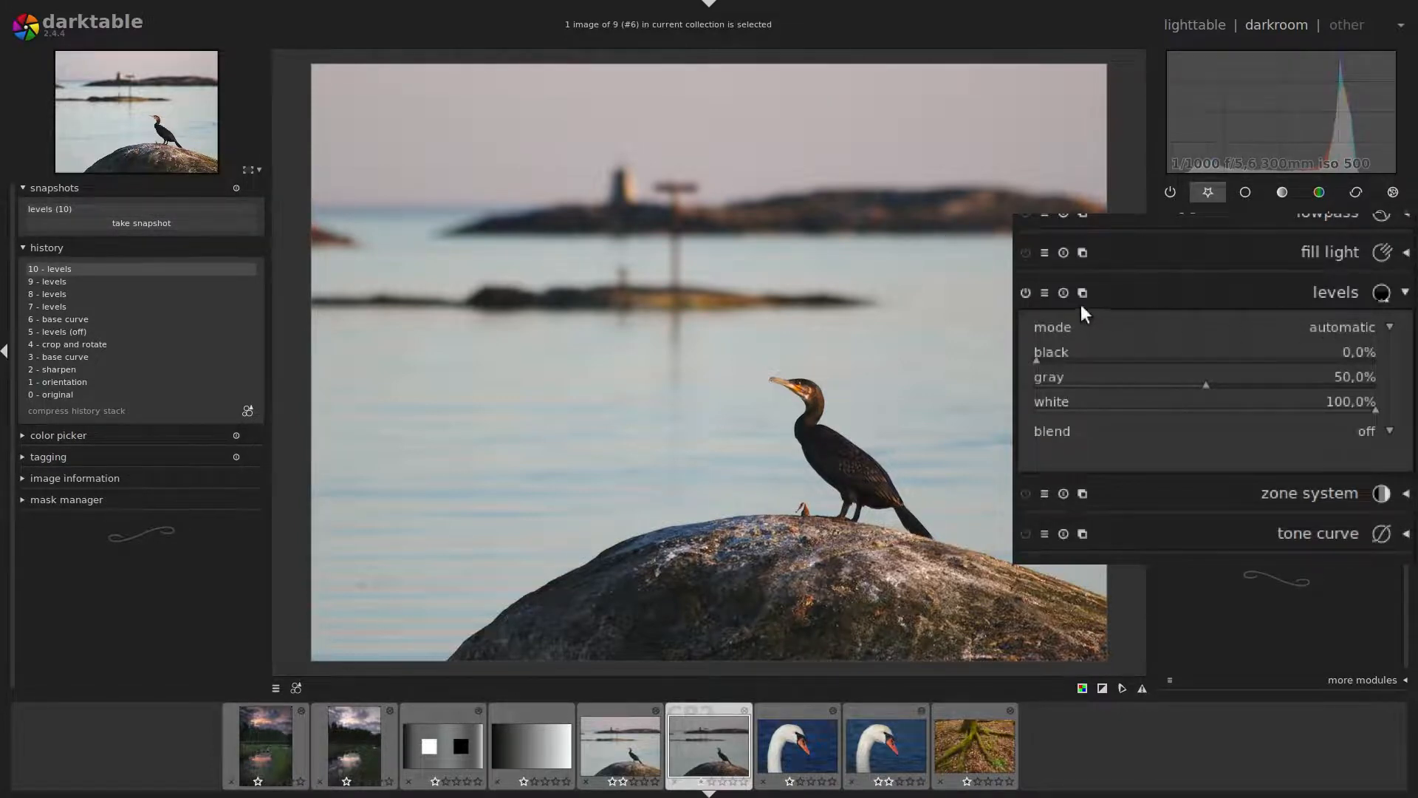
# - Reset levels, apply auto levels in manual mode and compare the photo with the automatic-mode snapshot in split view
pyautogui.click(1063, 292)
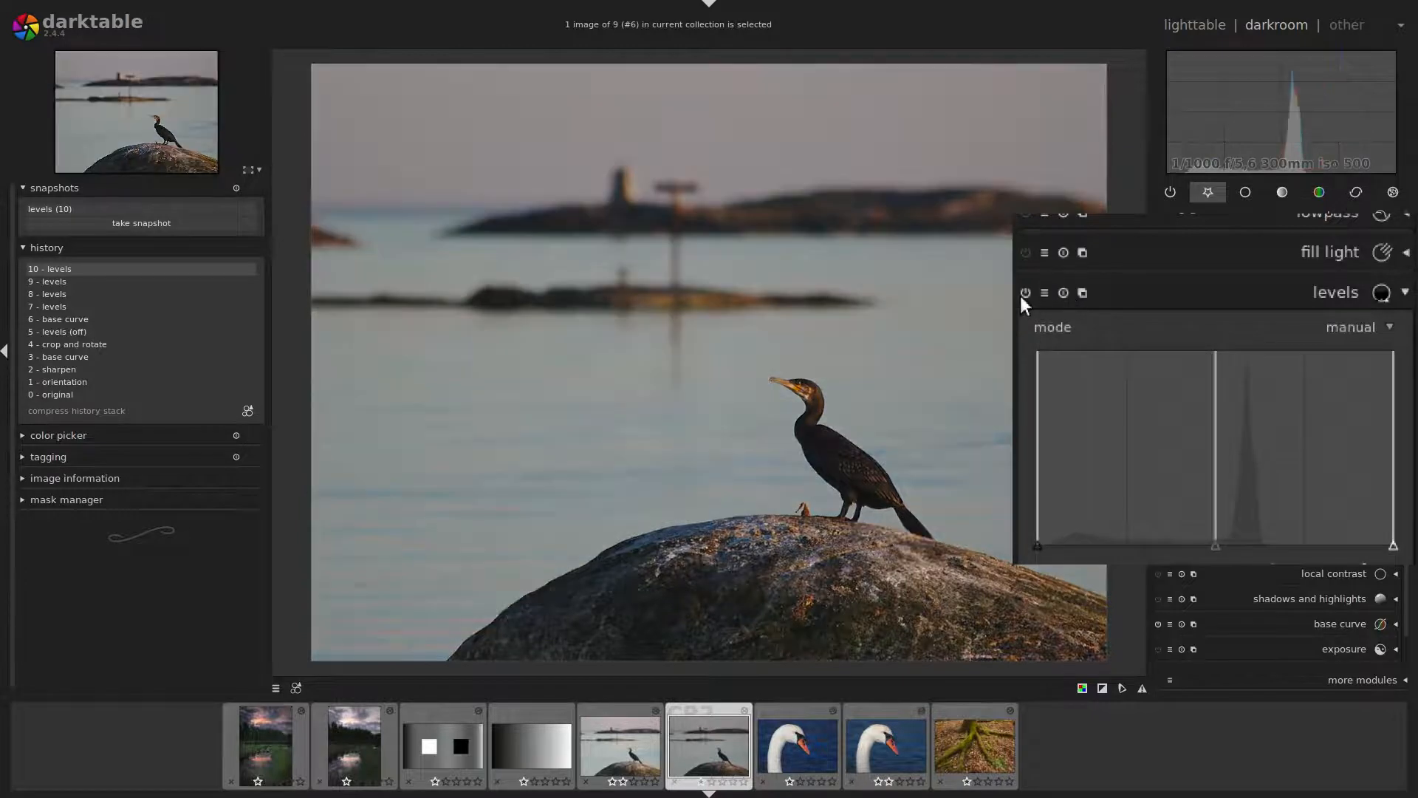
pyautogui.click(1024, 292)
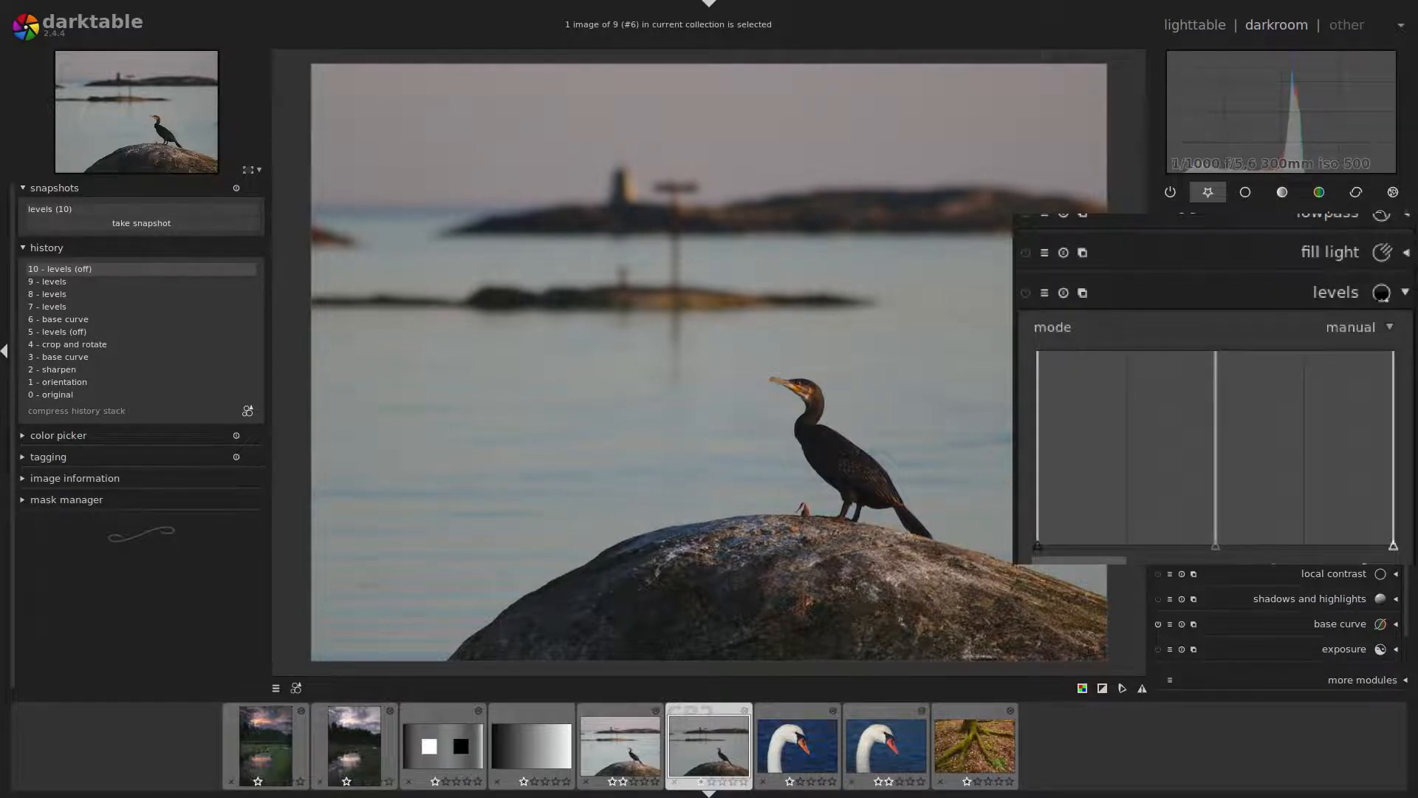
pyautogui.hotkey('ctrl', 'z')
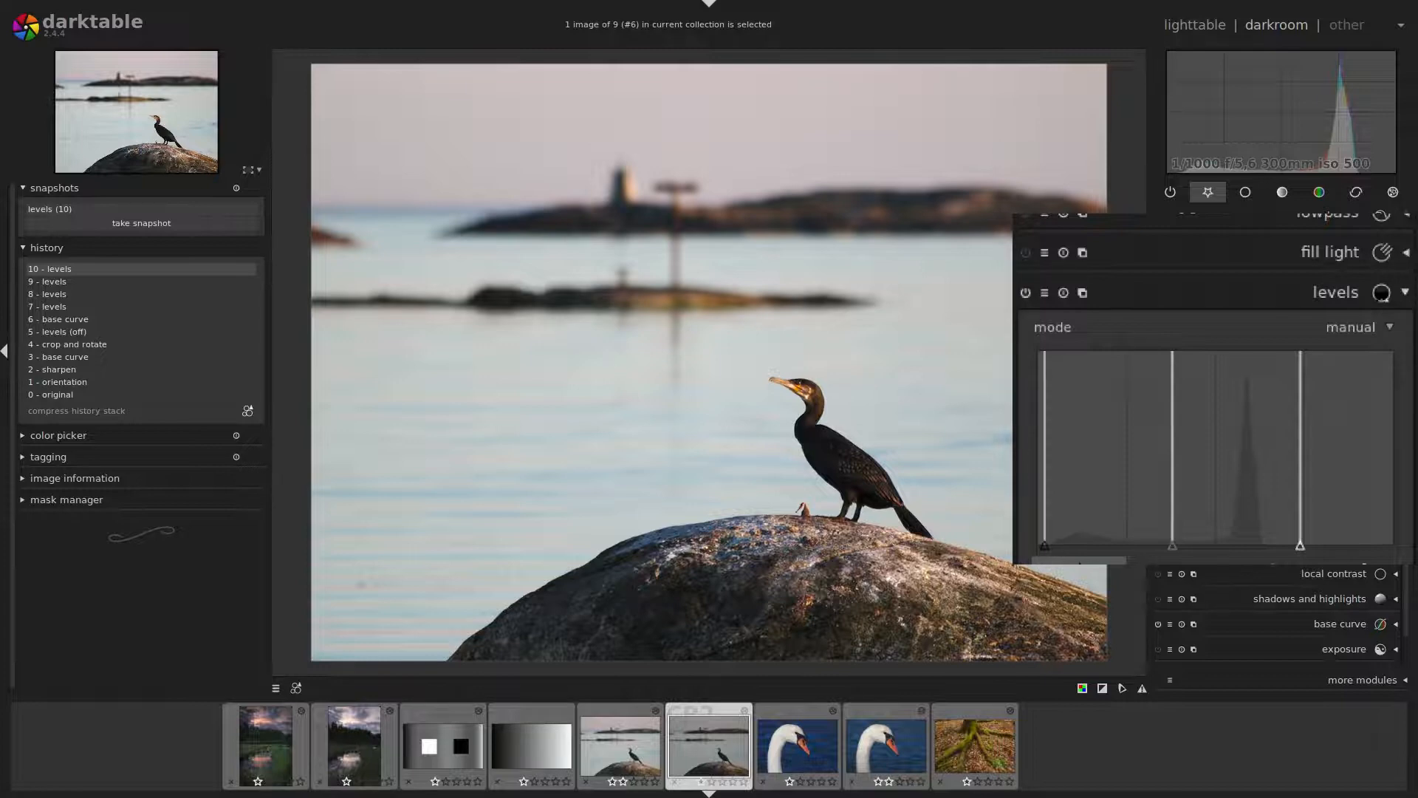
pyautogui.click(142, 210)
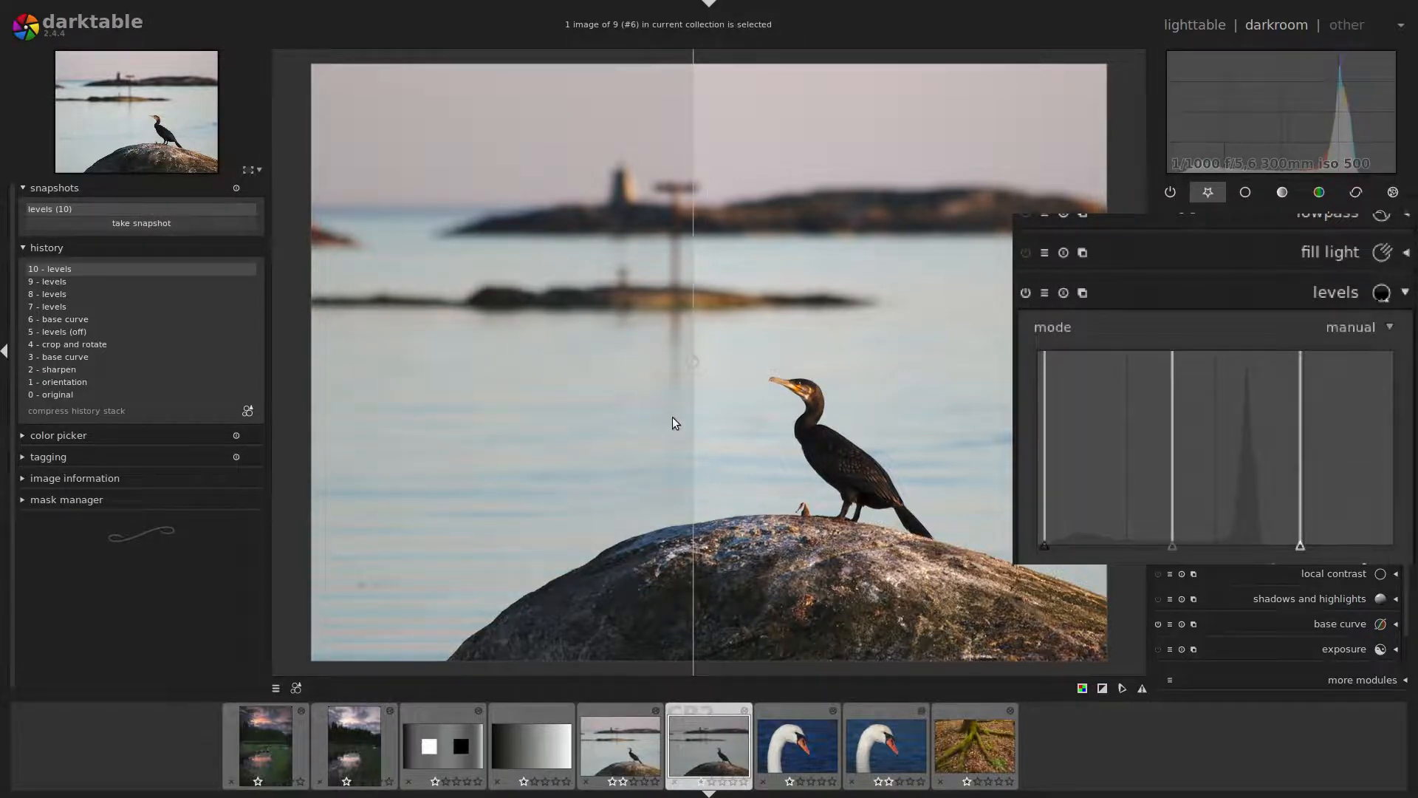
pyautogui.moveTo(694, 437); pyautogui.dragTo(568, 463)
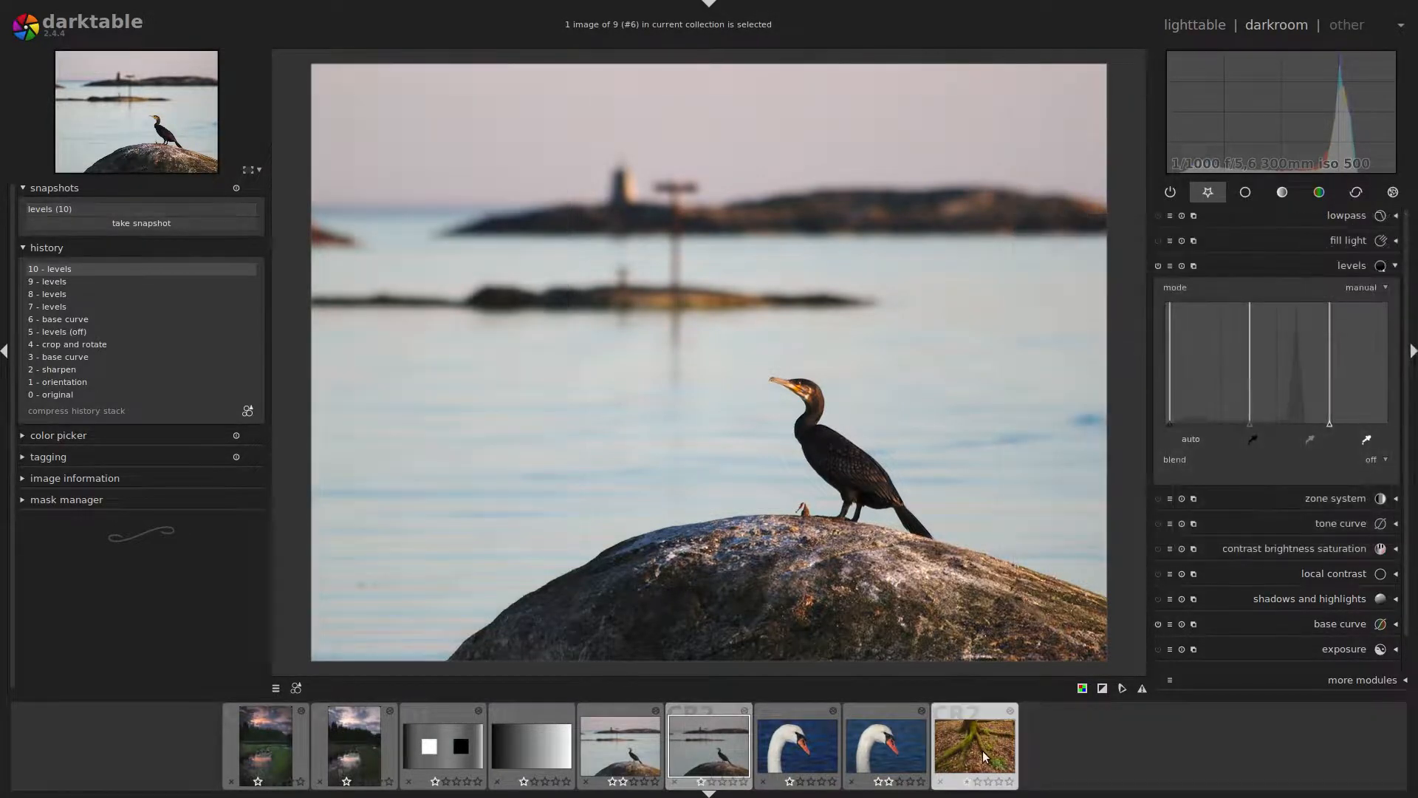
# - Open the mossy tree roots photo and set the lowpass radius to 64.96 and saturation to 0
pyautogui.click(982, 750)
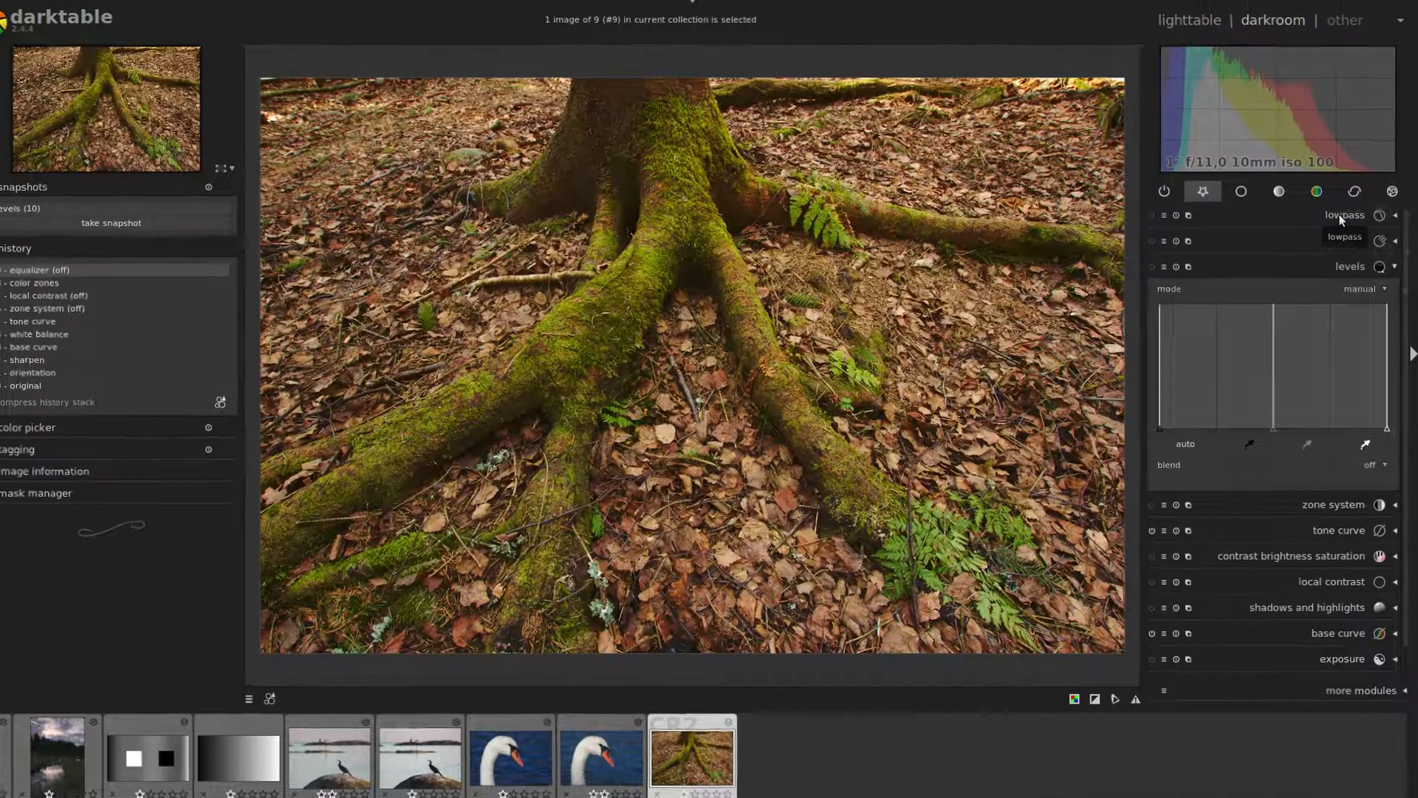
pyautogui.click(1341, 214)
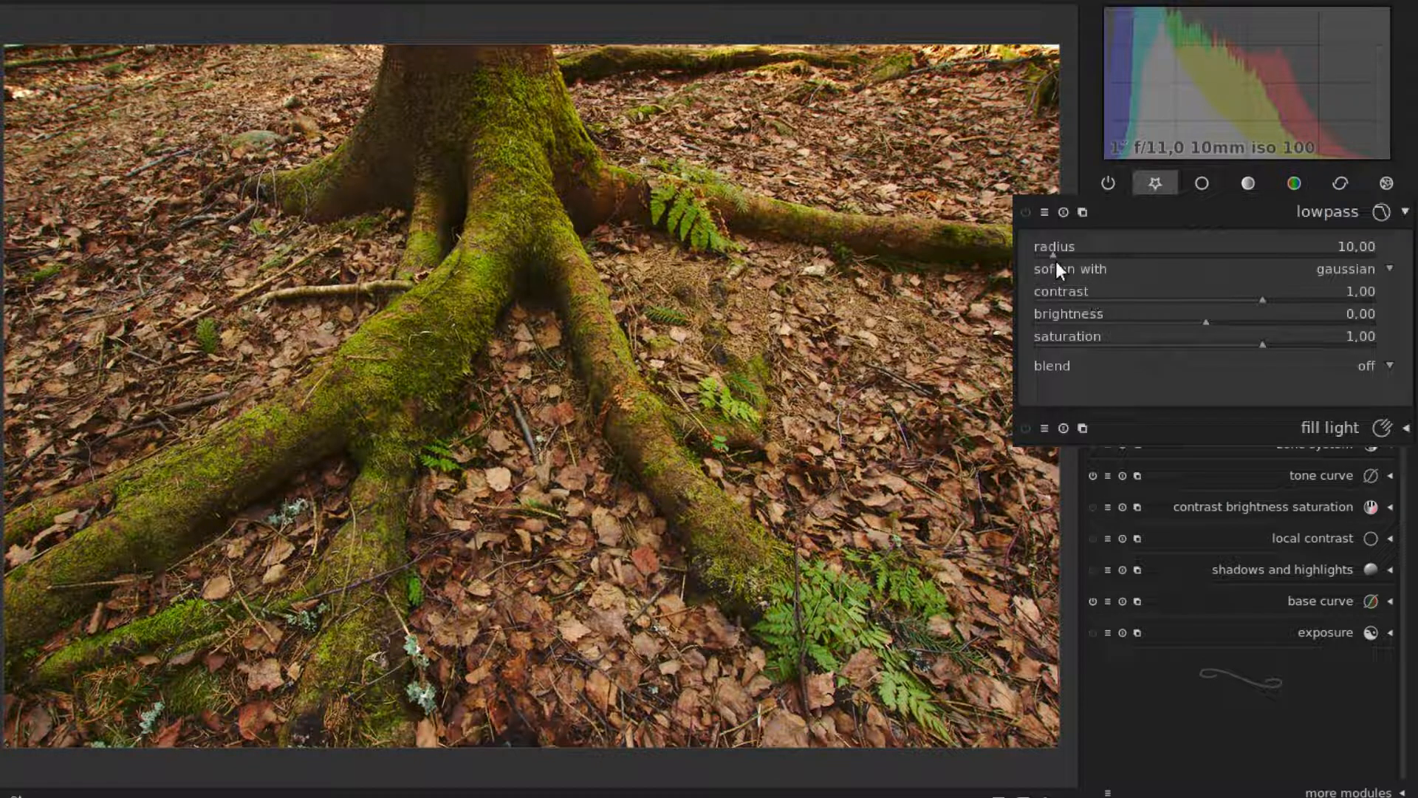
pyautogui.moveTo(1052, 254); pyautogui.dragTo(1145, 264)
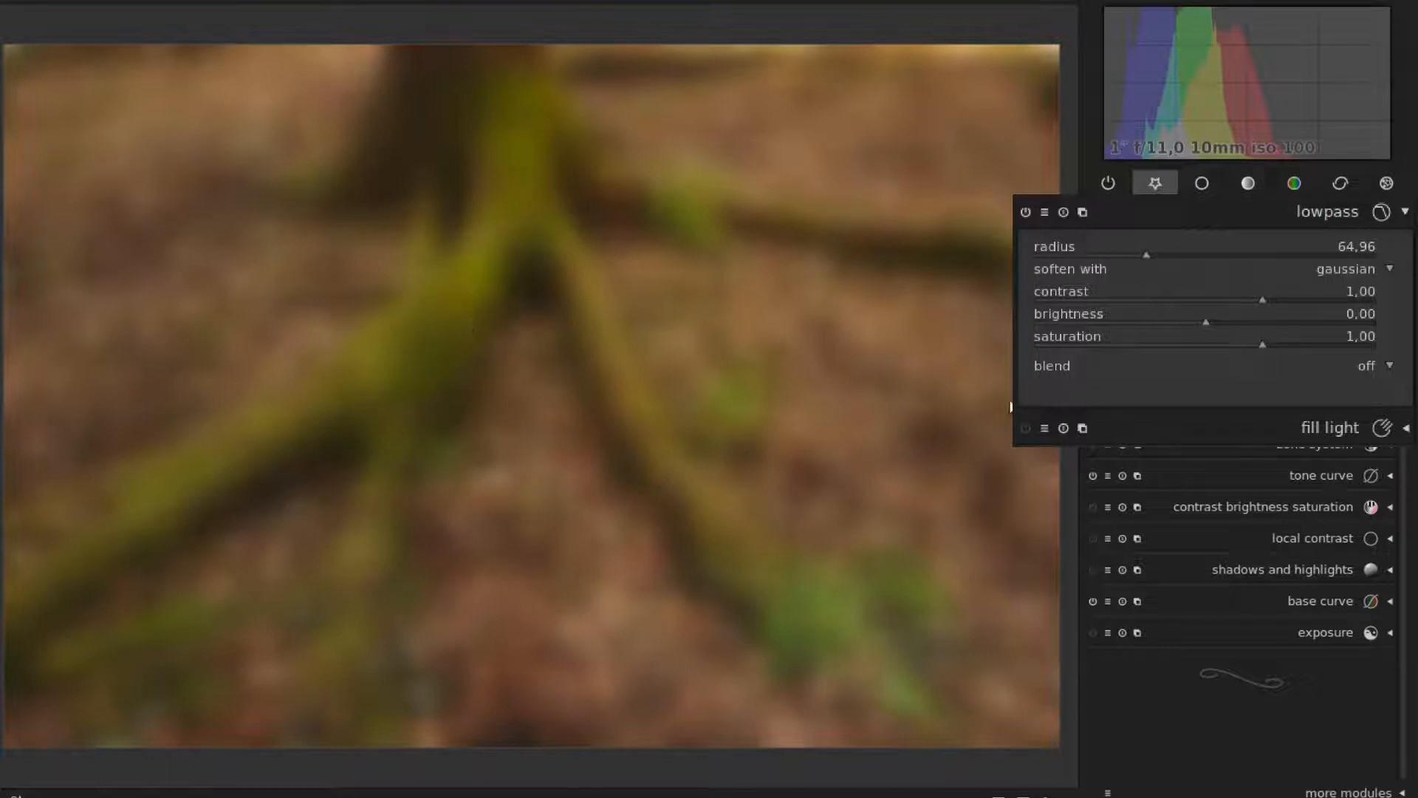
pyautogui.rightClick(1237, 345)
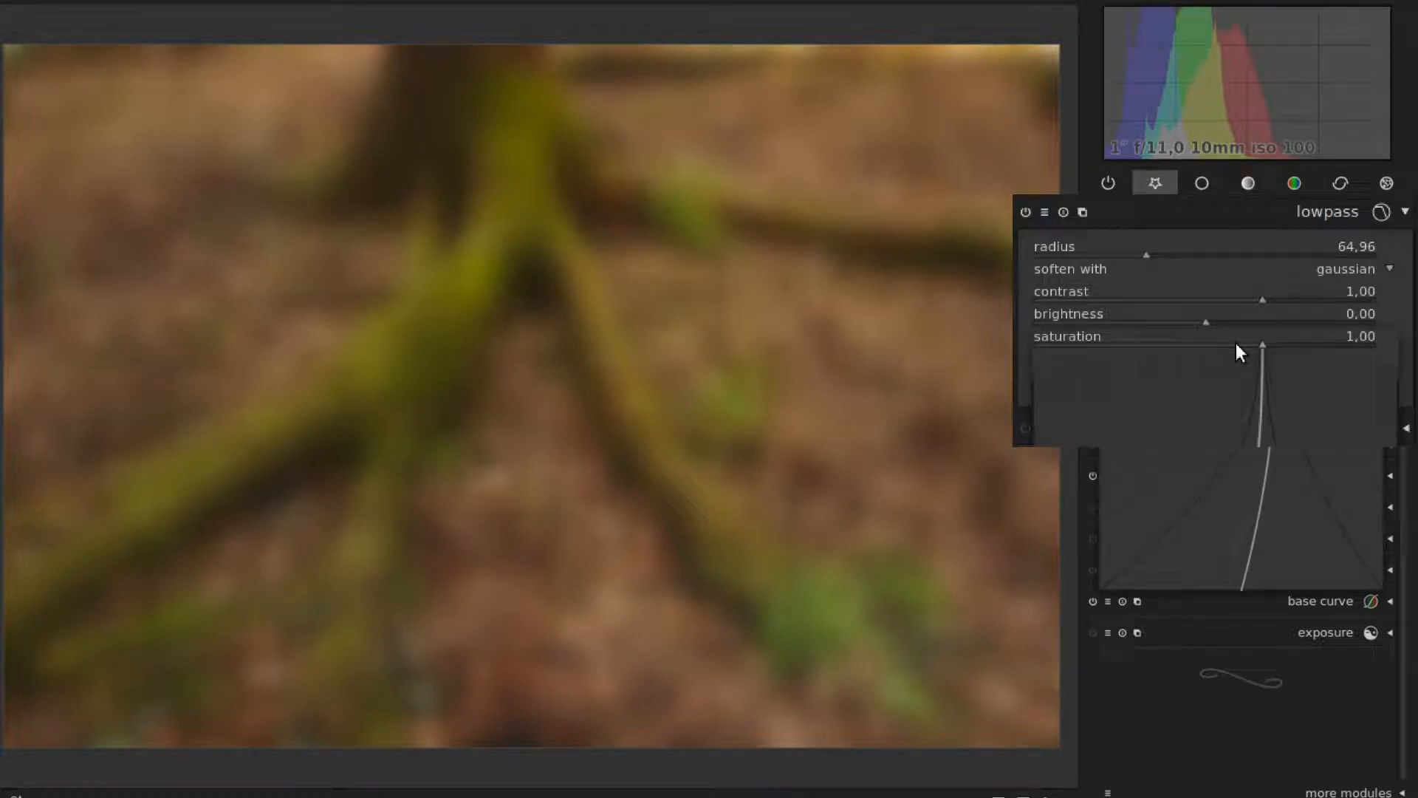
pyautogui.write('0')
pyautogui.press('Return')
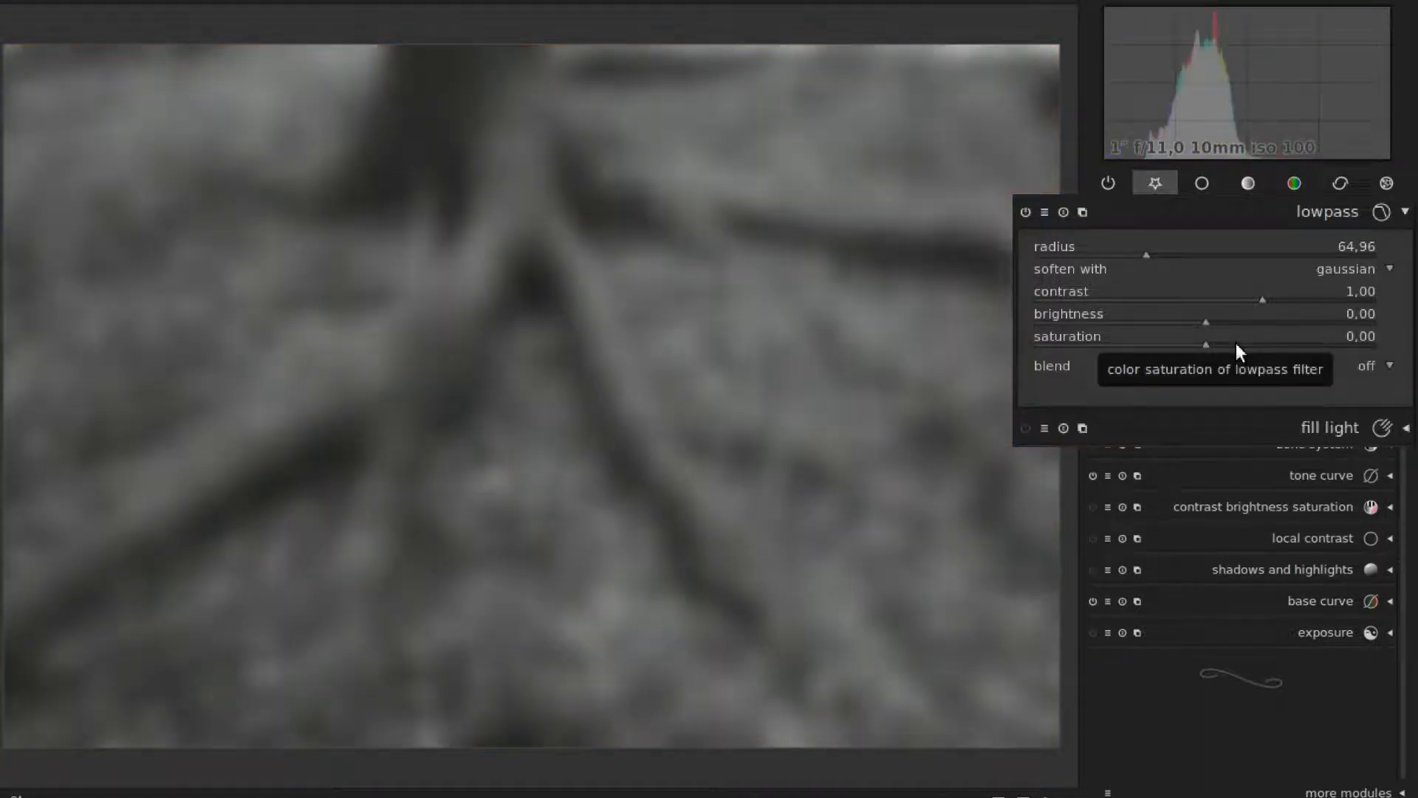
# - Blend lowpass uniformly in softlight mode and compare the photo with lowpass off and on
pyautogui.click(1359, 370)
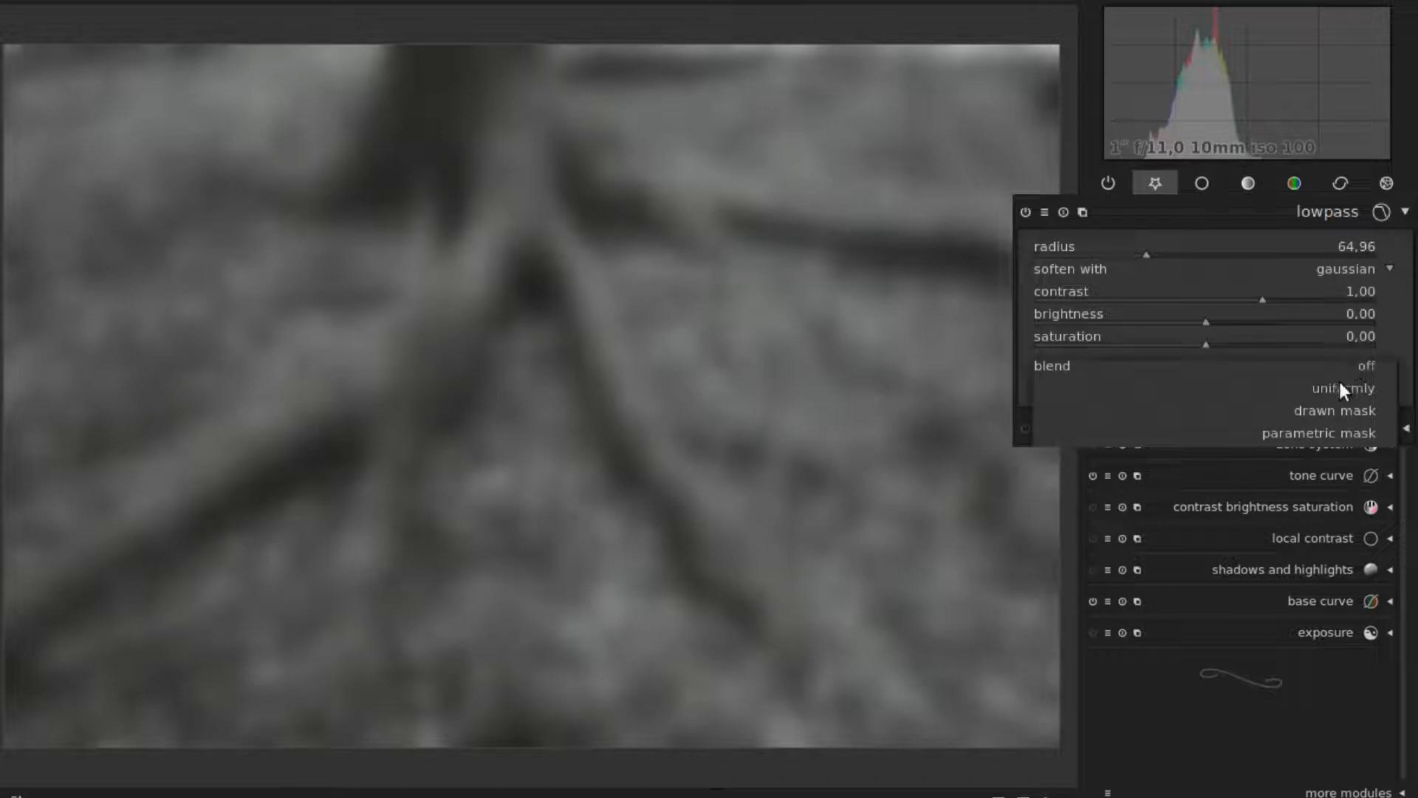
pyautogui.click(1342, 387)
pyautogui.click(1340, 387)
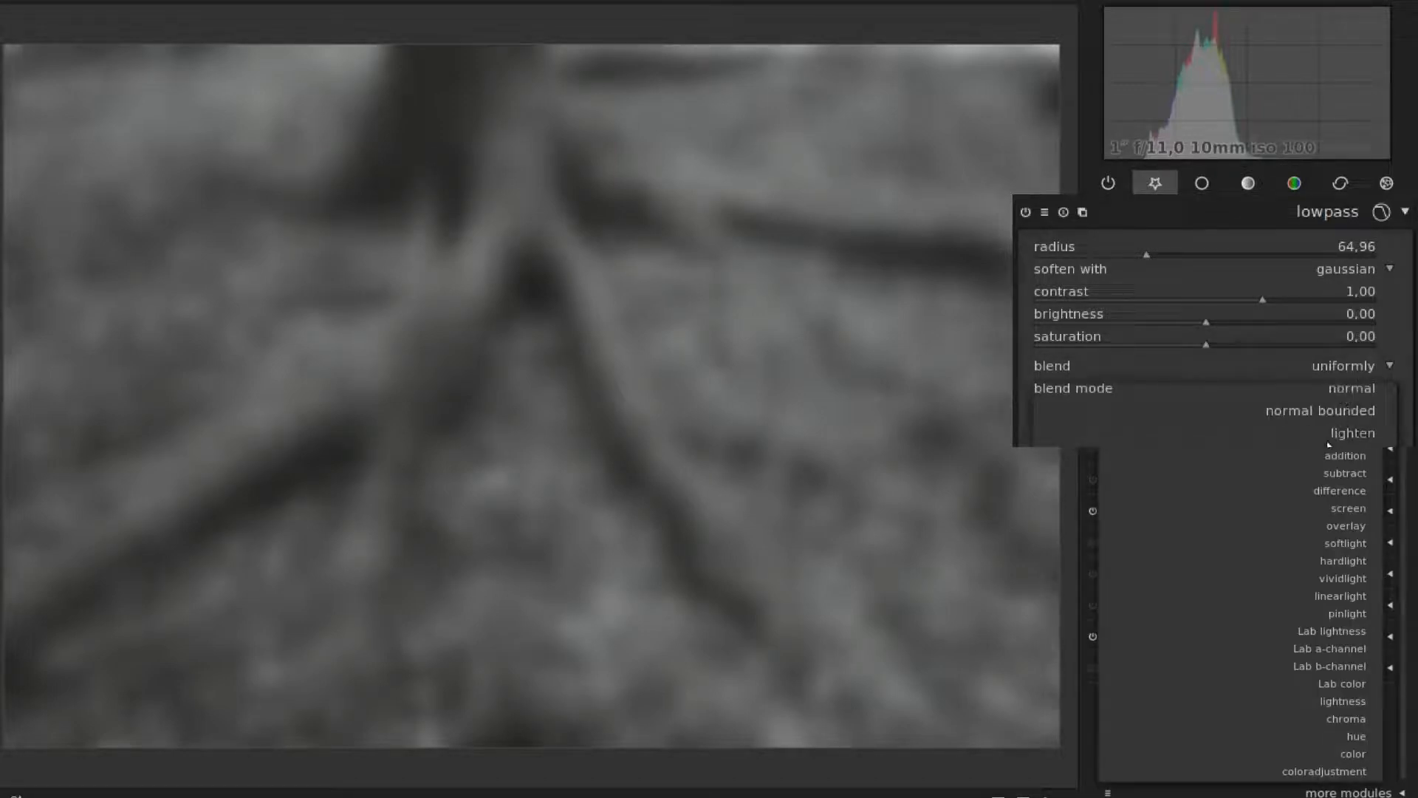
pyautogui.click(1348, 542)
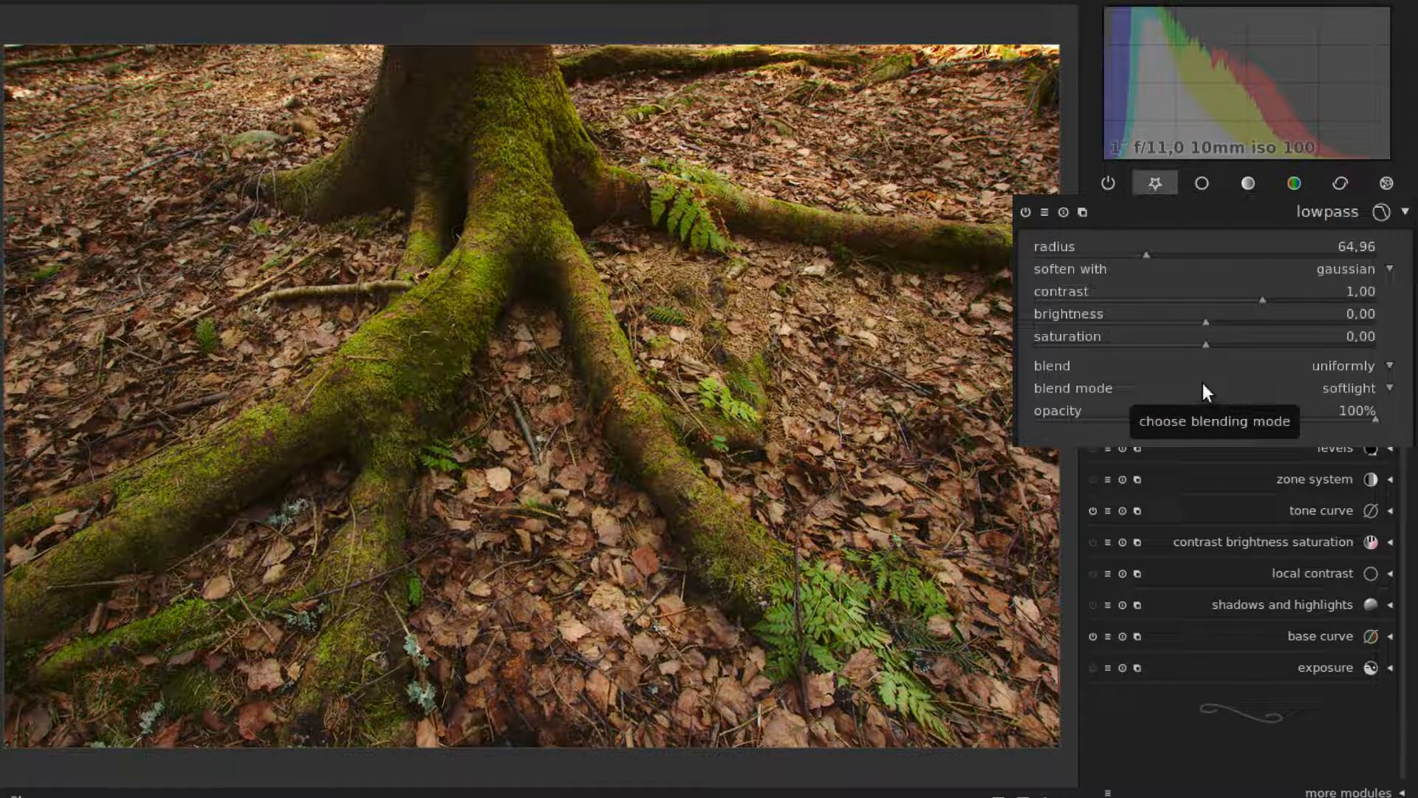
pyautogui.click(1025, 212)
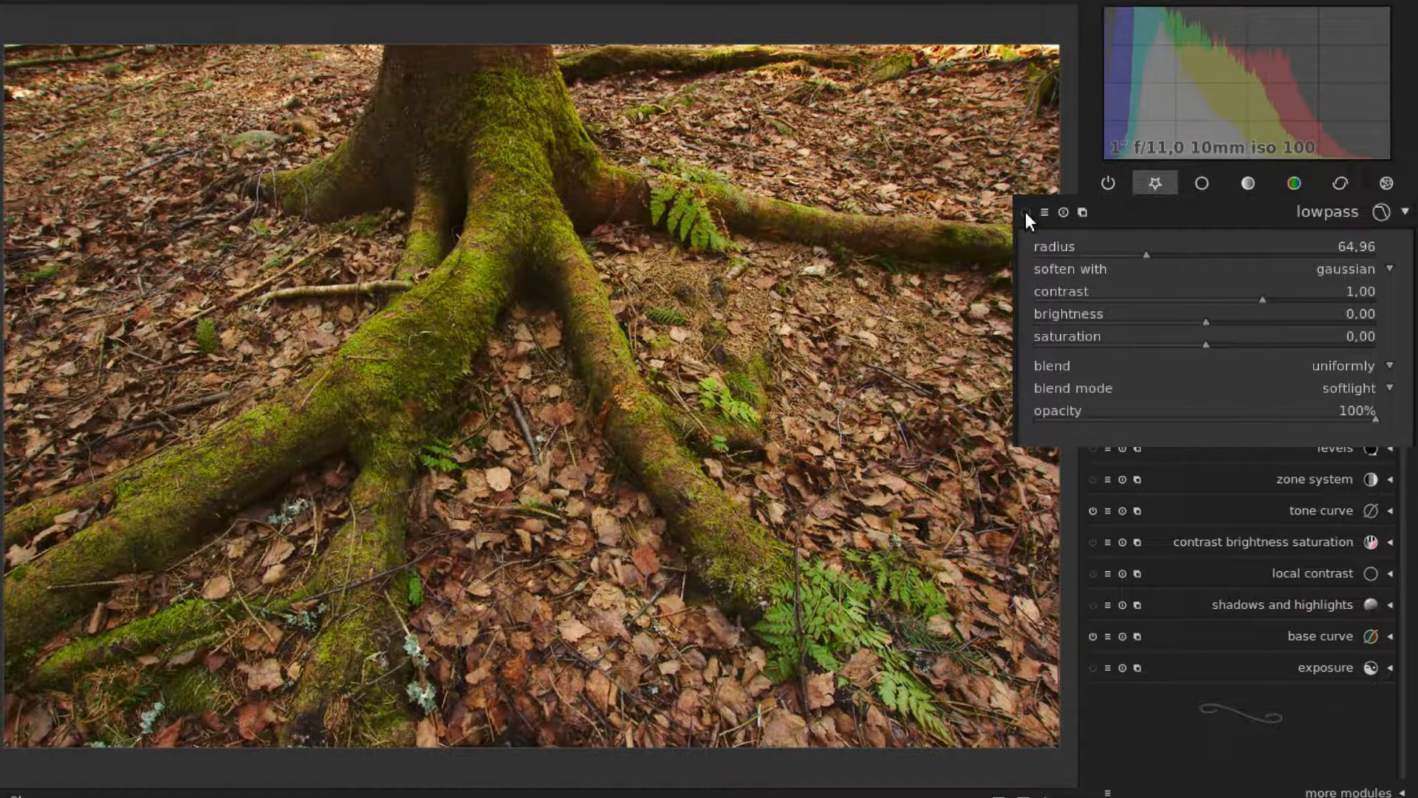
pyautogui.click(1025, 212)
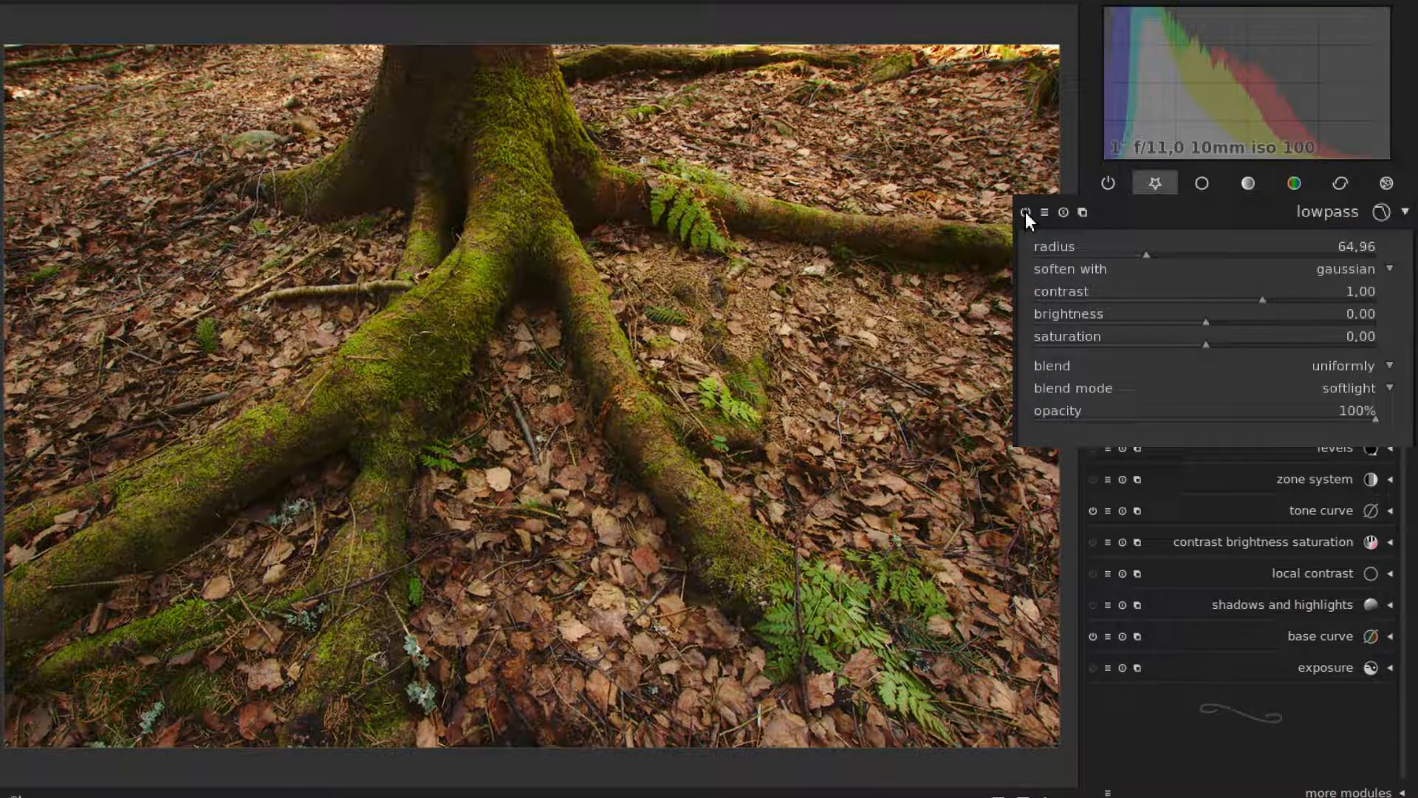
pyautogui.click(1025, 212)
pyautogui.click(1025, 212)
# - Raise the lowpass brightness to 0.23 and compare the photo with lowpass off and on
pyautogui.scroll(1, 1206, 322)
pyautogui.scroll(2, 1206, 322)
pyautogui.scroll(2, 1206, 322)
pyautogui.scroll(6, 1206, 322)
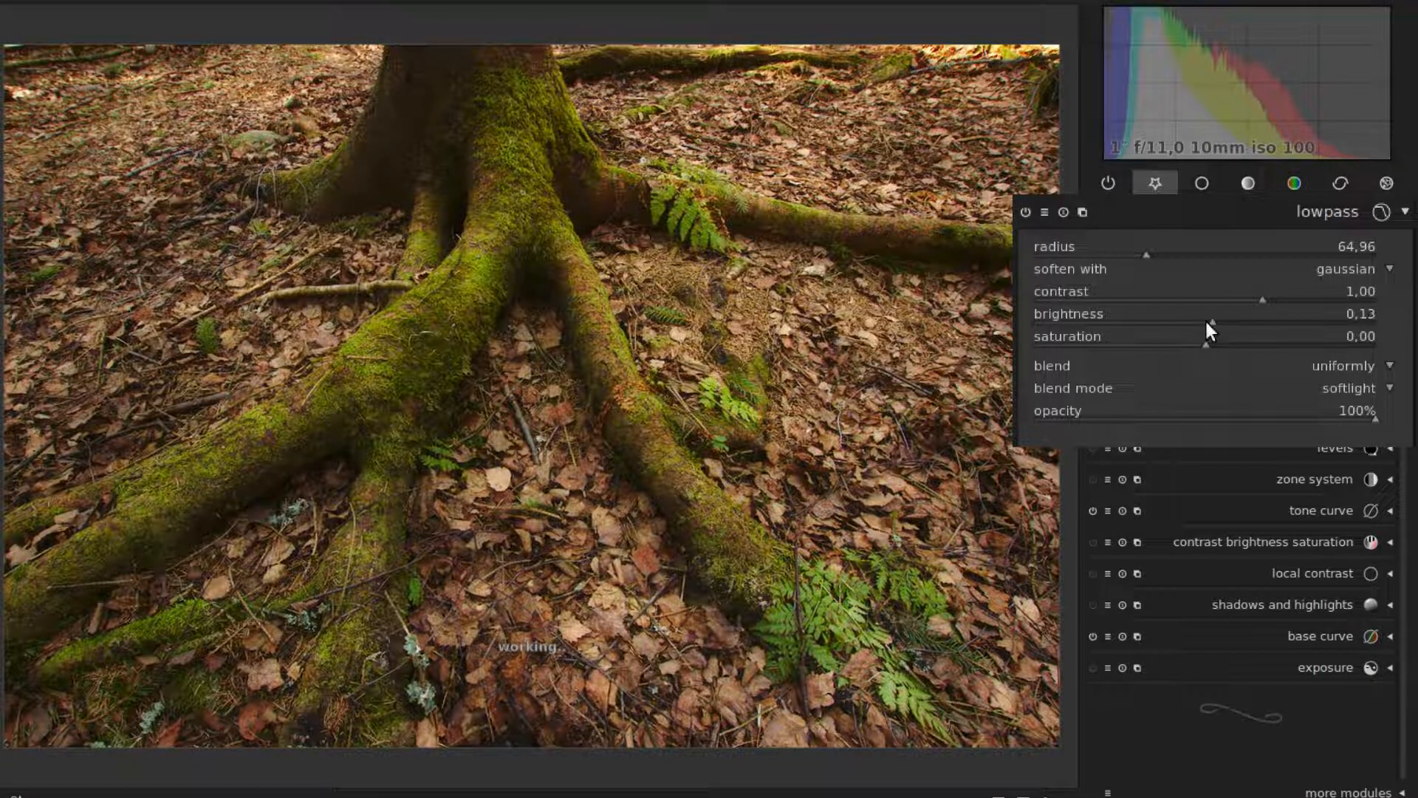
pyautogui.scroll(1, 1206, 322)
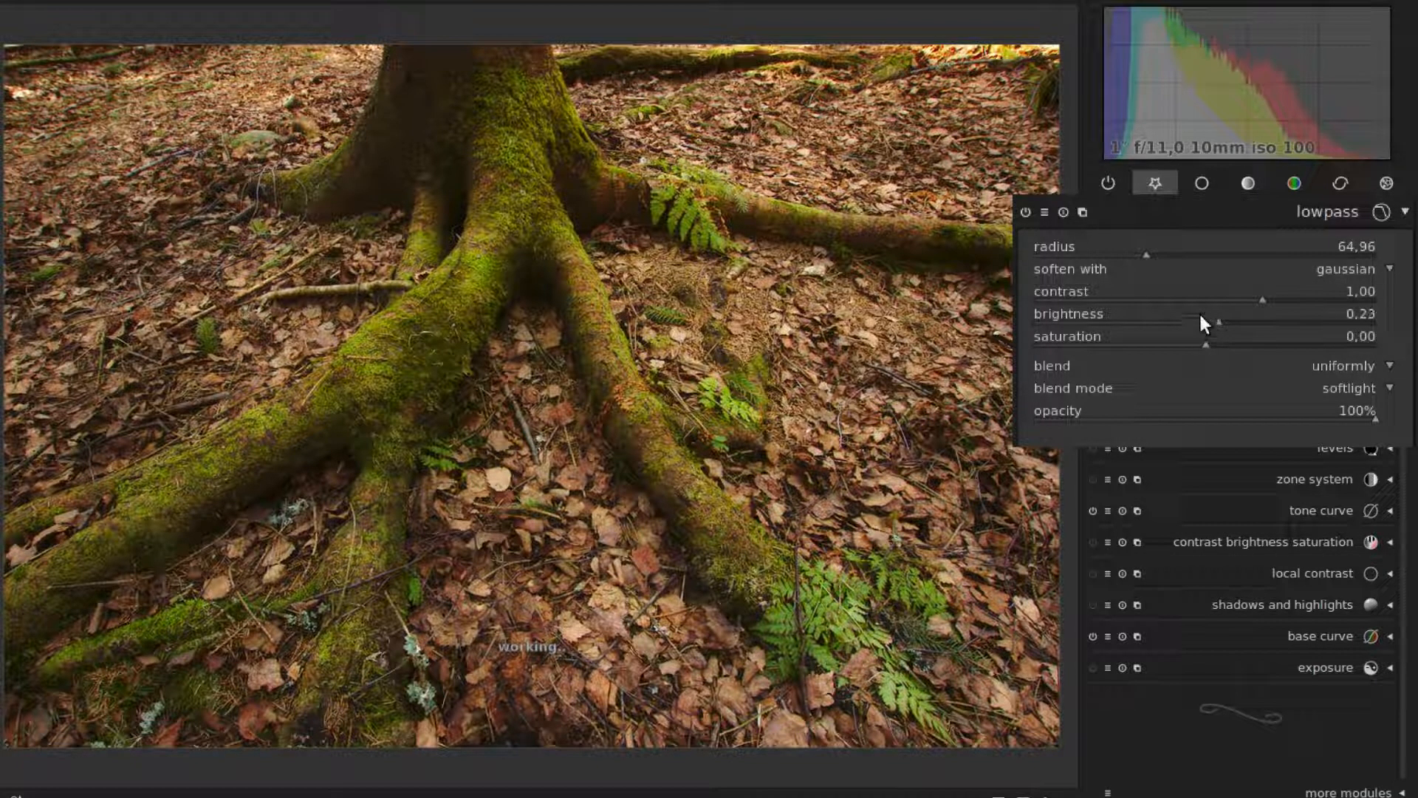
pyautogui.click(1025, 212)
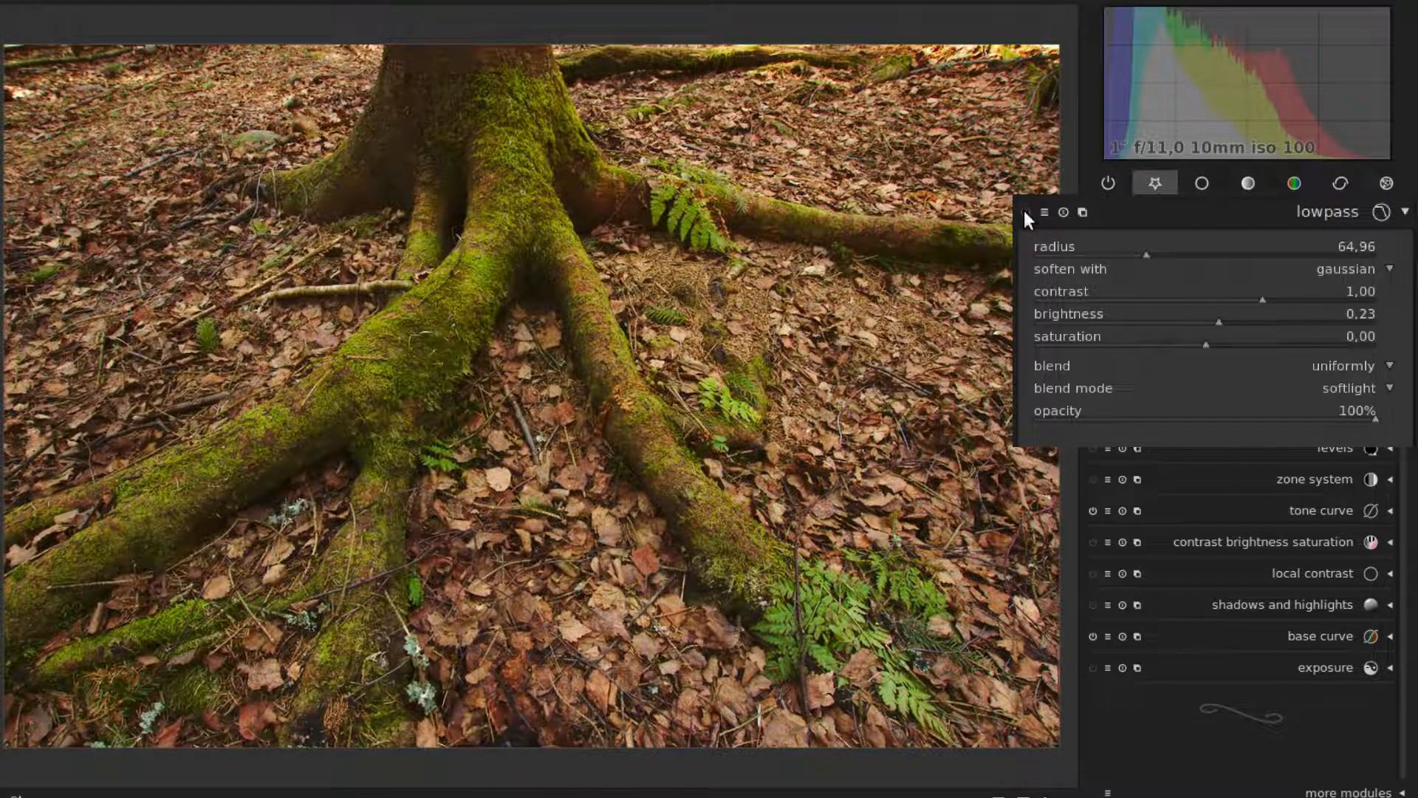
pyautogui.click(1025, 212)
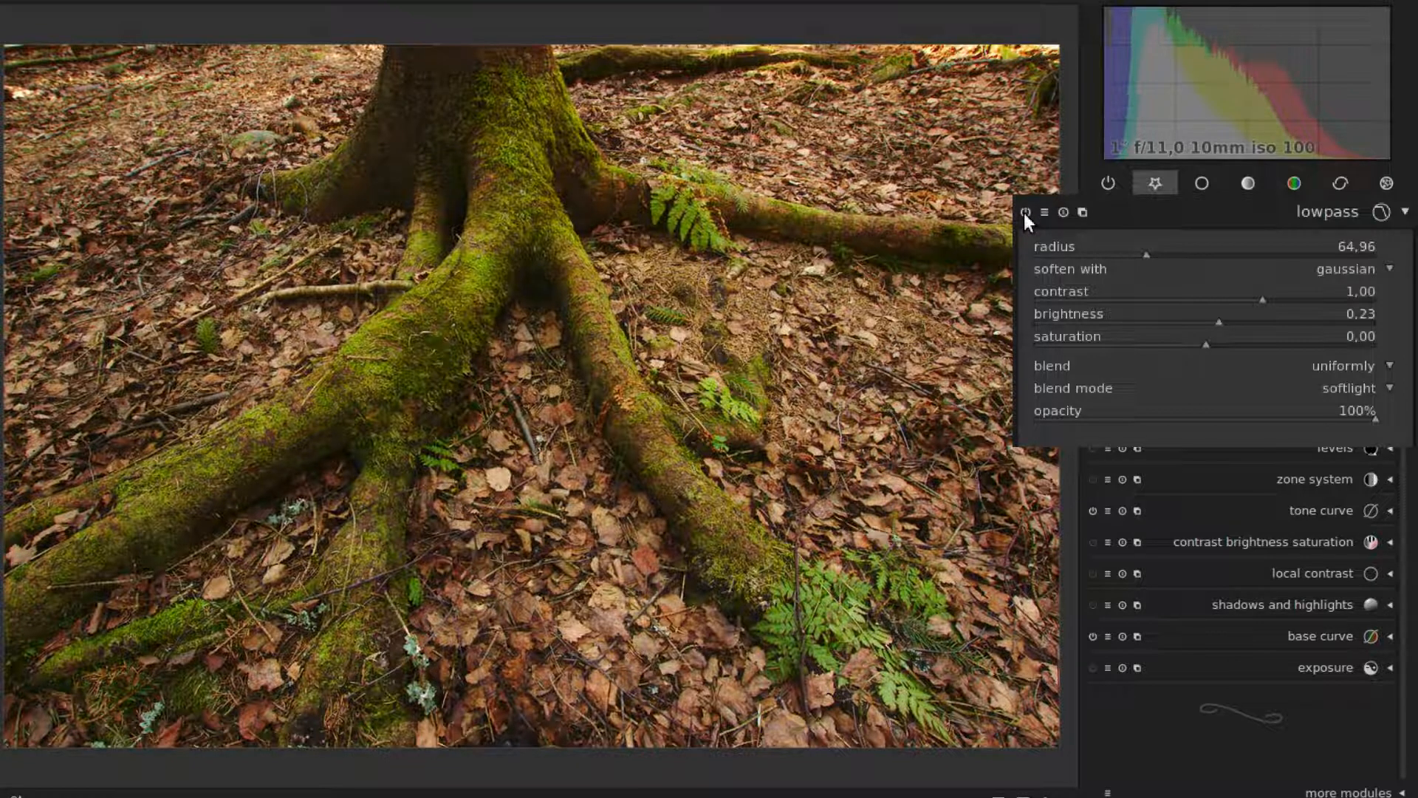
# - Try the lowpass blend opacity at 56%, compare with lowpass off, and set the opacity to 61%
pyautogui.moveTo(1378, 421); pyautogui.dragTo(1347, 423)
pyautogui.moveTo(1255, 417); pyautogui.dragTo(1226, 419)
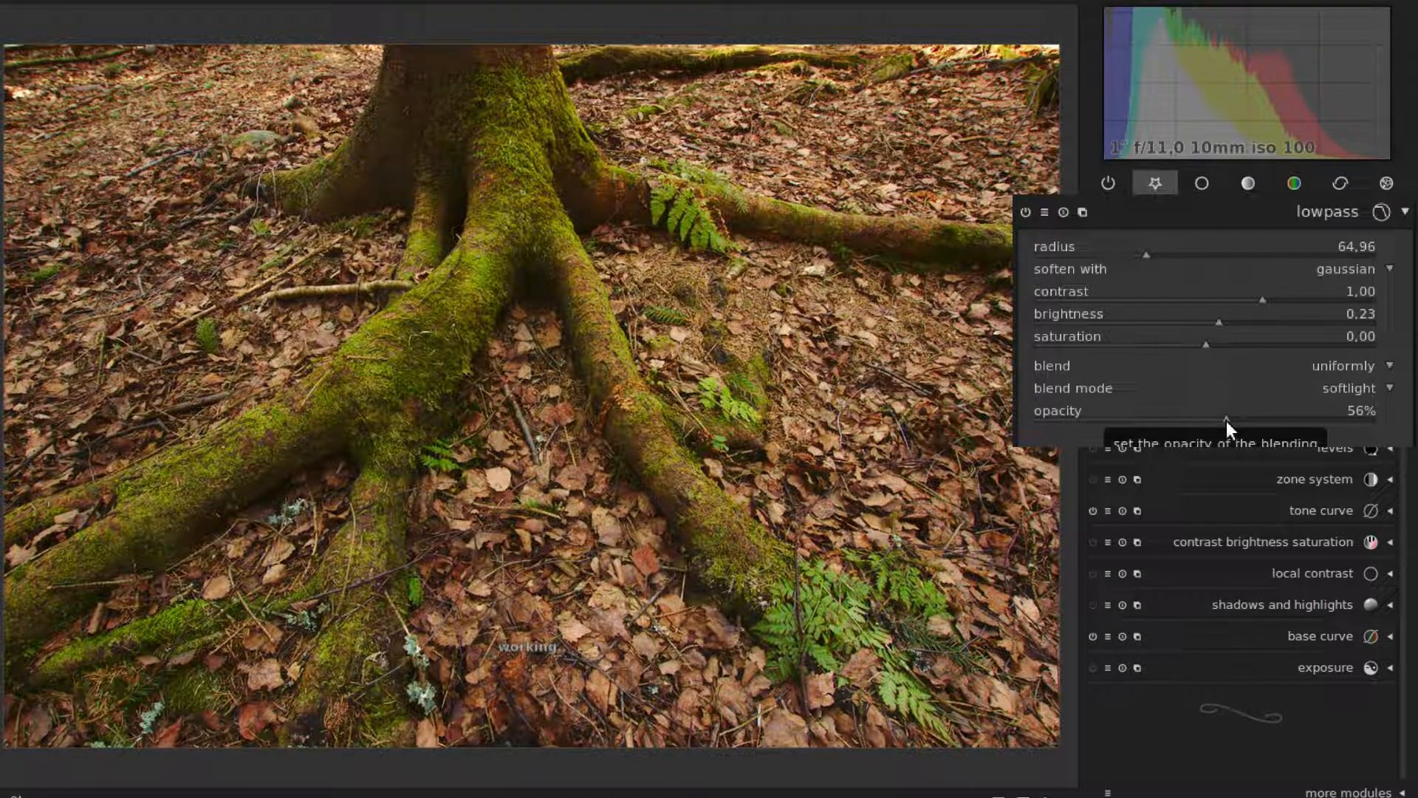
pyautogui.click(1025, 212)
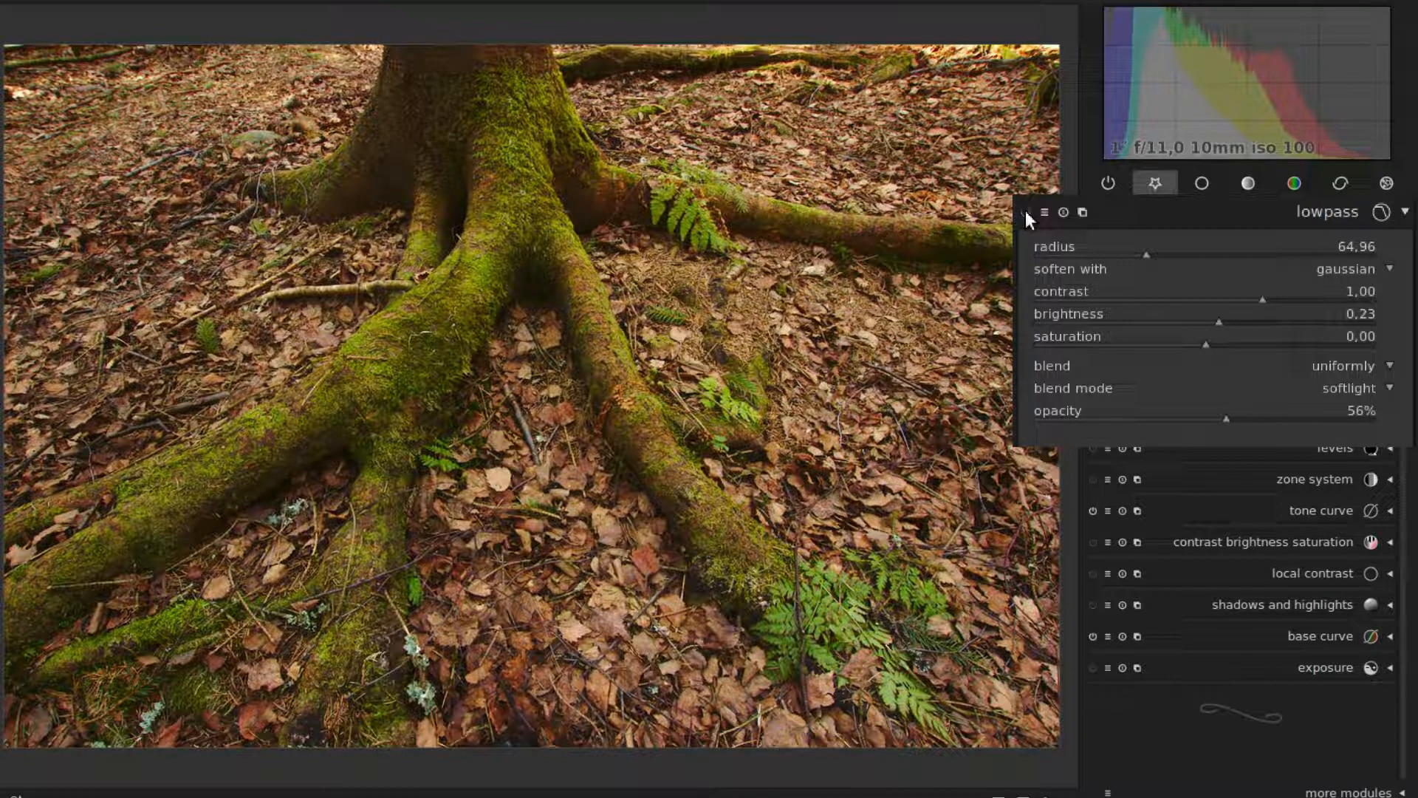
pyautogui.moveTo(1225, 418); pyautogui.dragTo(1243, 418)
# - Duplicate the lowpass instance and set the duplicate's radius to 31.31
pyautogui.click(1083, 212)
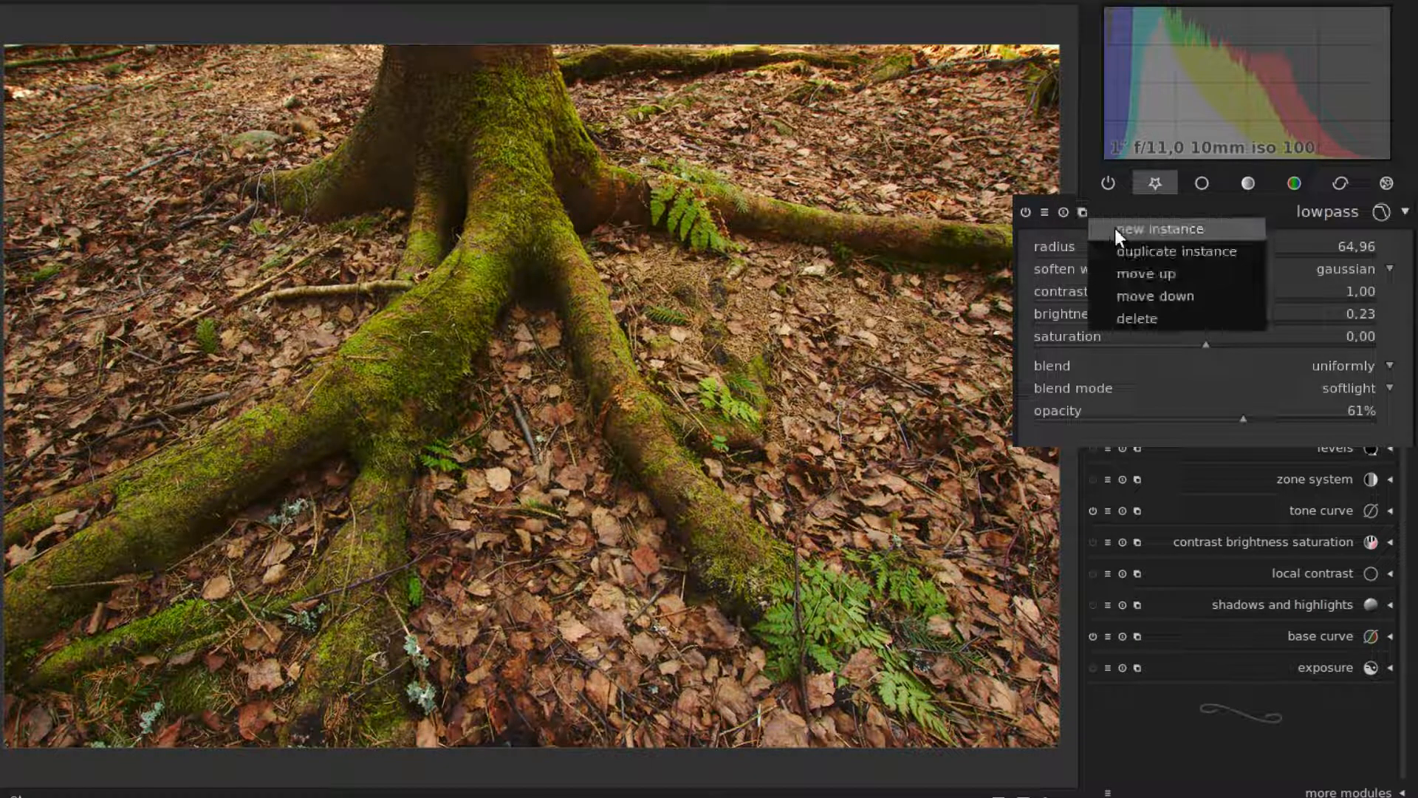
pyautogui.click(1162, 252)
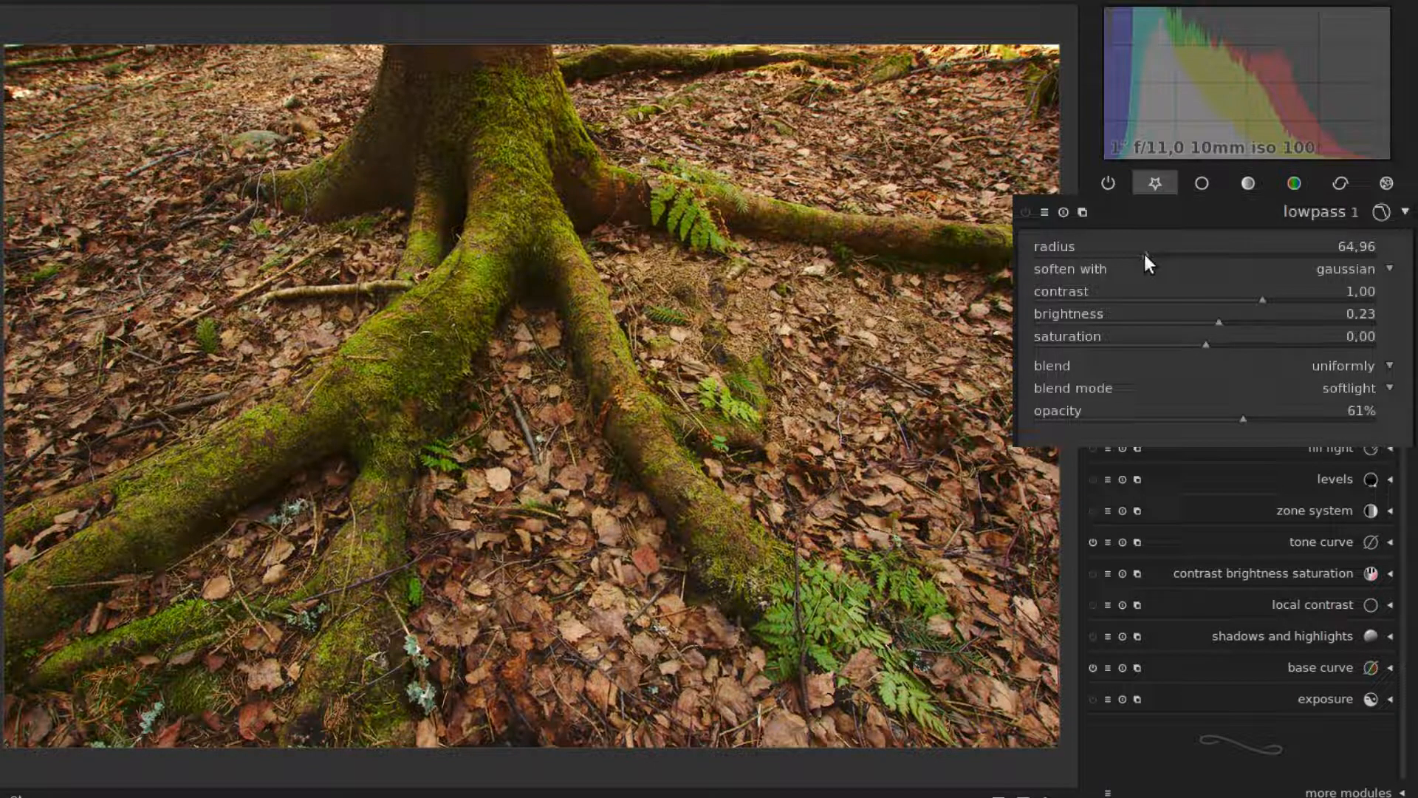
pyautogui.moveTo(1144, 254); pyautogui.dragTo(1087, 255)
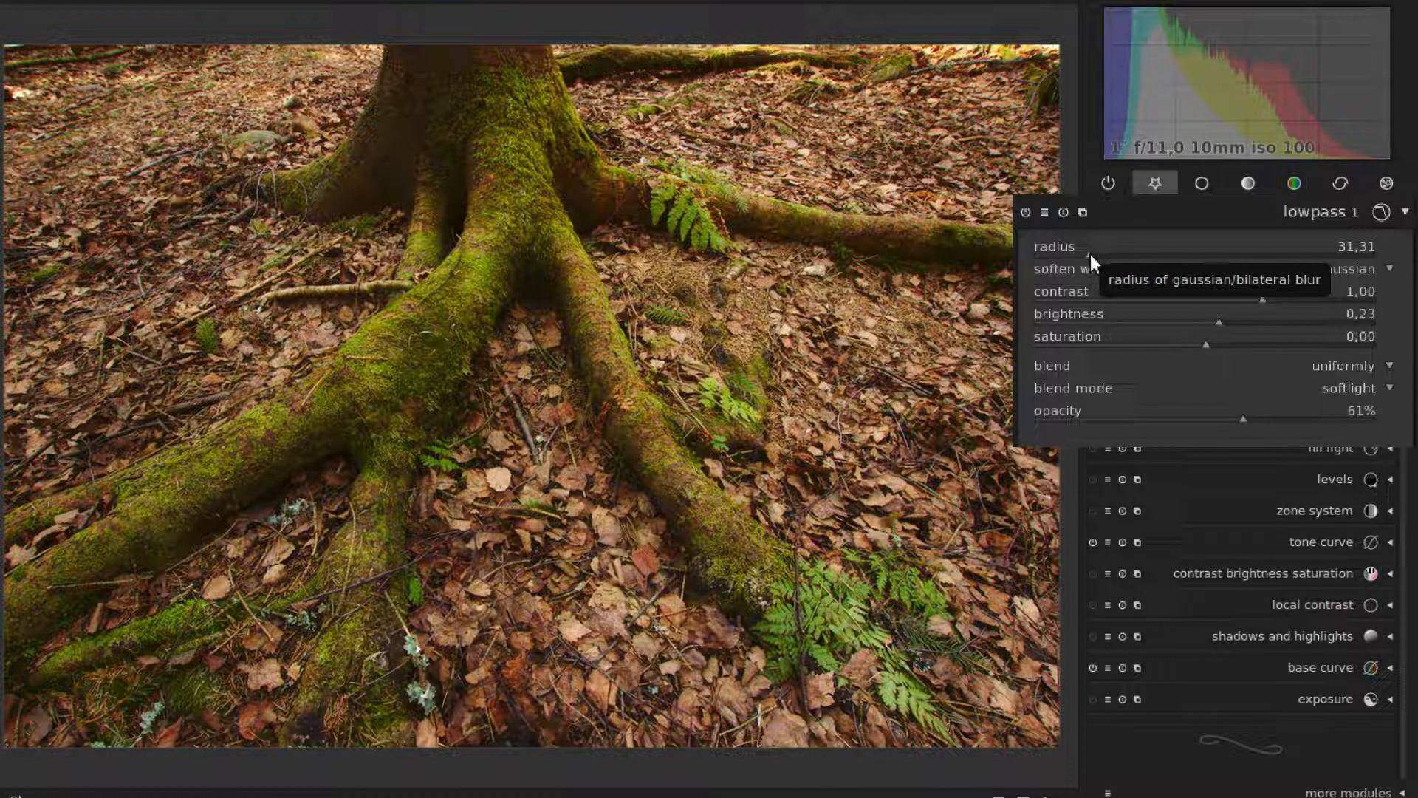
# - Duplicate the lowpass 1 instance and set the new copy's radius to 16.32
pyautogui.click(1082, 212)
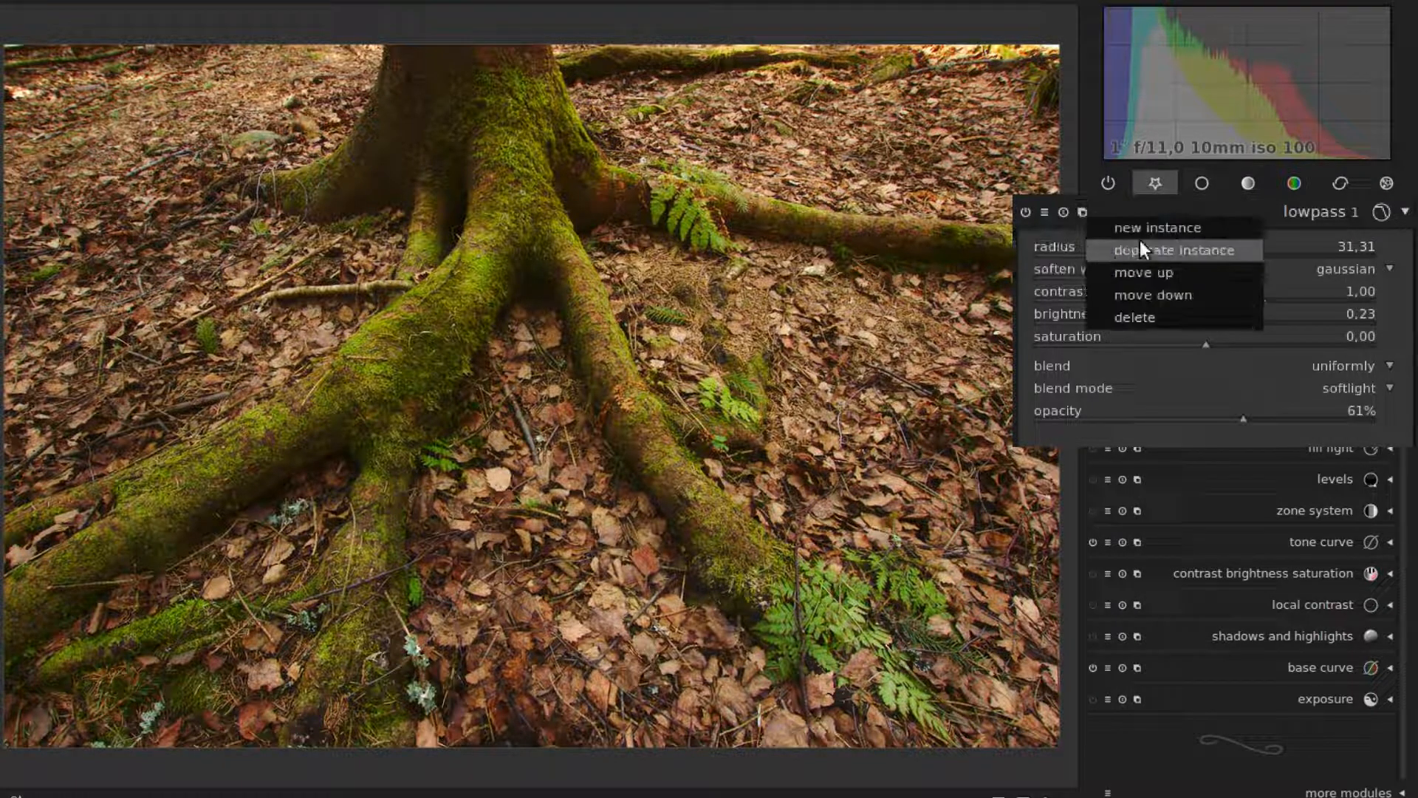
pyautogui.click(1158, 250)
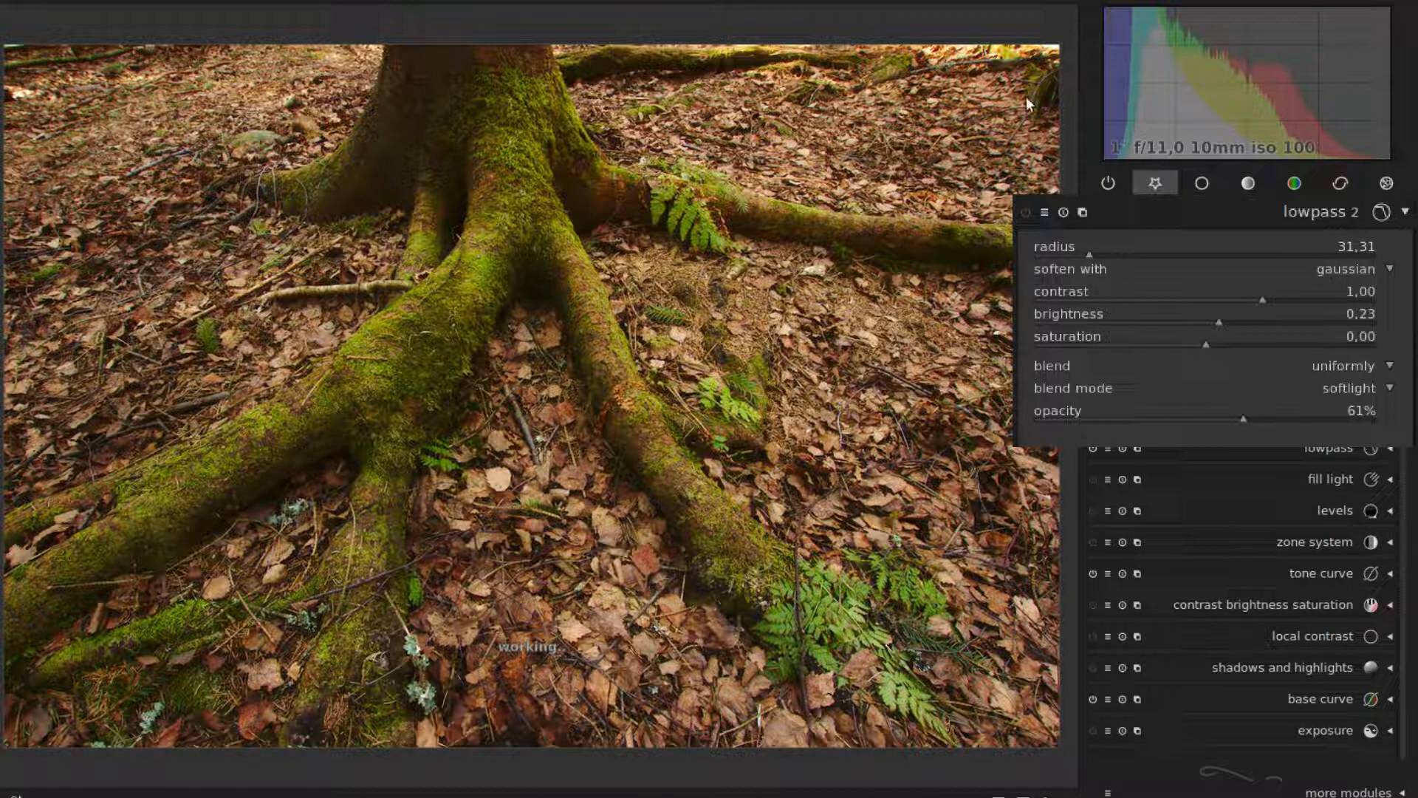
pyautogui.moveTo(1087, 255); pyautogui.dragTo(1062, 260)
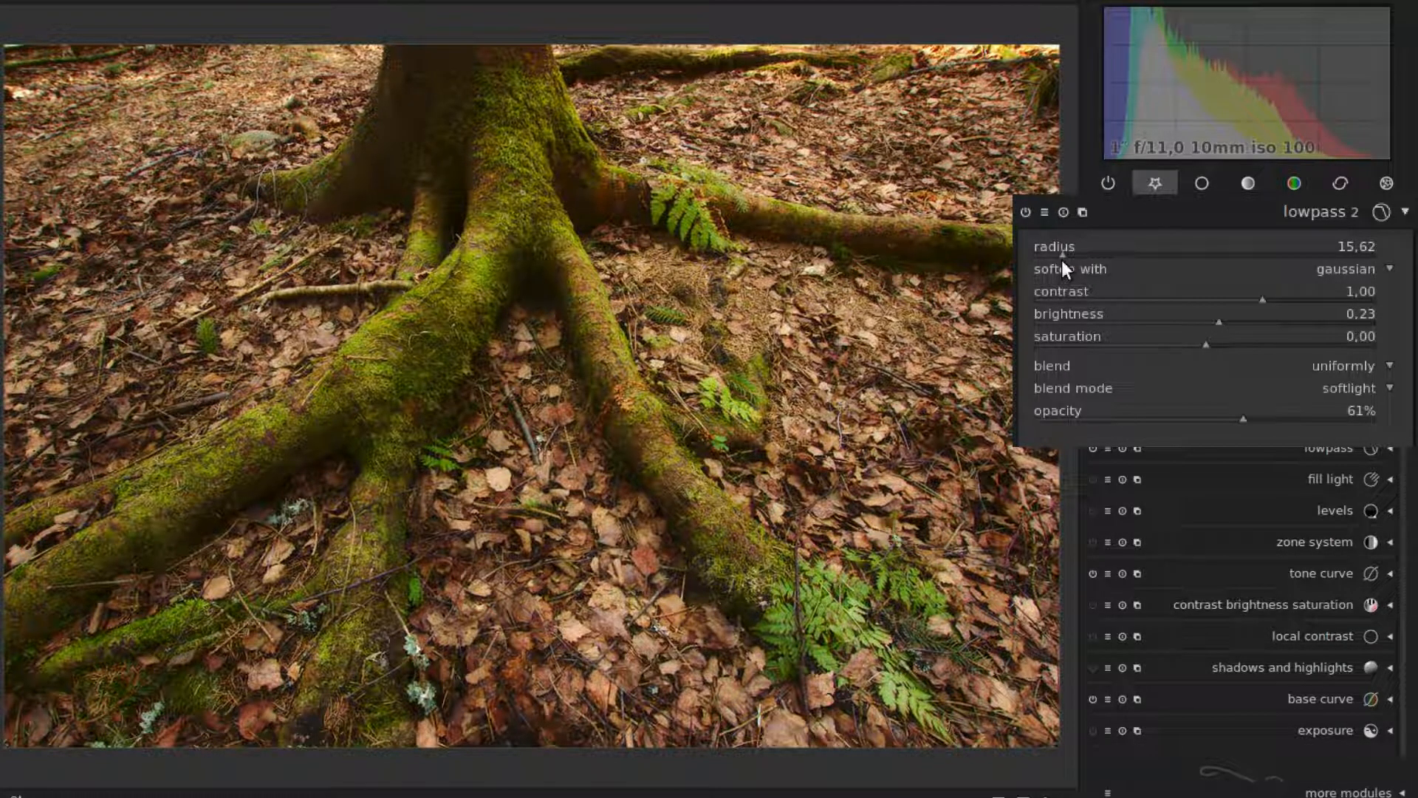
pyautogui.moveTo(1061, 260); pyautogui.dragTo(1066, 259)
# - Duplicate the lowpass 2 instance and set the new copy's radius to 7.96
pyautogui.click(1083, 213)
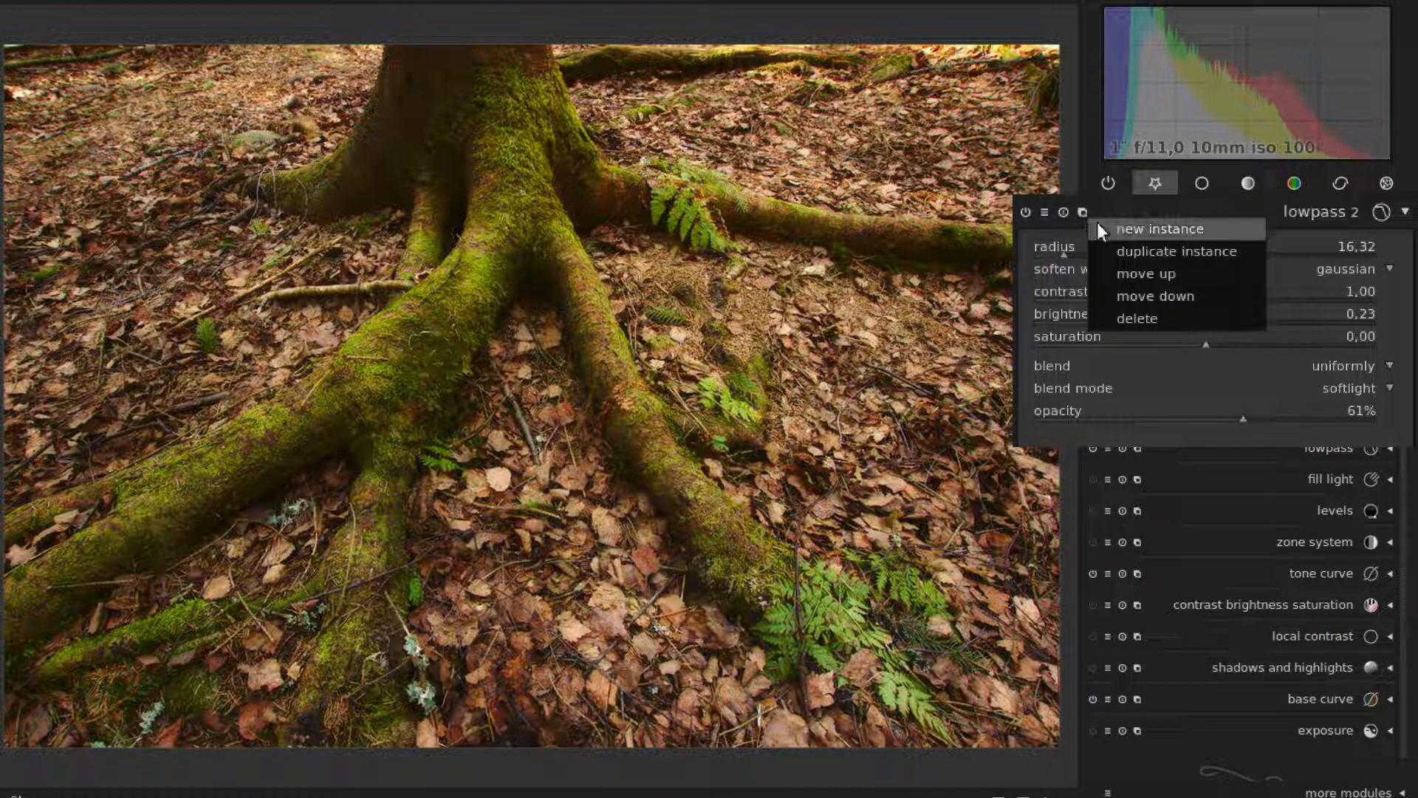
pyautogui.click(1158, 250)
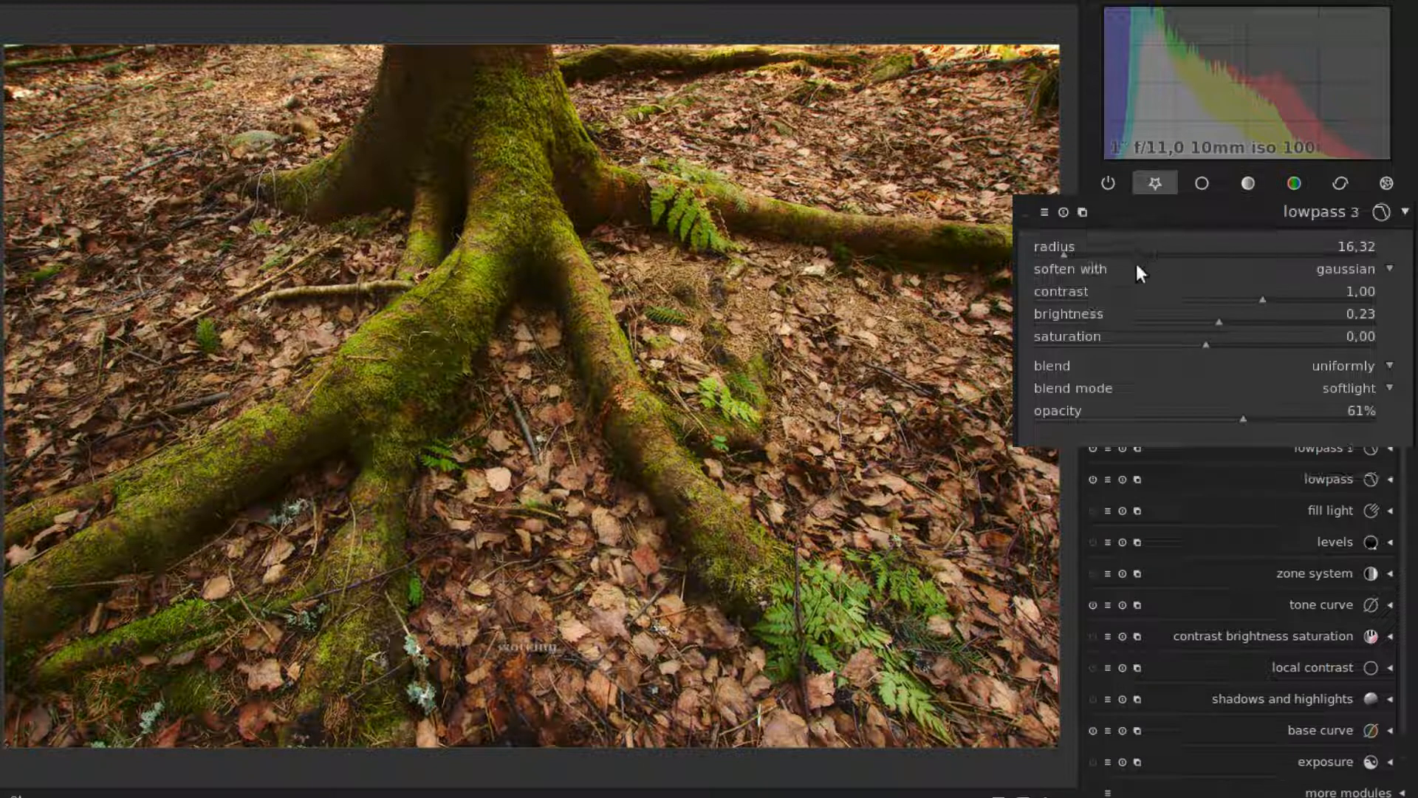
pyautogui.moveTo(1058, 255); pyautogui.dragTo(1049, 258)
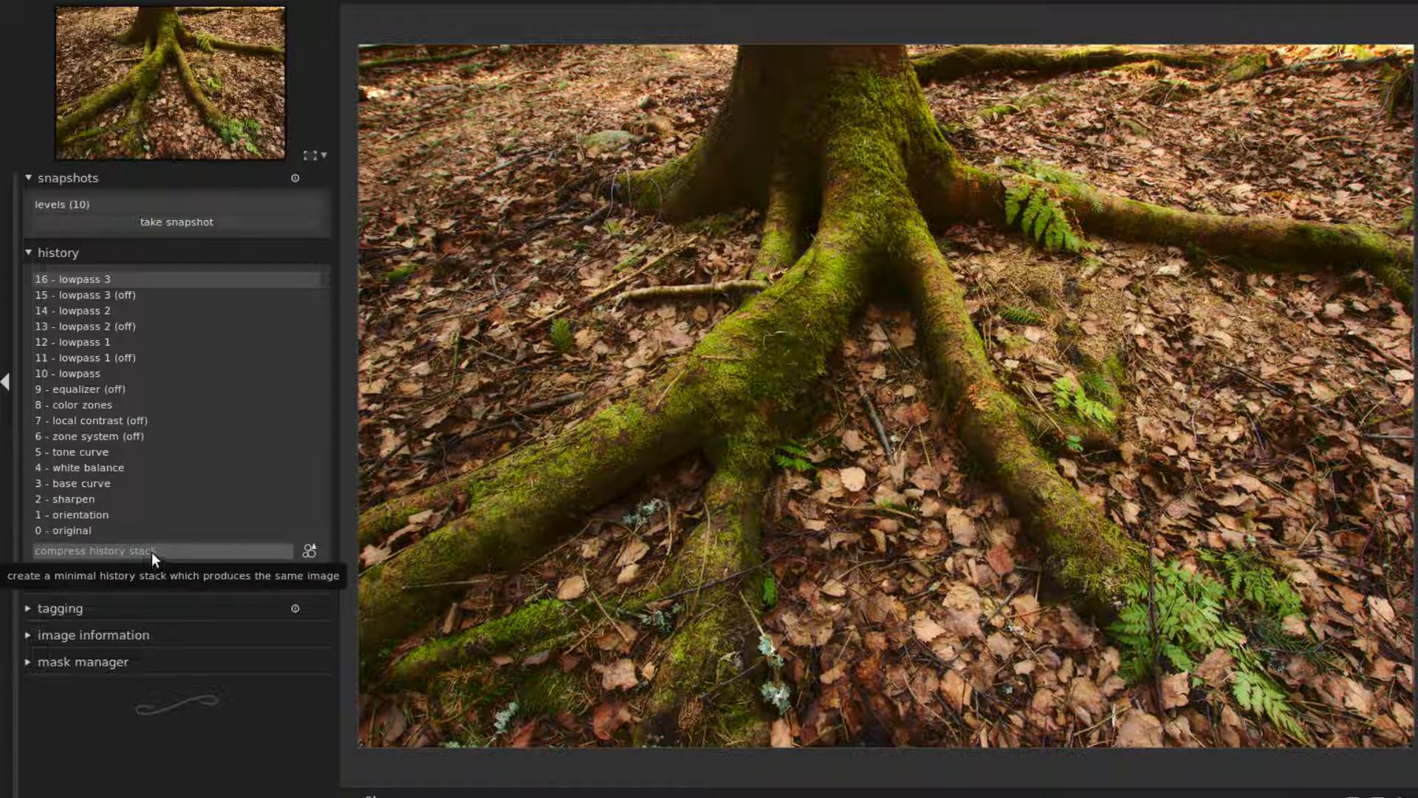
# - Compress the history stack and compare the color zones state with the latest lowpass 3 state
pyautogui.click(152, 551)
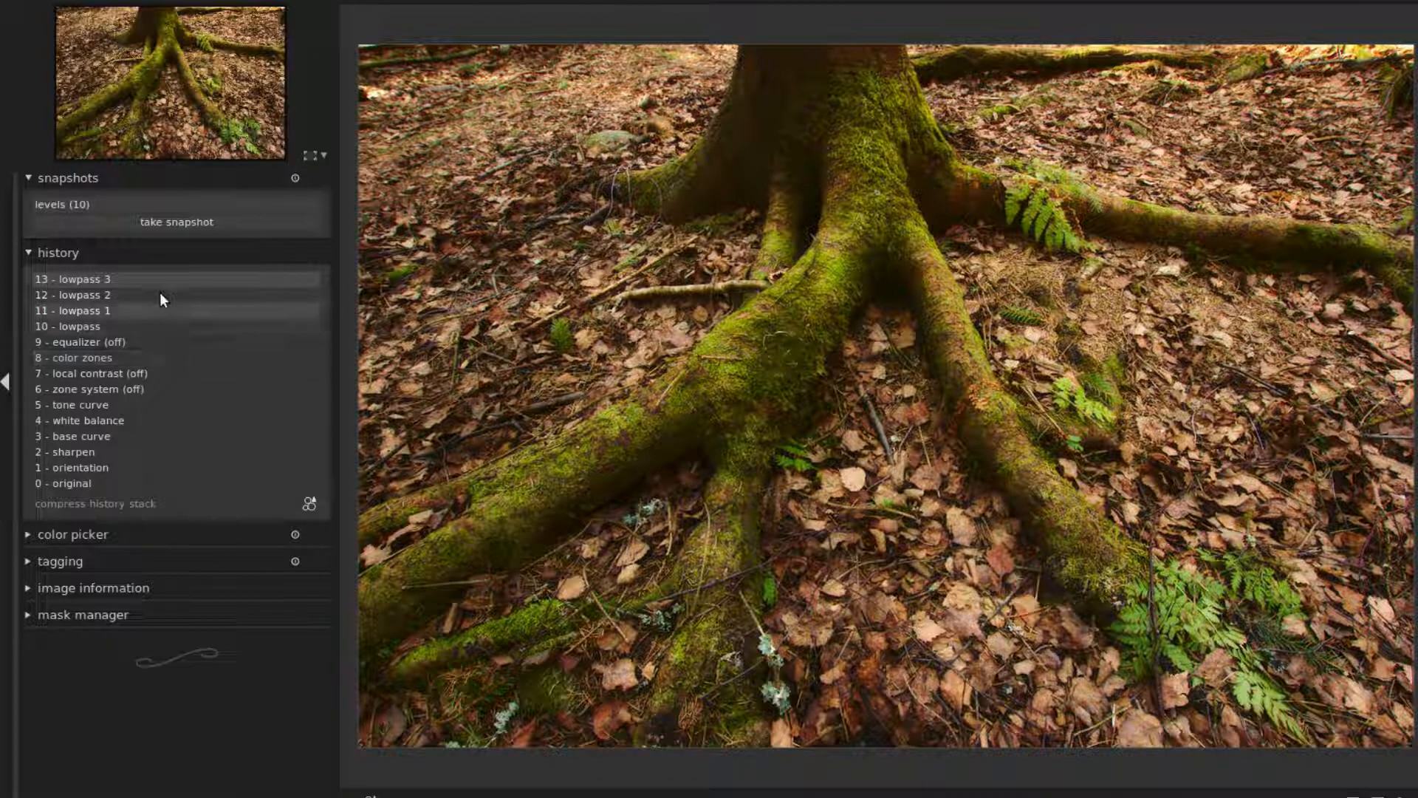
pyautogui.click(92, 356)
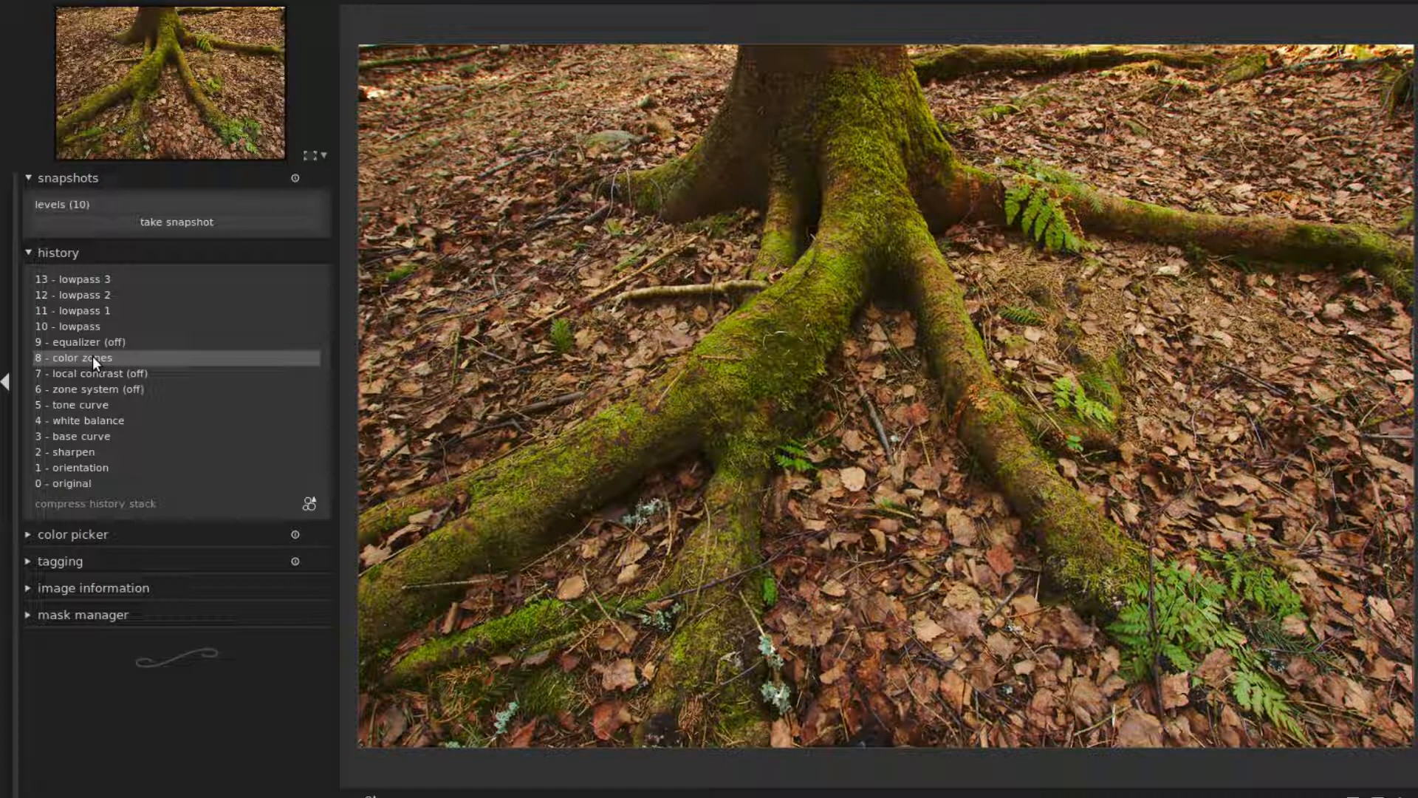
pyautogui.click(92, 279)
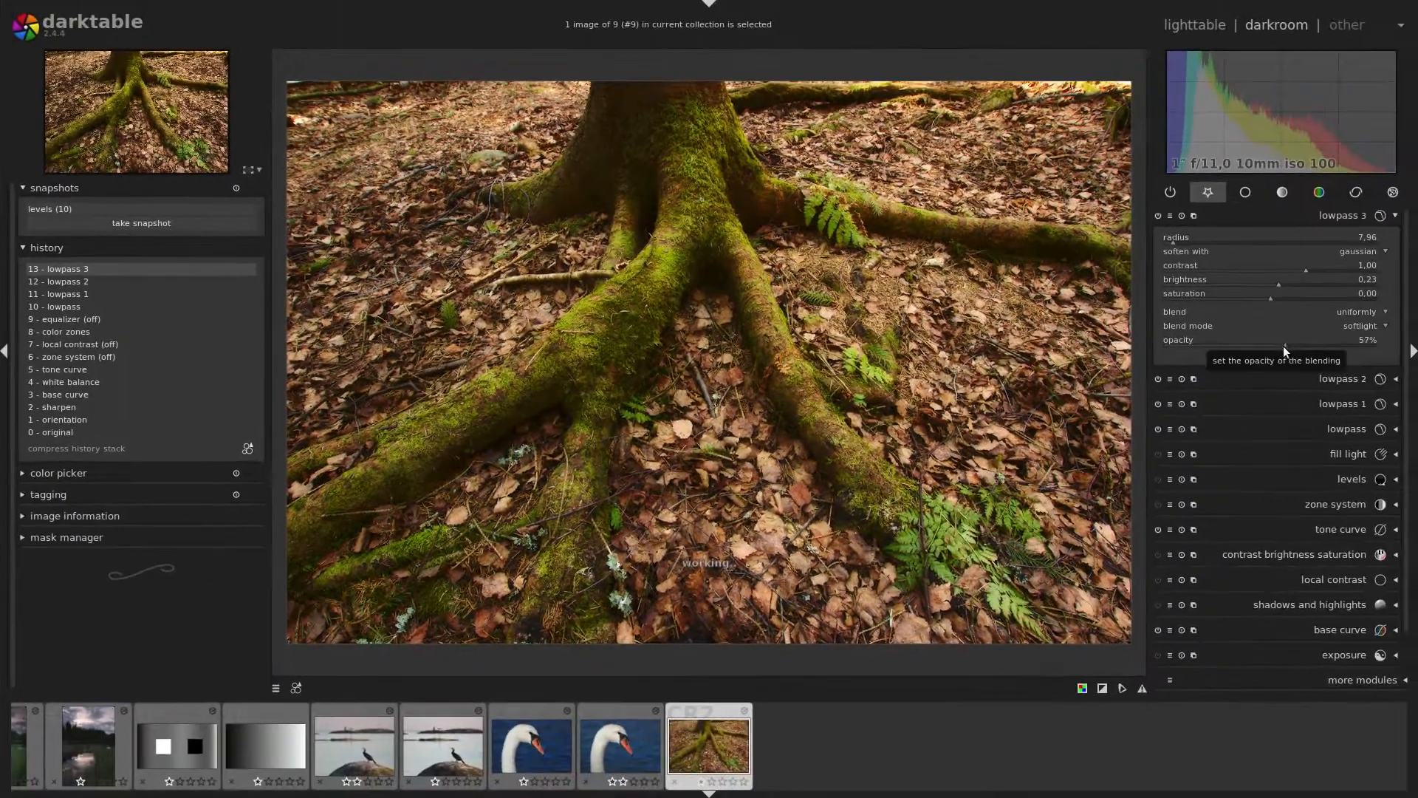
# - Lower the blend opacity of all four lowpass instances, with lowpass 2 at 51% and the original lowpass at 52%
pyautogui.moveTo(1283, 345); pyautogui.dragTo(1275, 375)
pyautogui.click(1293, 377)
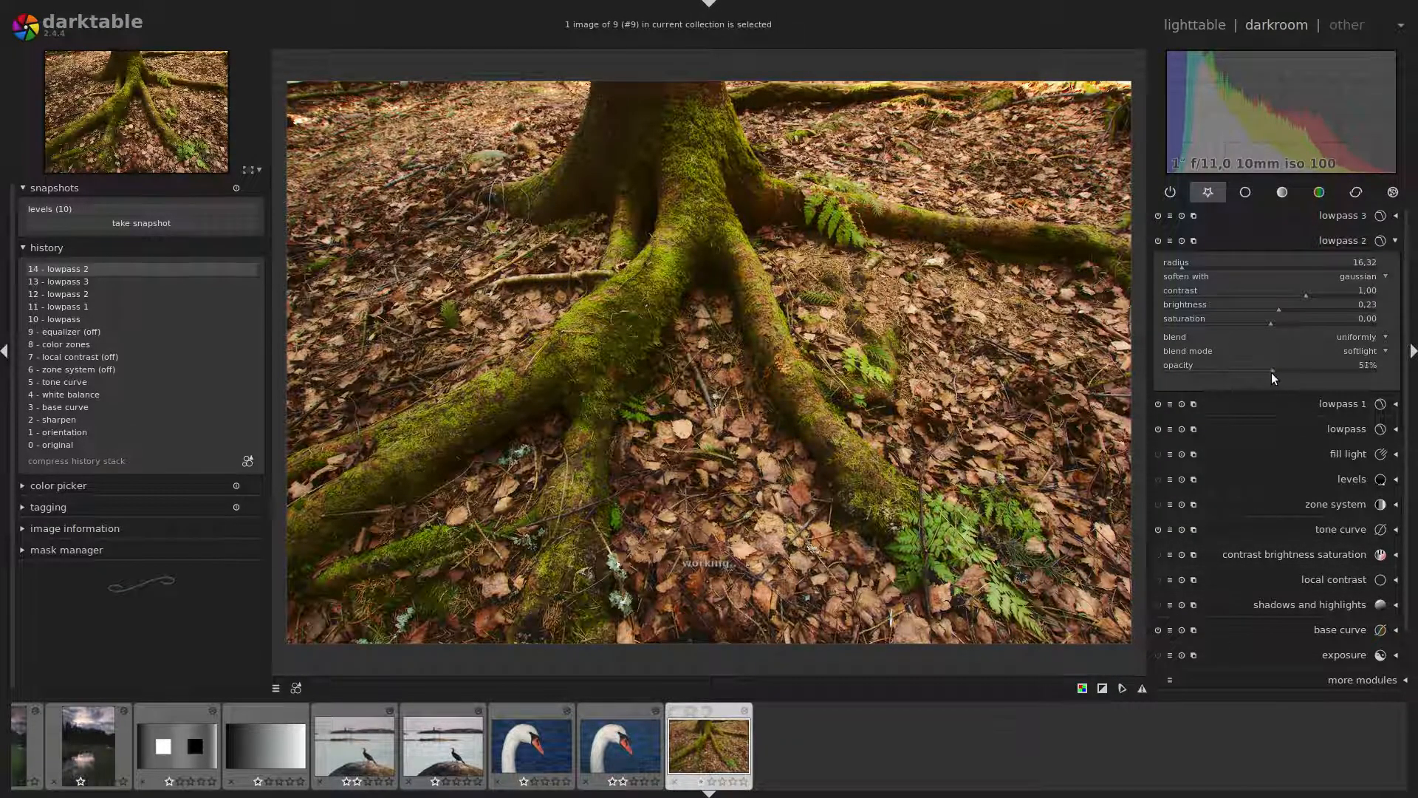
pyautogui.click(1295, 402)
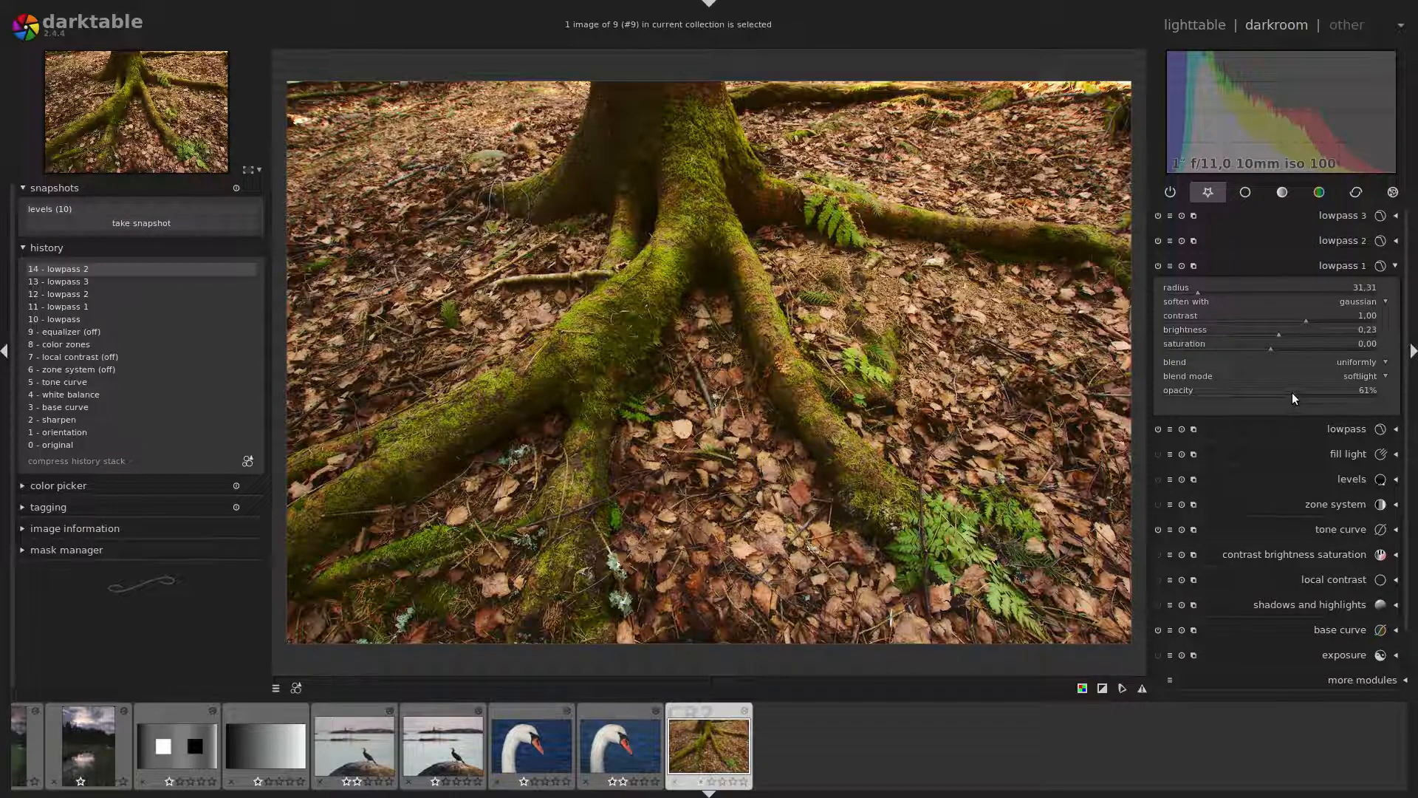
pyautogui.click(1285, 429)
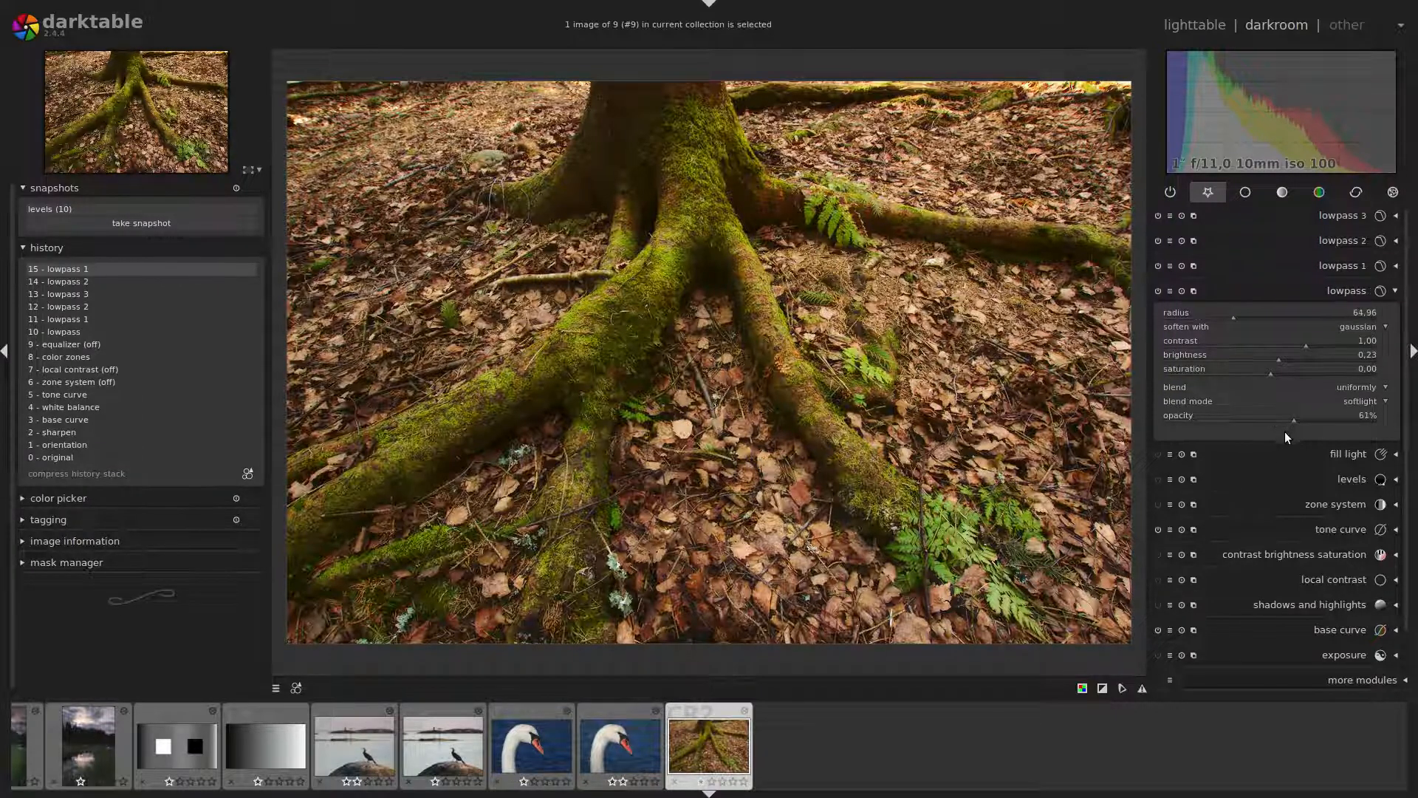
pyautogui.moveTo(1293, 420); pyautogui.dragTo(1275, 421)
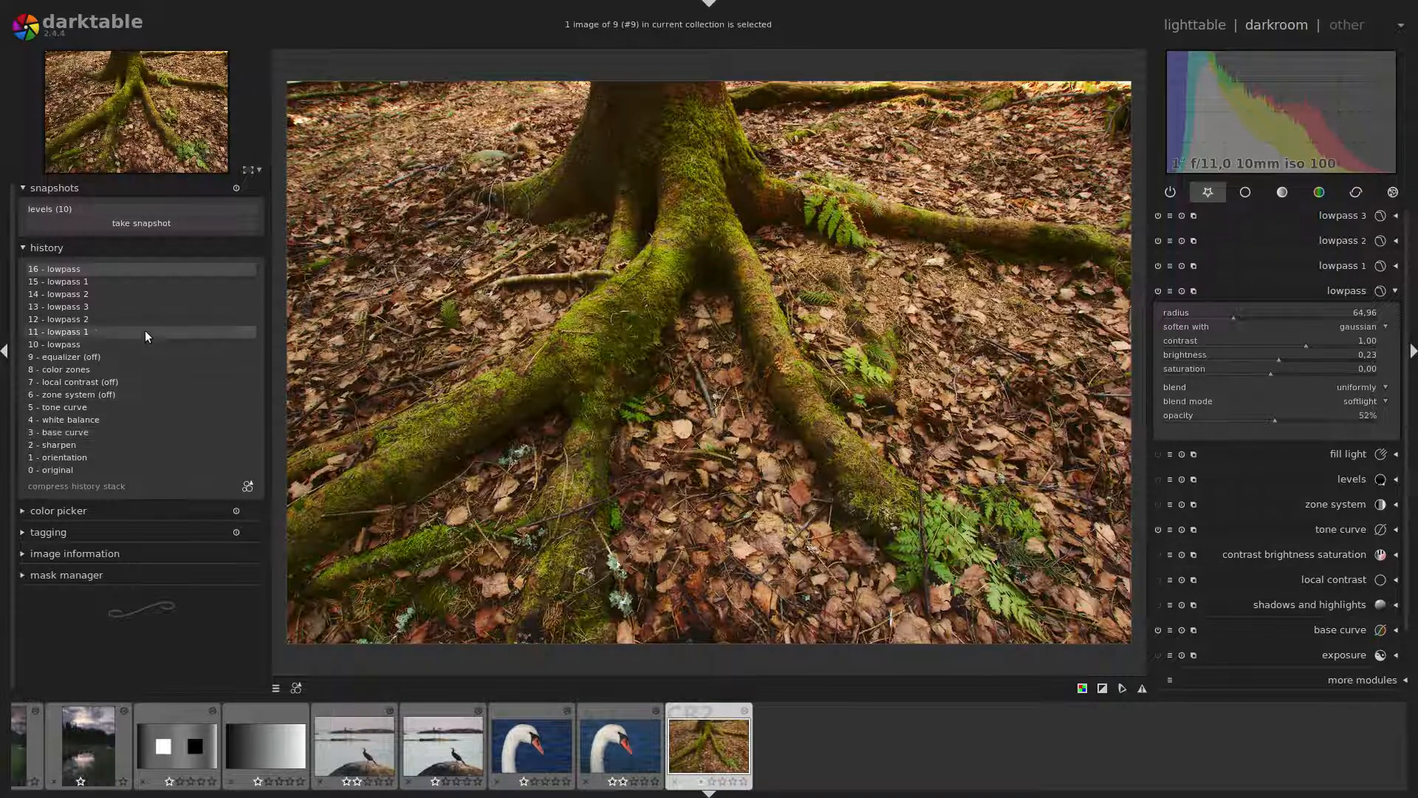
# - Compare the latest lowpass history state with the color zones state and the first lowpass state
pyautogui.click(83, 373)
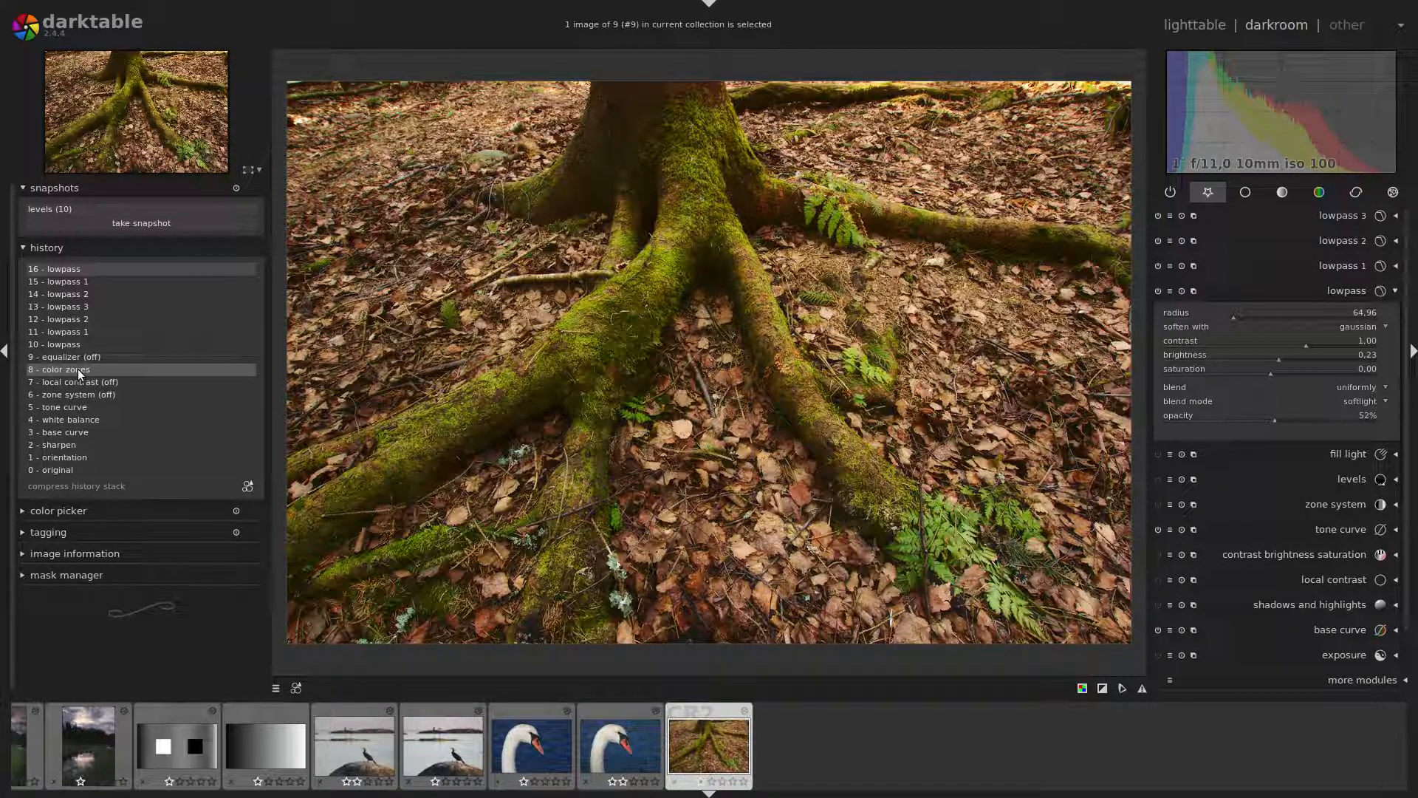
pyautogui.click(67, 270)
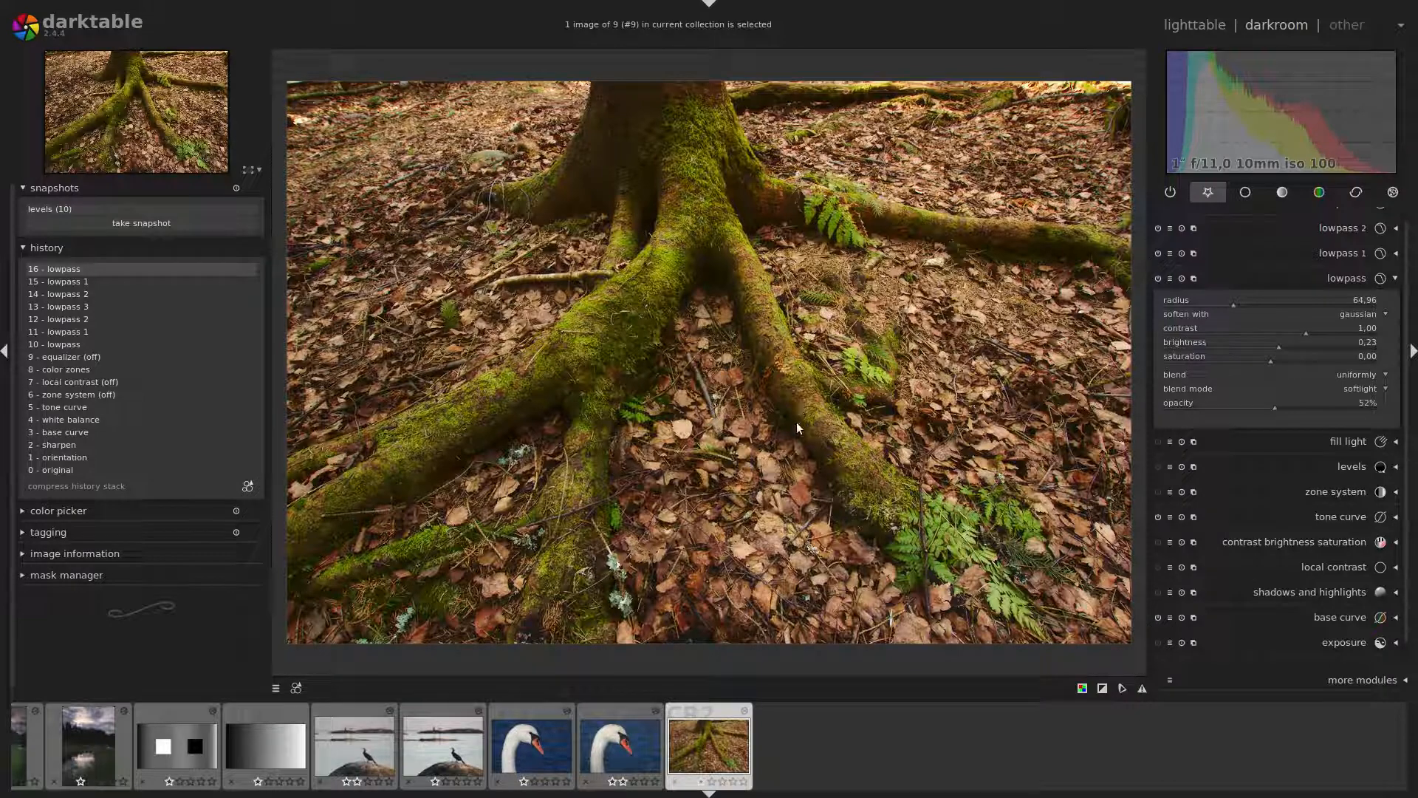
pyautogui.click(64, 344)
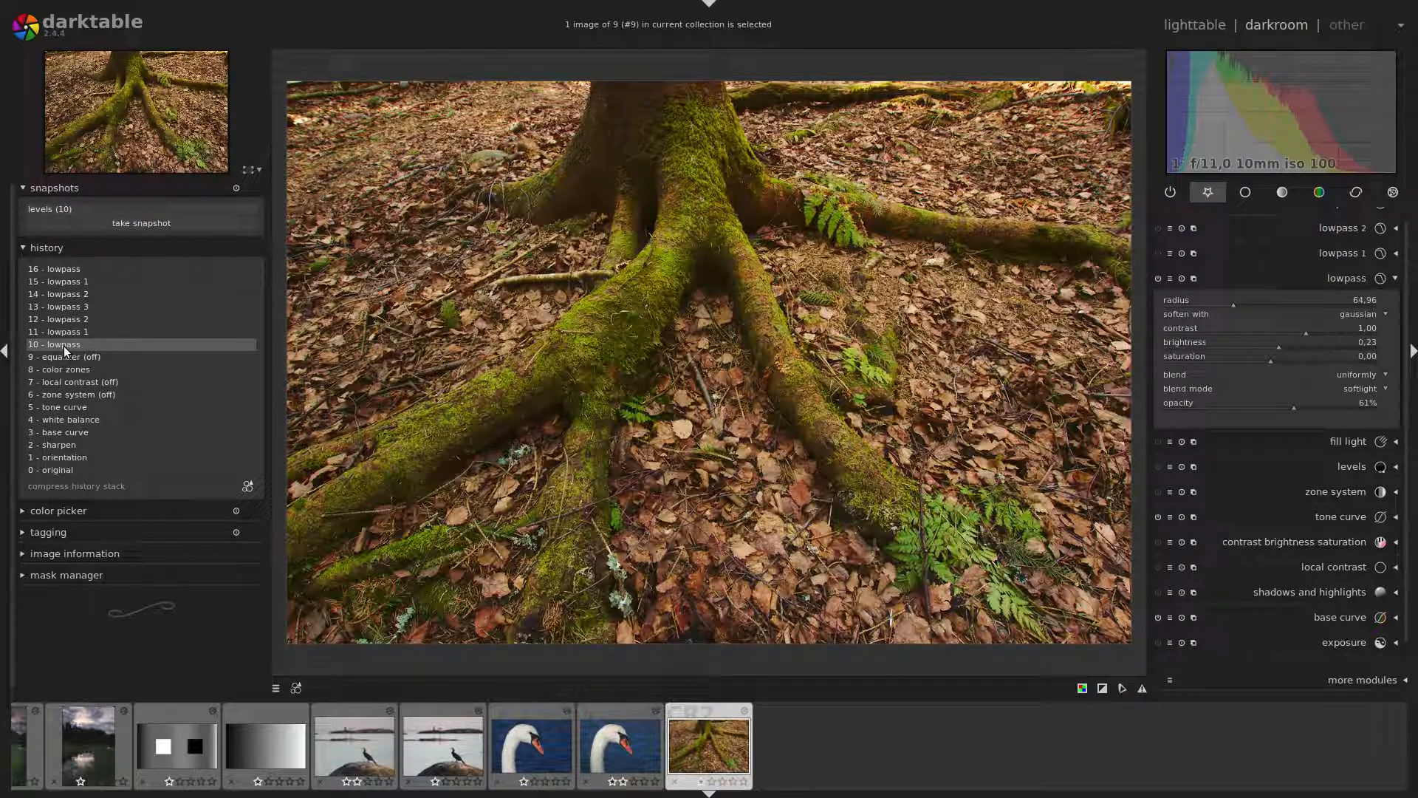
pyautogui.click(77, 269)
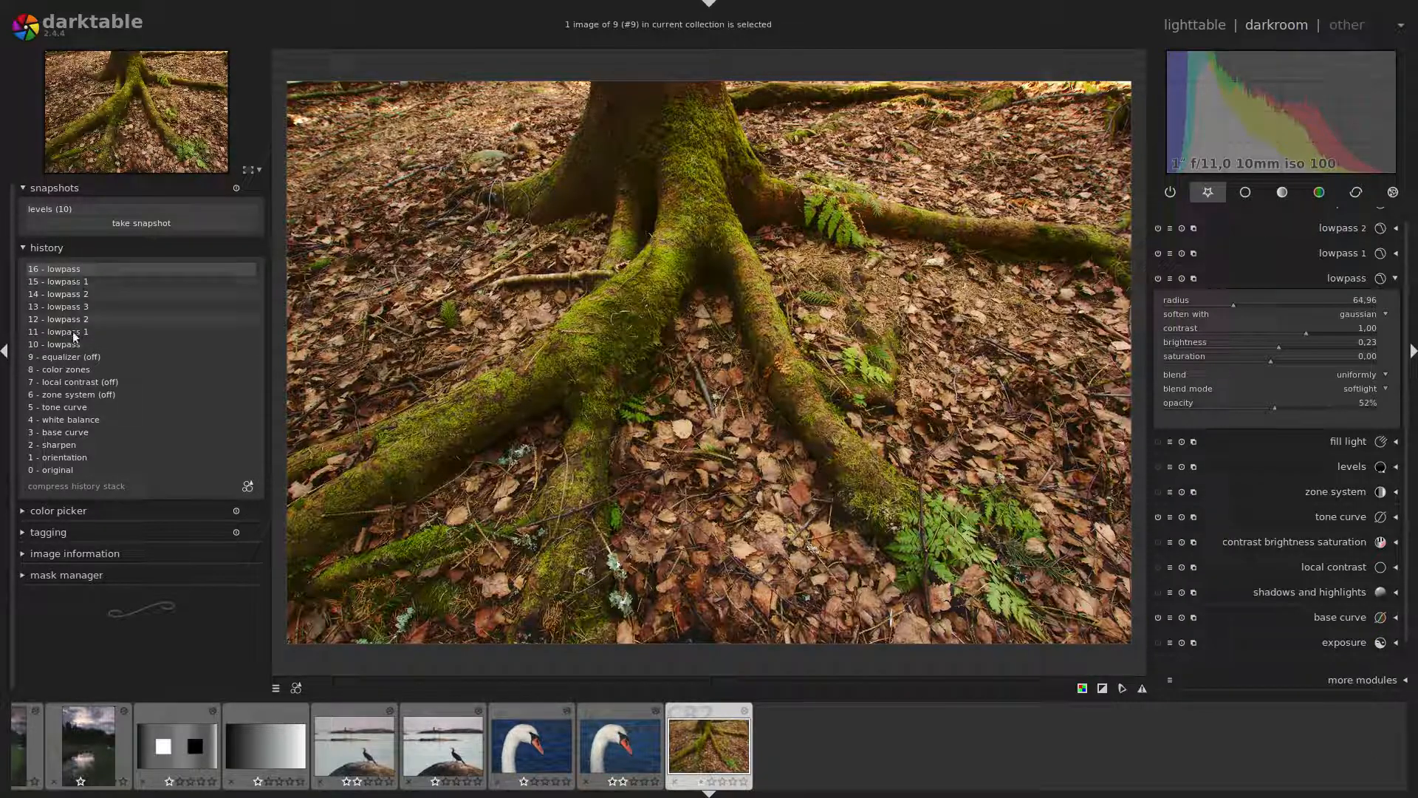
# - Take a snapshot of the photo at the color zones history state and return to the latest lowpass state
pyautogui.click(66, 370)
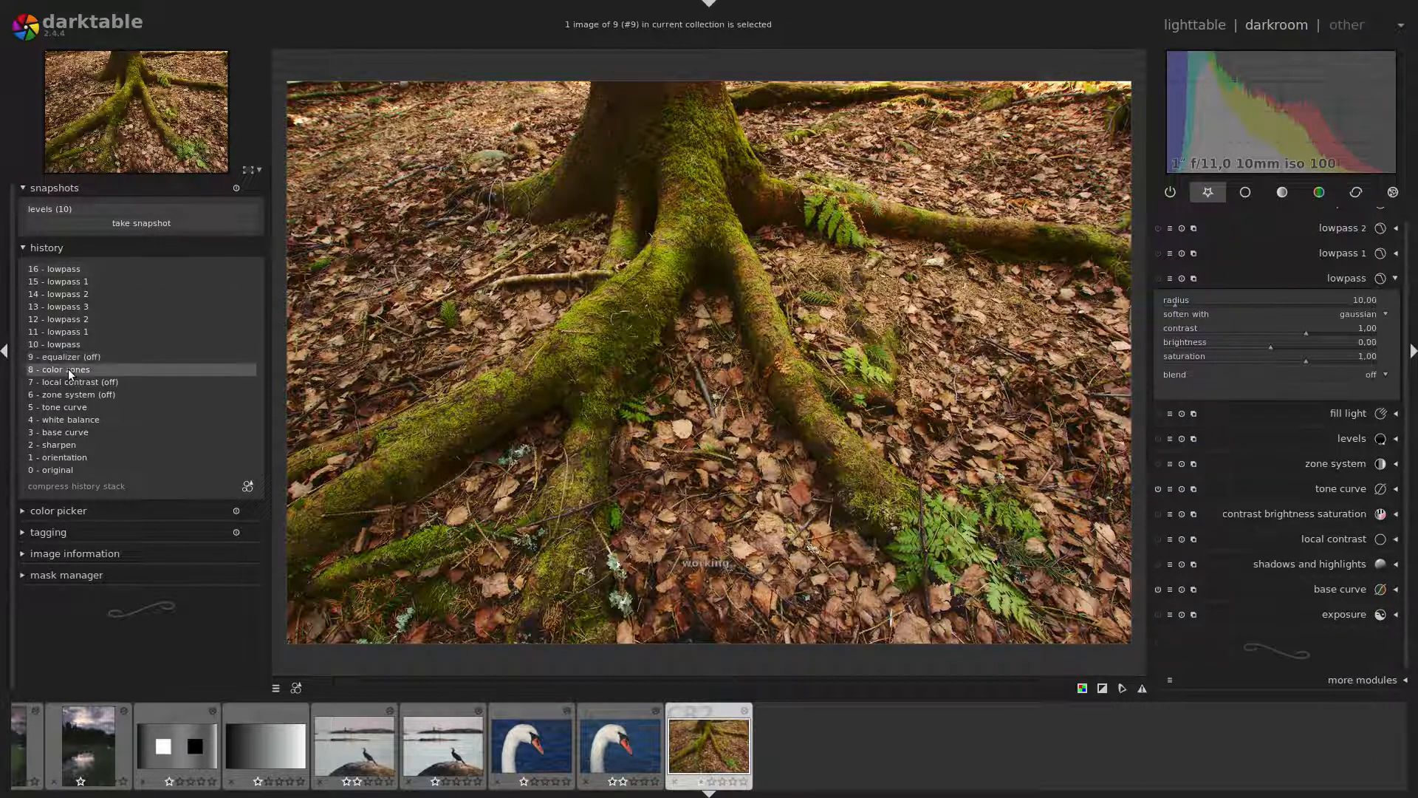
pyautogui.click(149, 223)
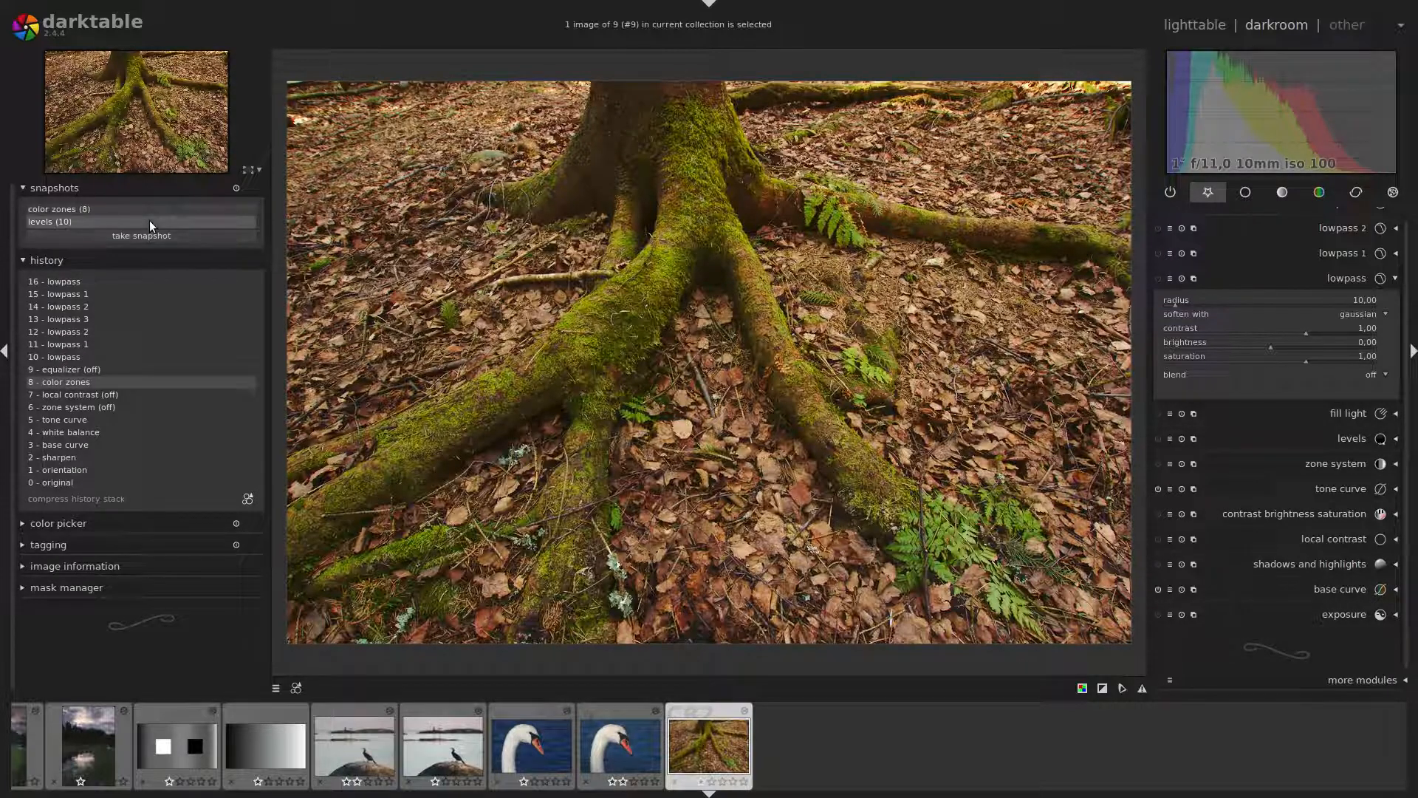
pyautogui.click(62, 281)
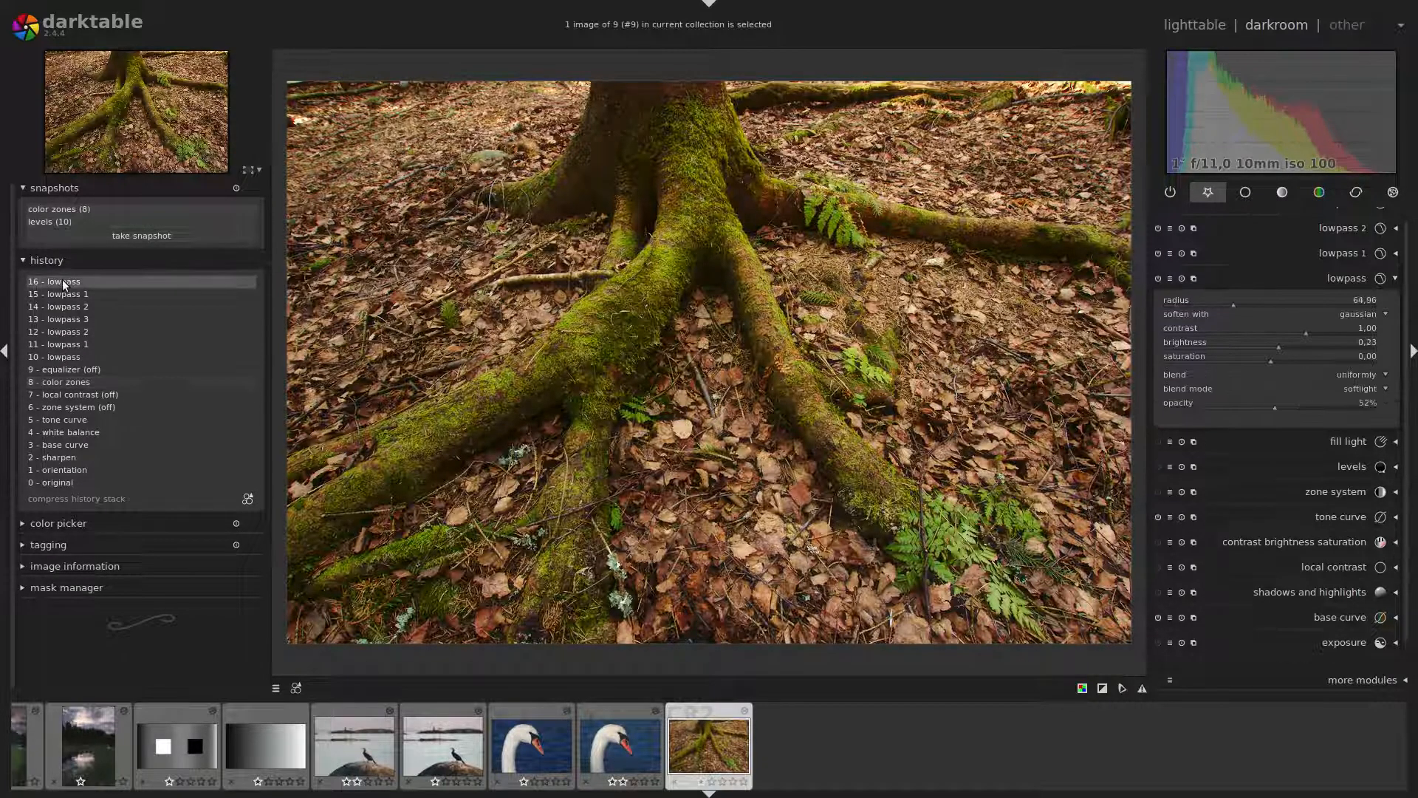
# - Compare the edited photo with the color zones snapshot by moving the split line across the image, and turn the snapshot off
pyautogui.click(112, 208)
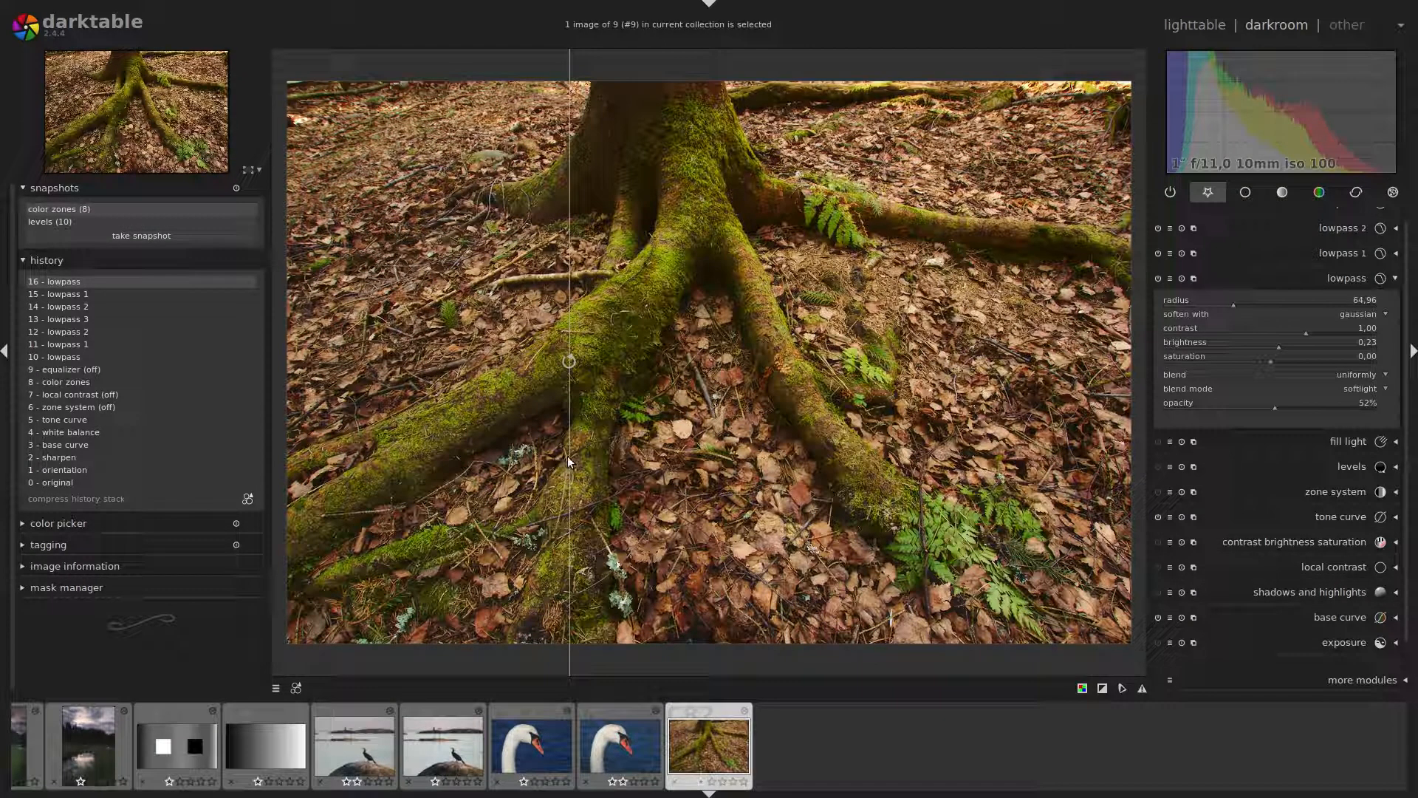
pyautogui.moveTo(568, 458); pyautogui.dragTo(329, 497)
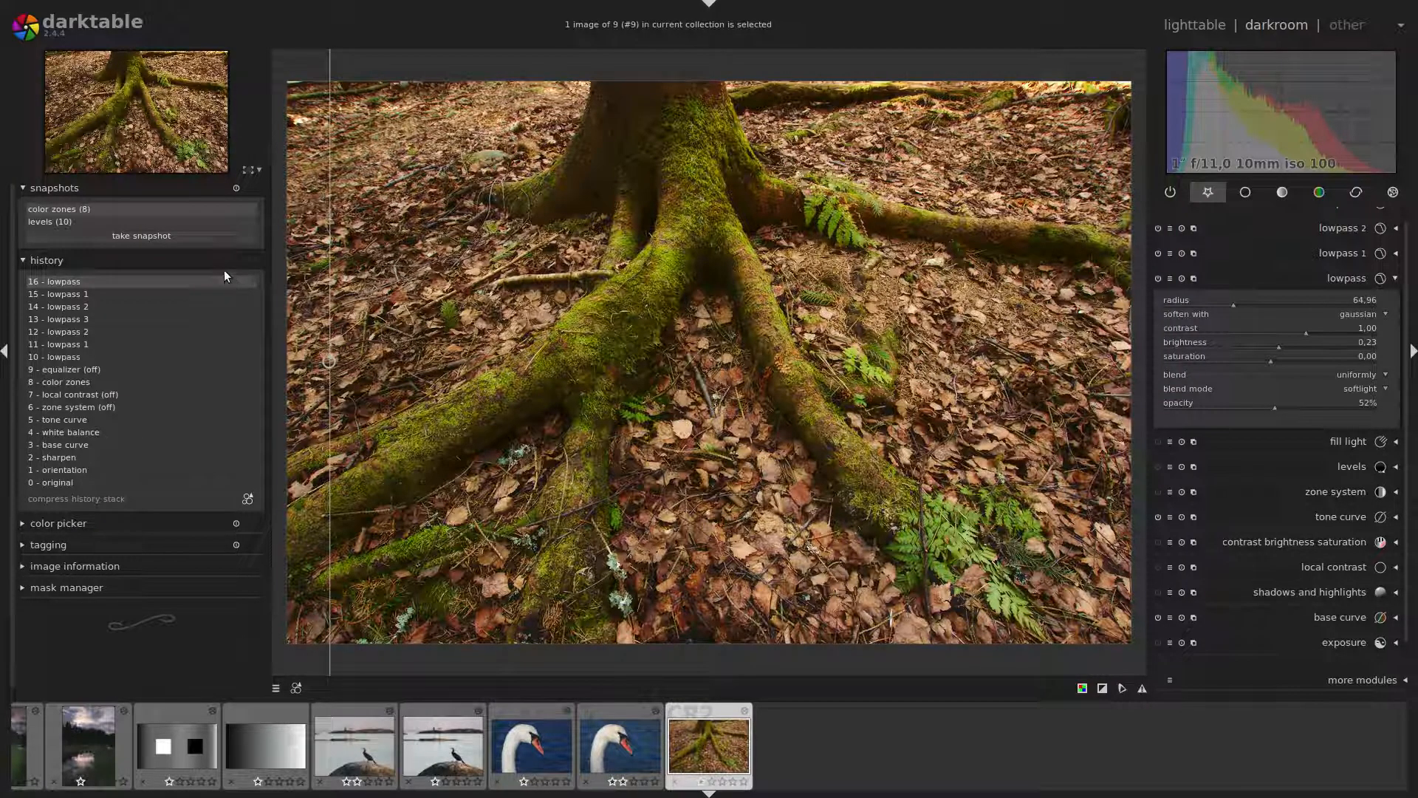
pyautogui.click(221, 211)
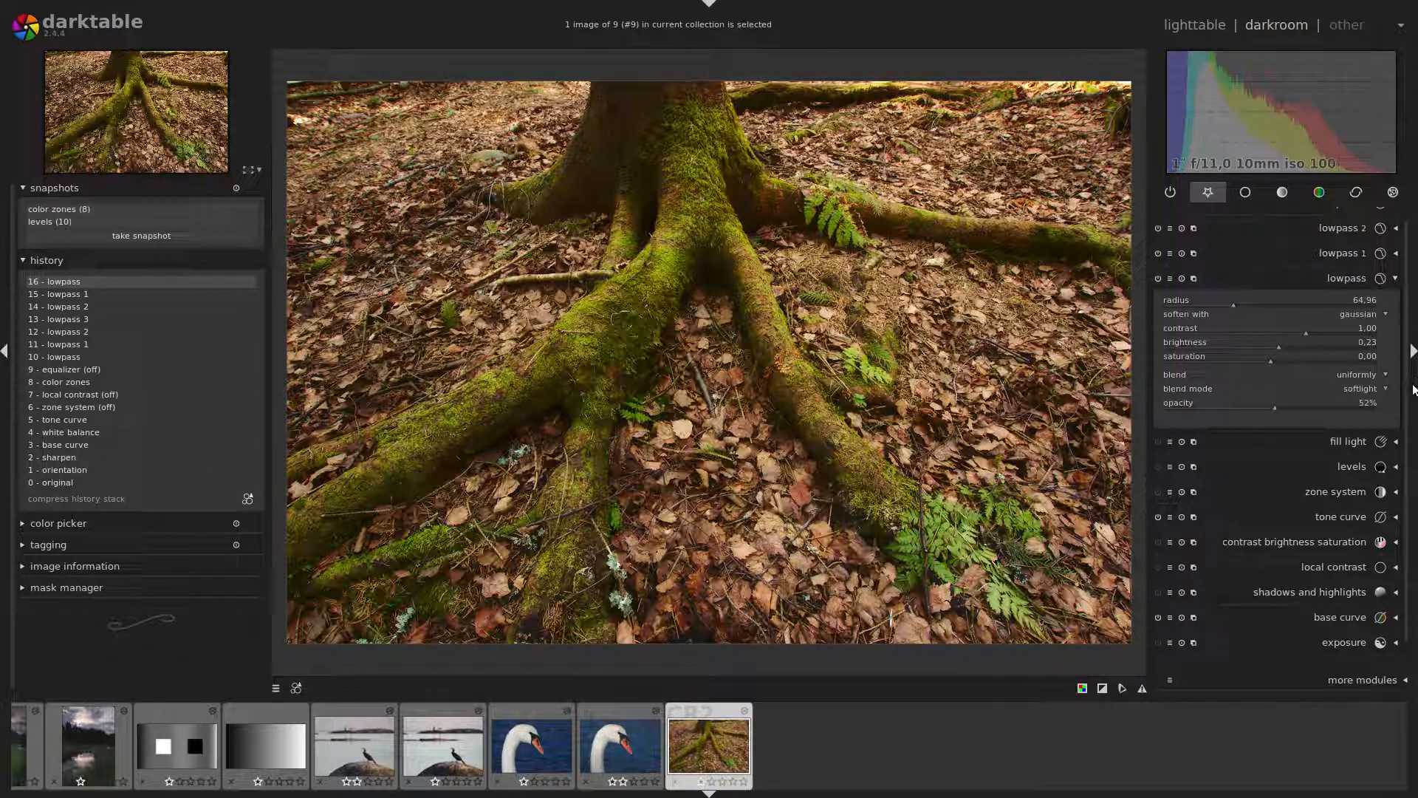
# - Open the equalizer, try raising and lowering the coarsest luma node, and return the curve to flat
pyautogui.scroll(1, 1405, 393)
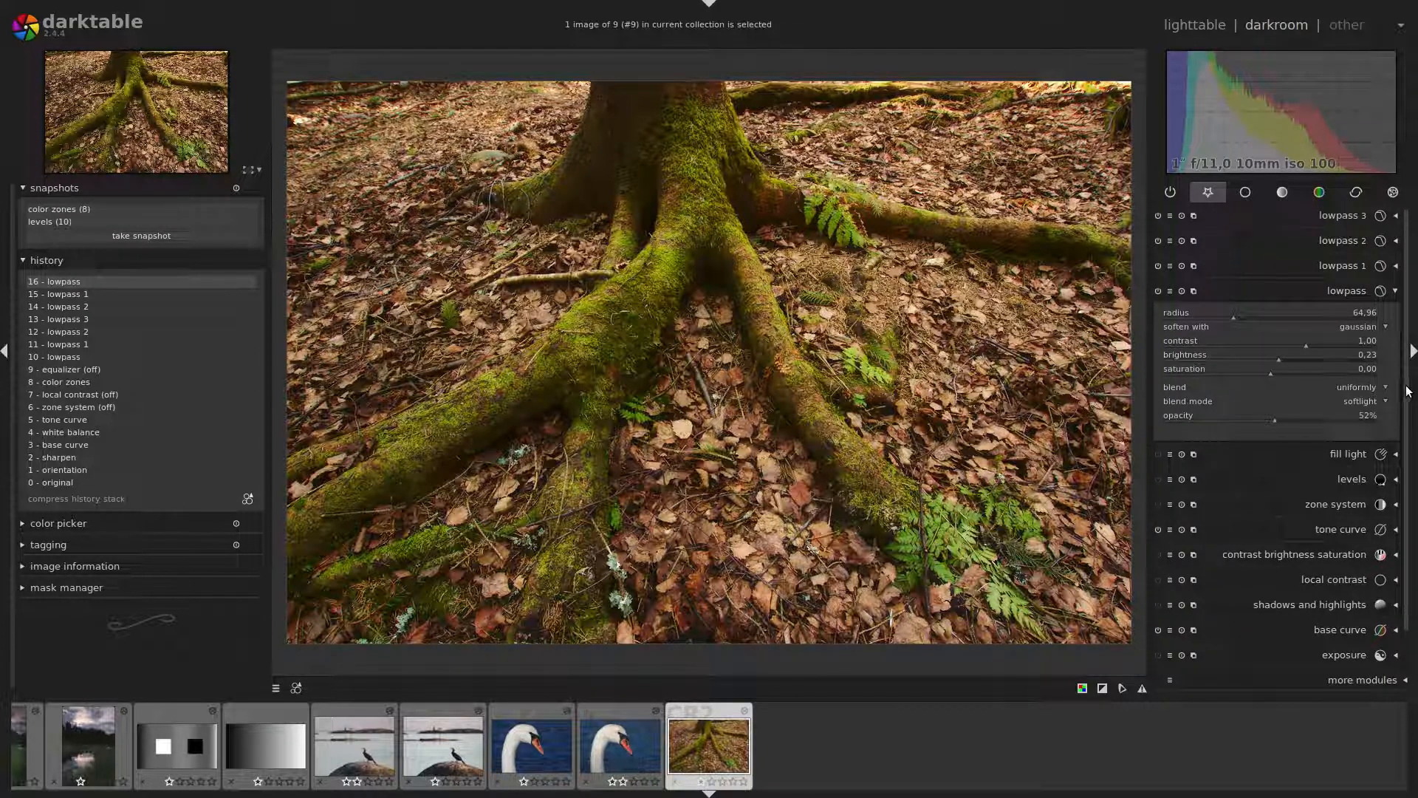
pyautogui.click(1357, 190)
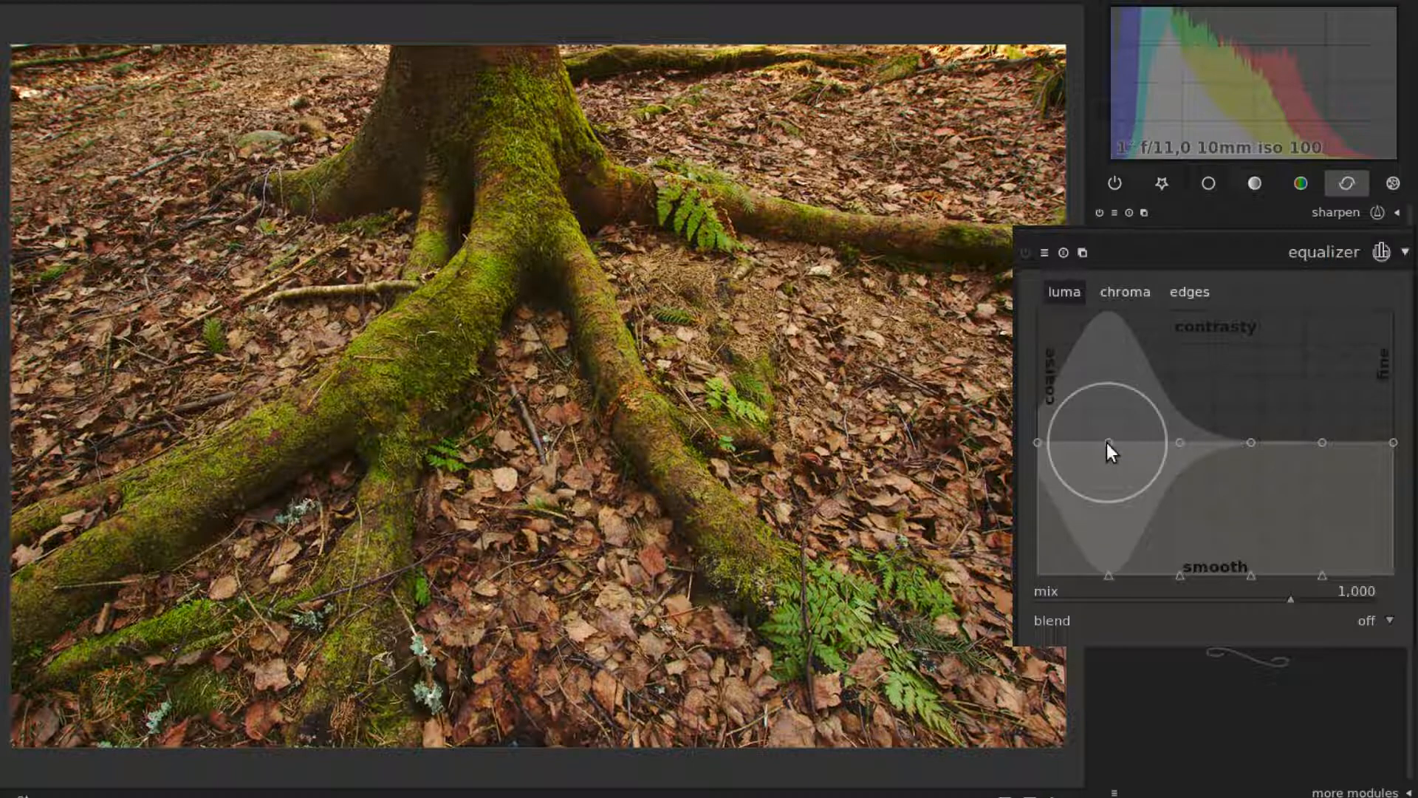
pyautogui.moveTo(1037, 442); pyautogui.dragTo(1040, 356)
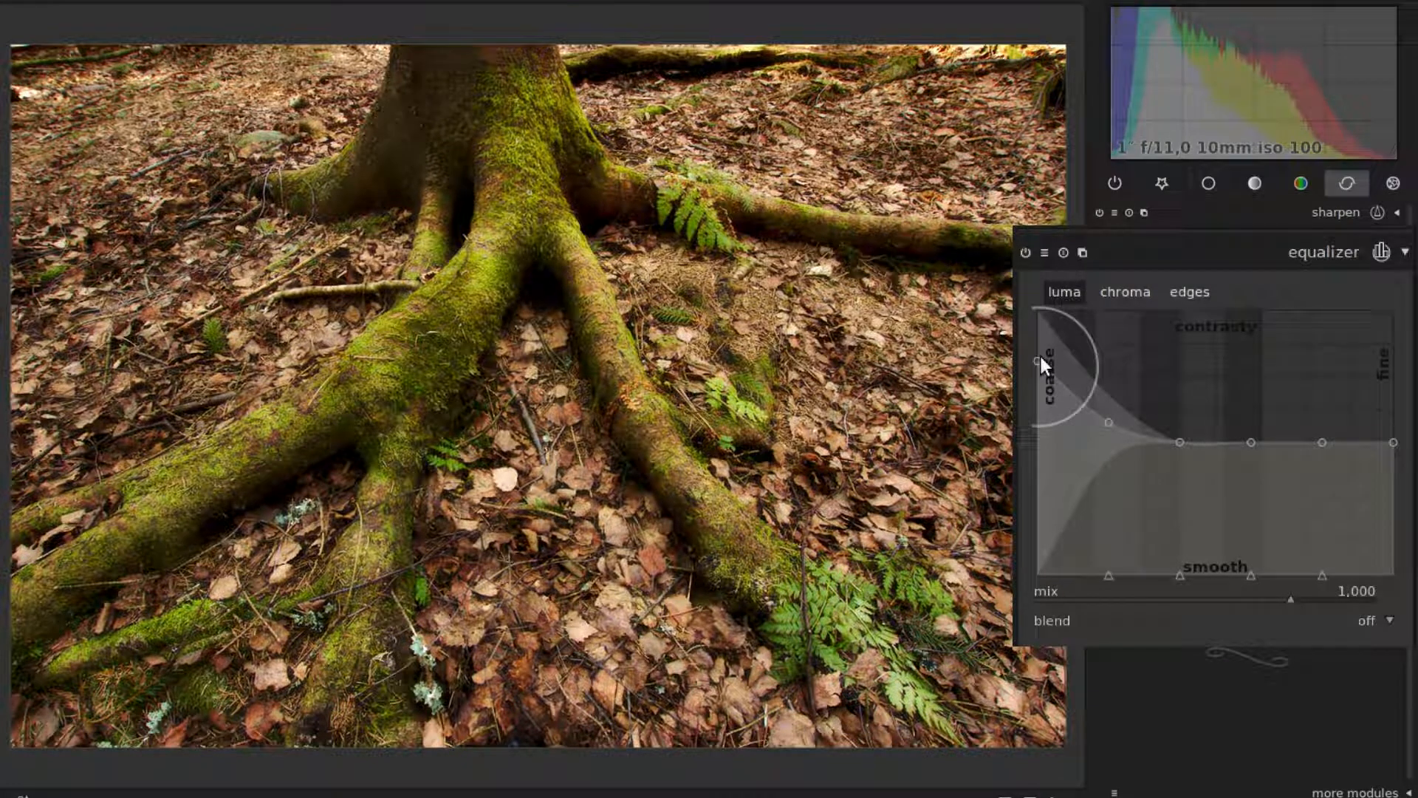
pyautogui.moveTo(1040, 357); pyautogui.dragTo(1041, 499)
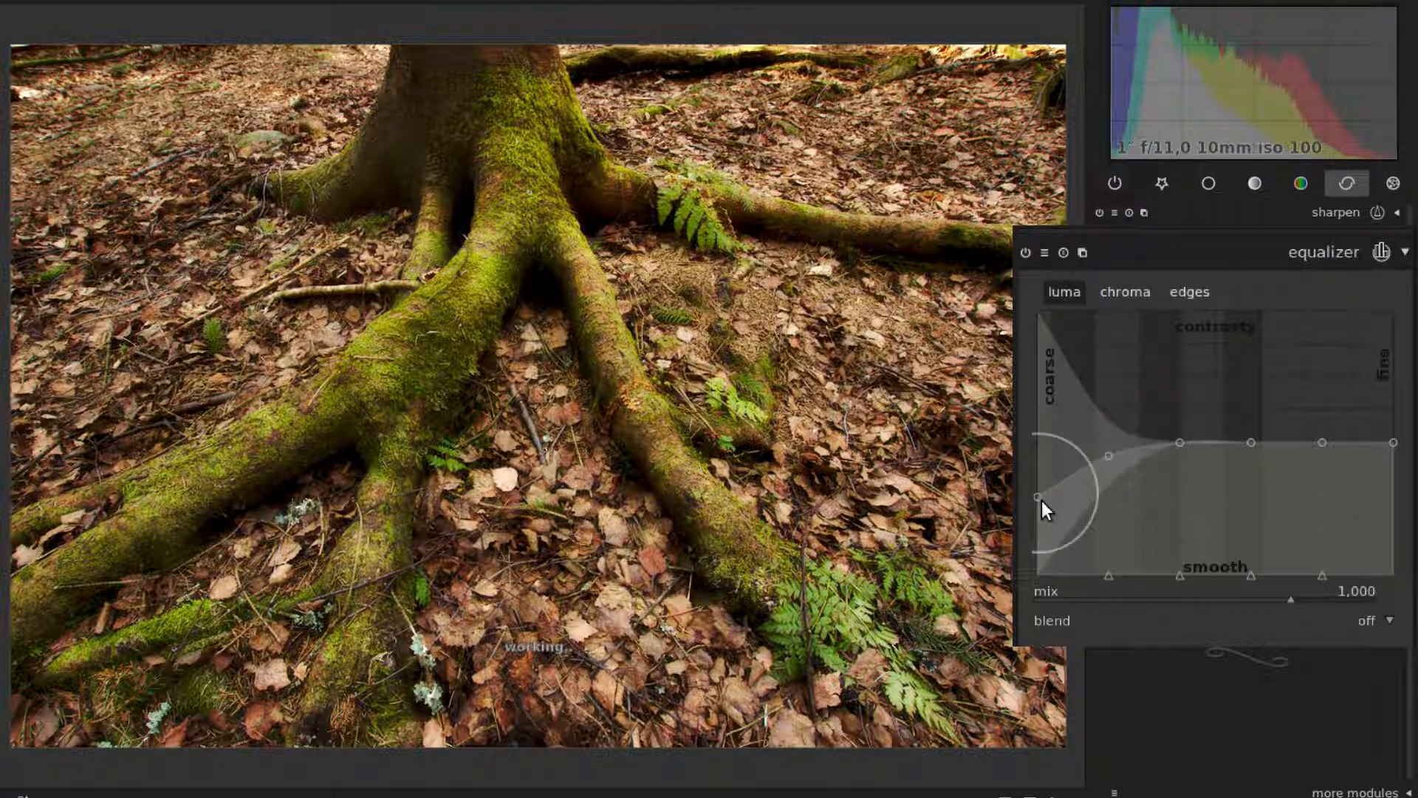
pyautogui.moveTo(1041, 500); pyautogui.dragTo(1049, 361)
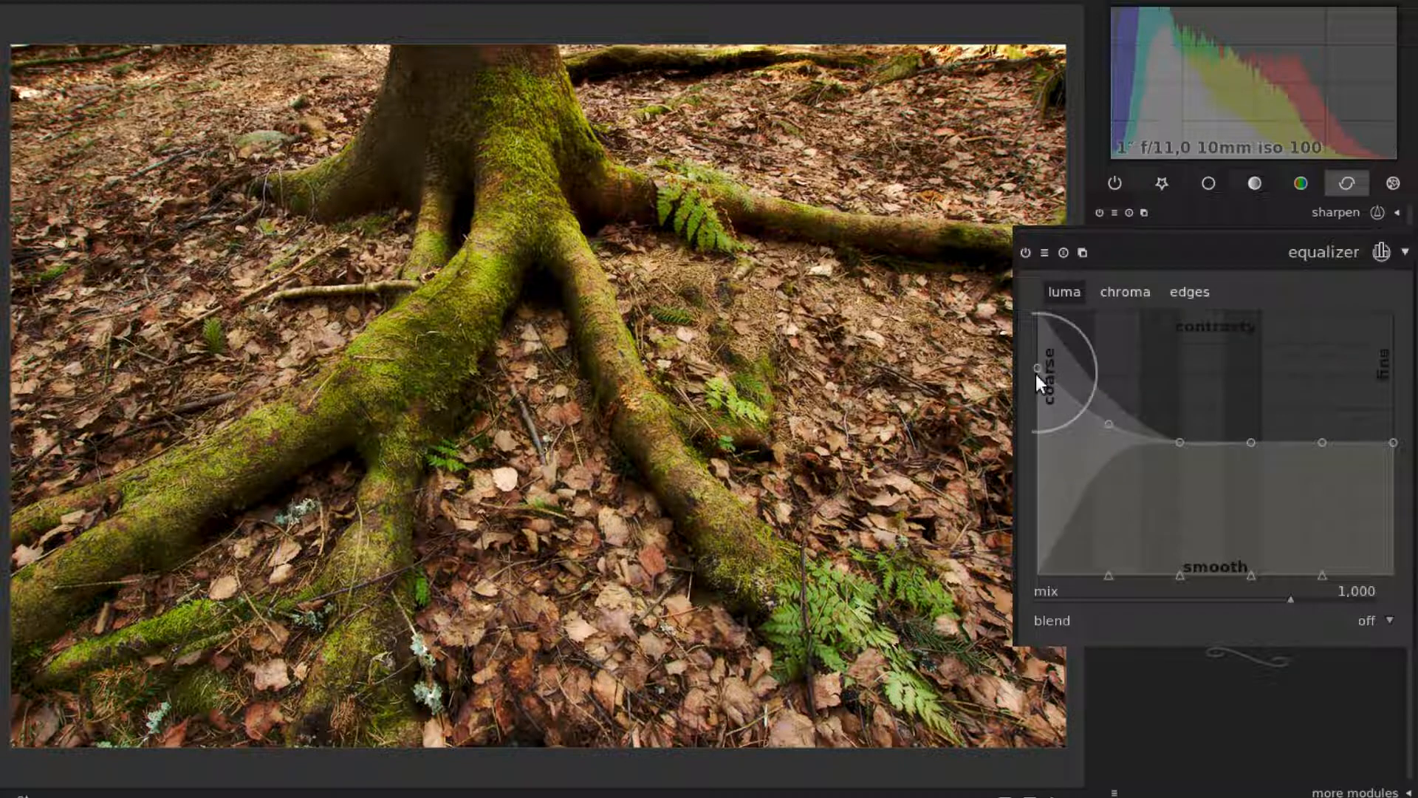
pyautogui.moveTo(1038, 368); pyautogui.dragTo(1118, 441)
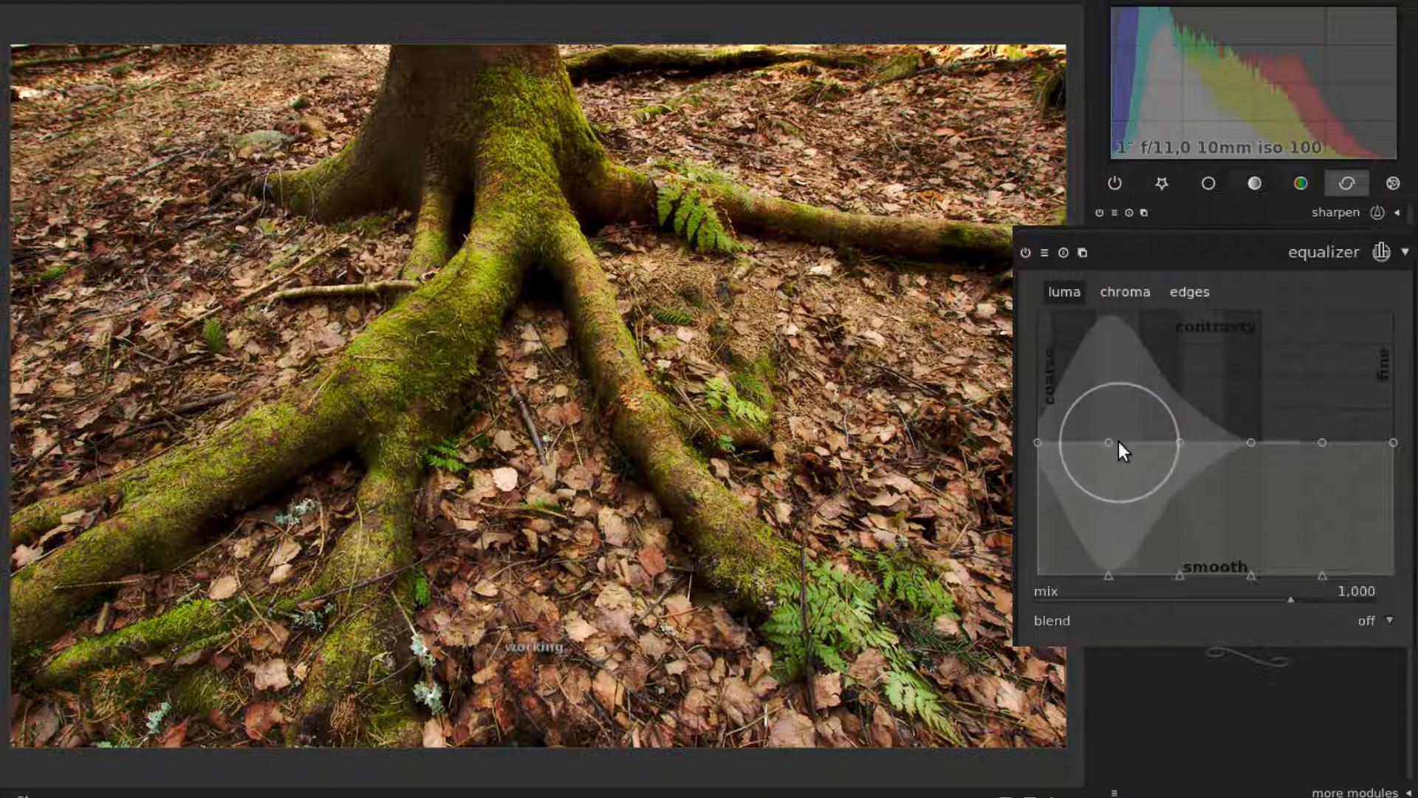
# - Narrow the equalizer's area of influence, try raising the second-coarsest luma node, flatten it, and raise the third node
pyautogui.scroll(-3, 1107, 445)
pyautogui.moveTo(1110, 441); pyautogui.dragTo(1111, 404)
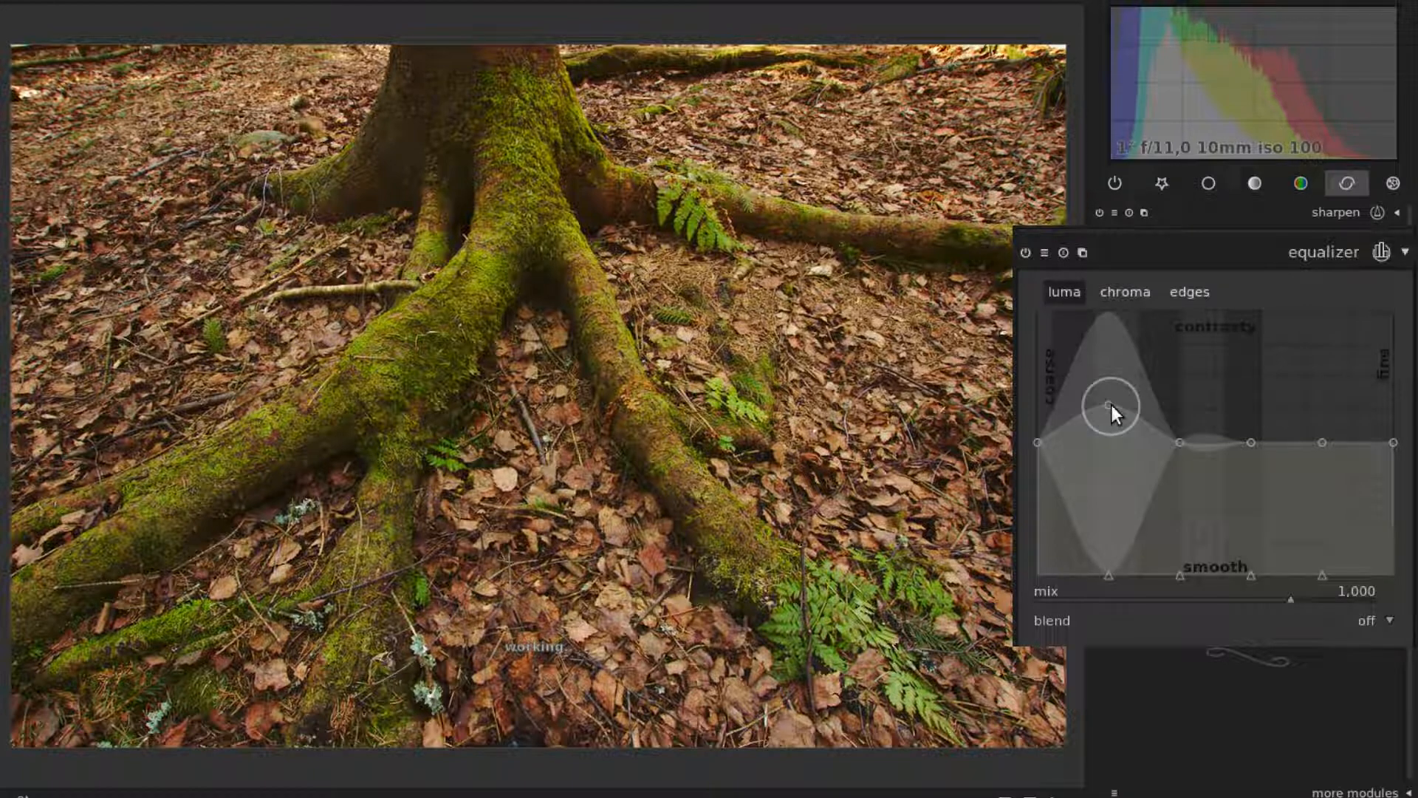
pyautogui.moveTo(1111, 405); pyautogui.dragTo(1112, 436)
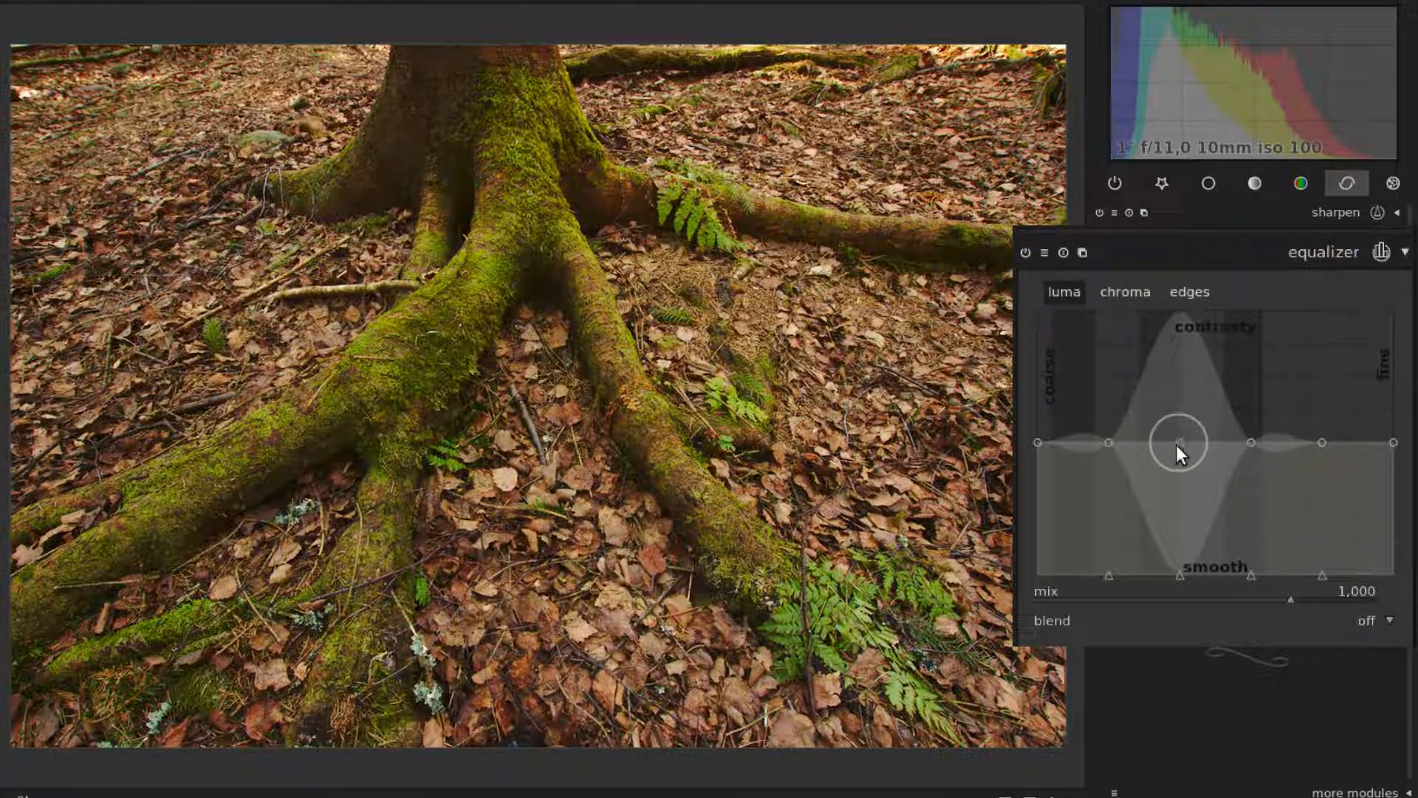
pyautogui.moveTo(1181, 444); pyautogui.dragTo(1177, 374)
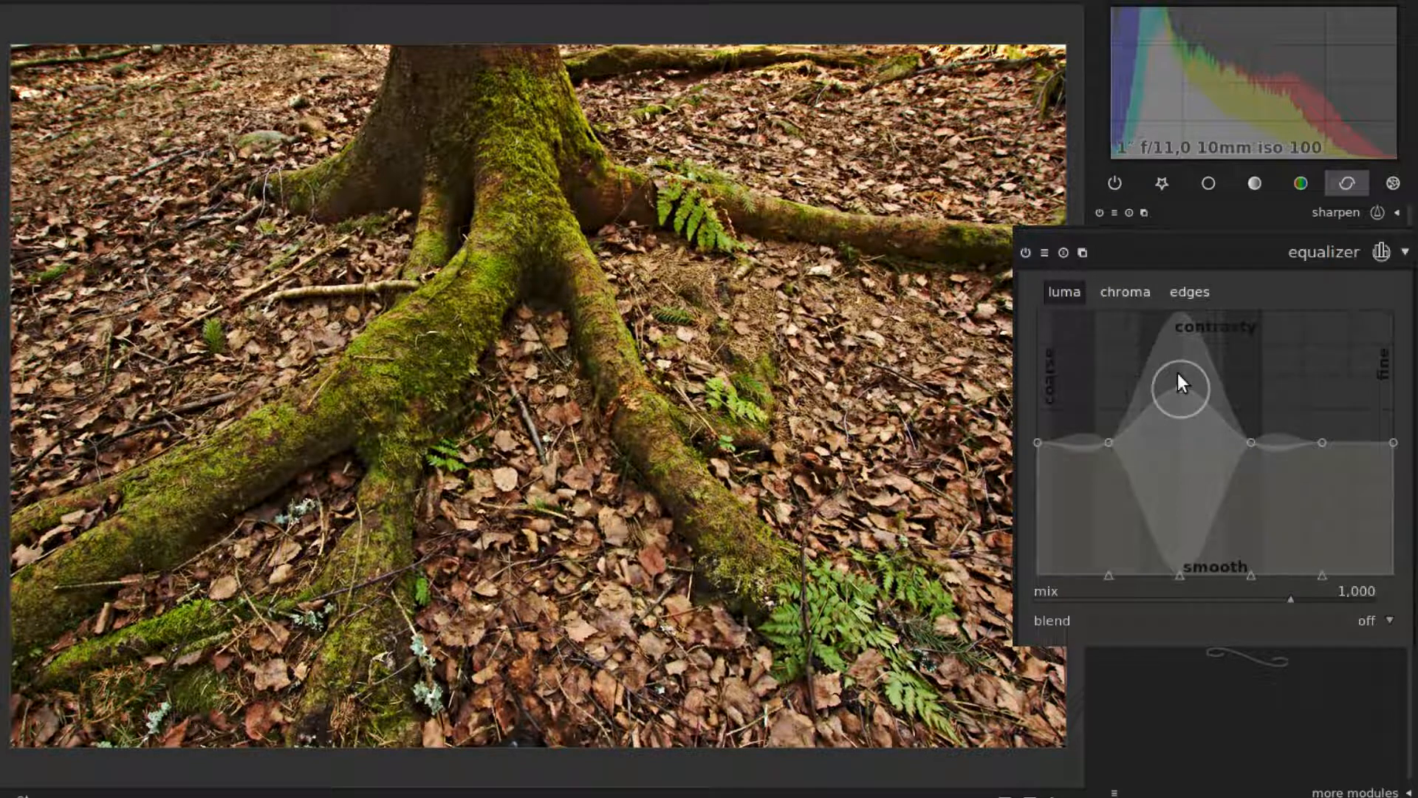
# - Flatten the third luma node of the equalizer, try raising the fourth node, and return it to flat
pyautogui.moveTo(1179, 378); pyautogui.dragTo(1188, 437)
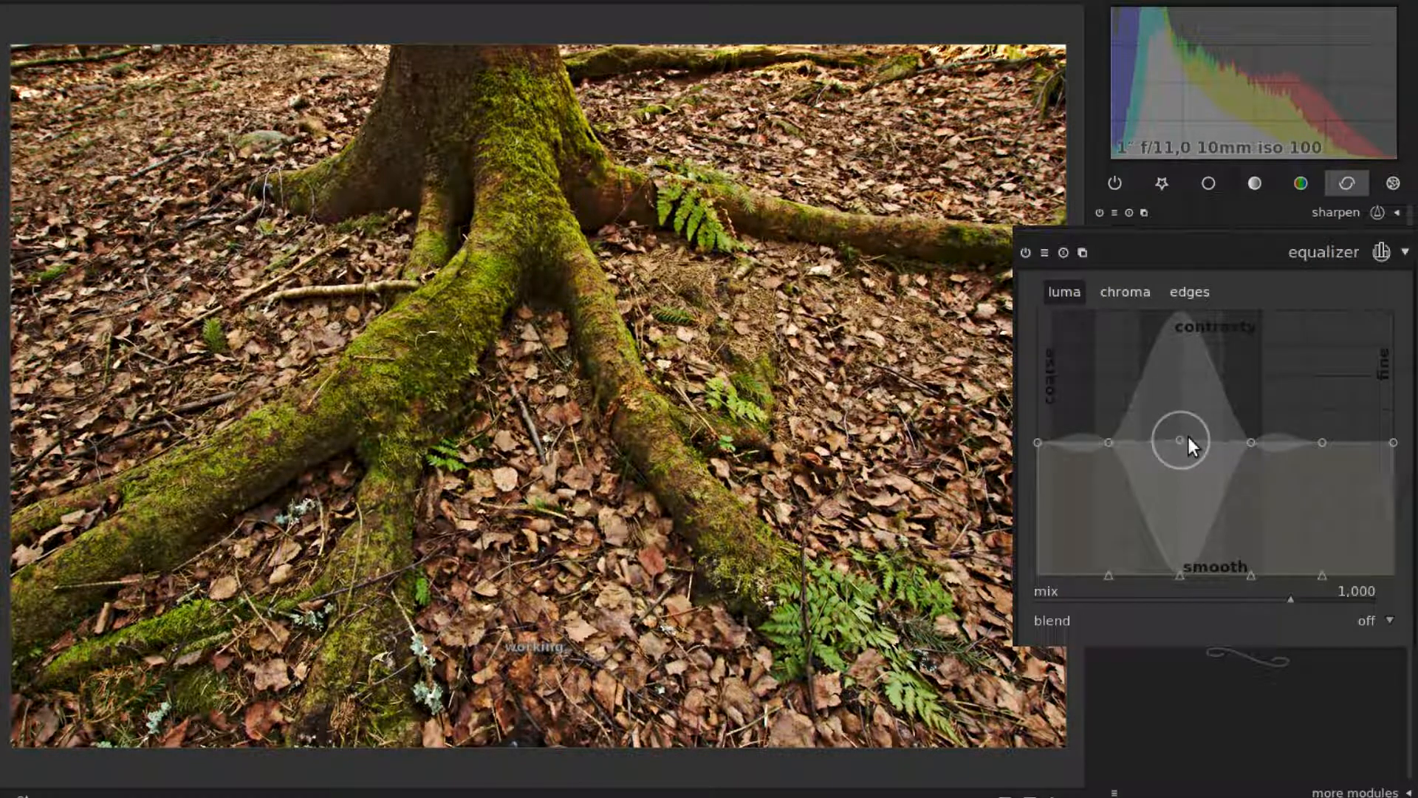
pyautogui.moveTo(1254, 440); pyautogui.dragTo(1251, 398)
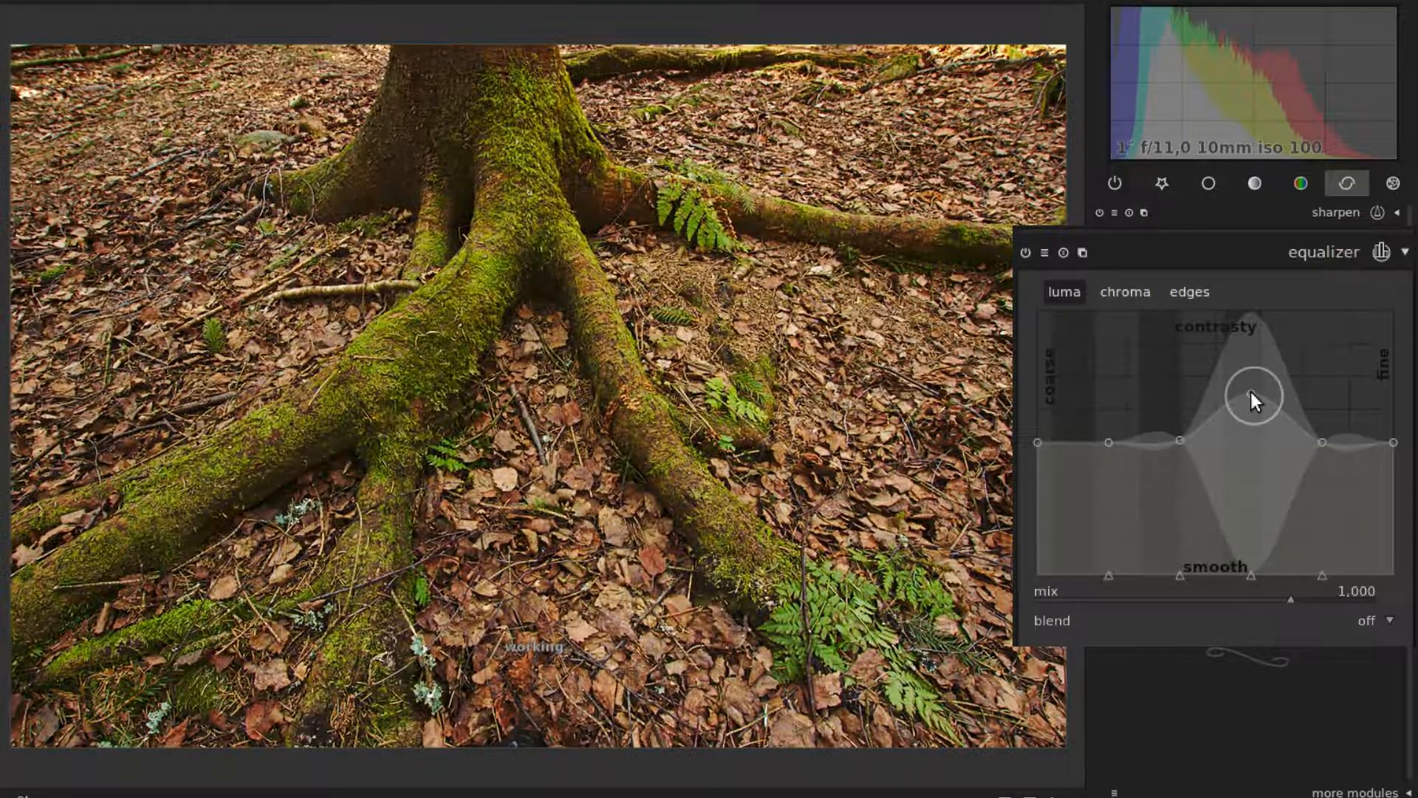
pyautogui.moveTo(1251, 391); pyautogui.dragTo(1254, 440)
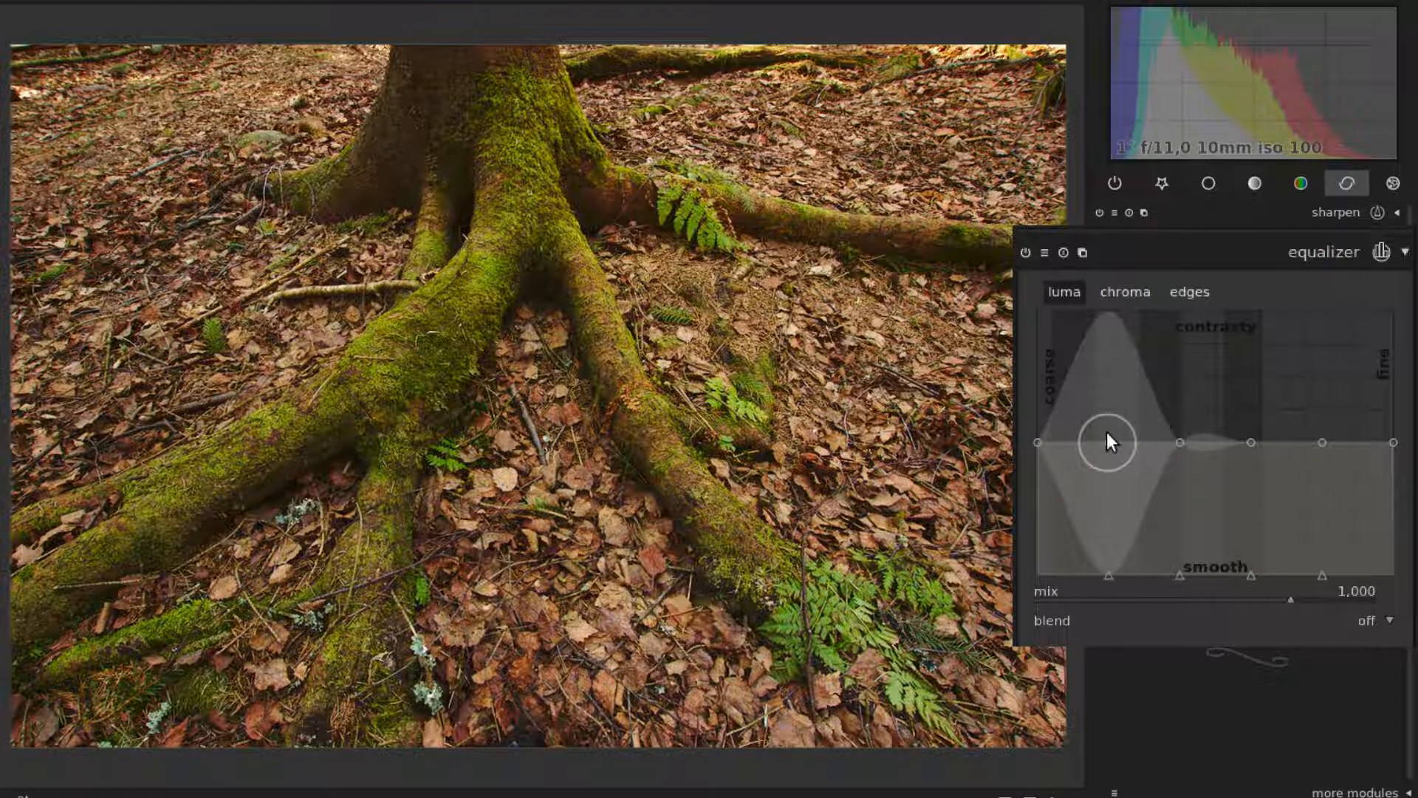
# - Raise the two coarsest luma nodes and slightly lift the third, and reduce the equalizer's mix to 0.642
pyautogui.moveTo(1036, 443); pyautogui.dragTo(1034, 411)
pyautogui.moveTo(1106, 442); pyautogui.dragTo(1101, 418)
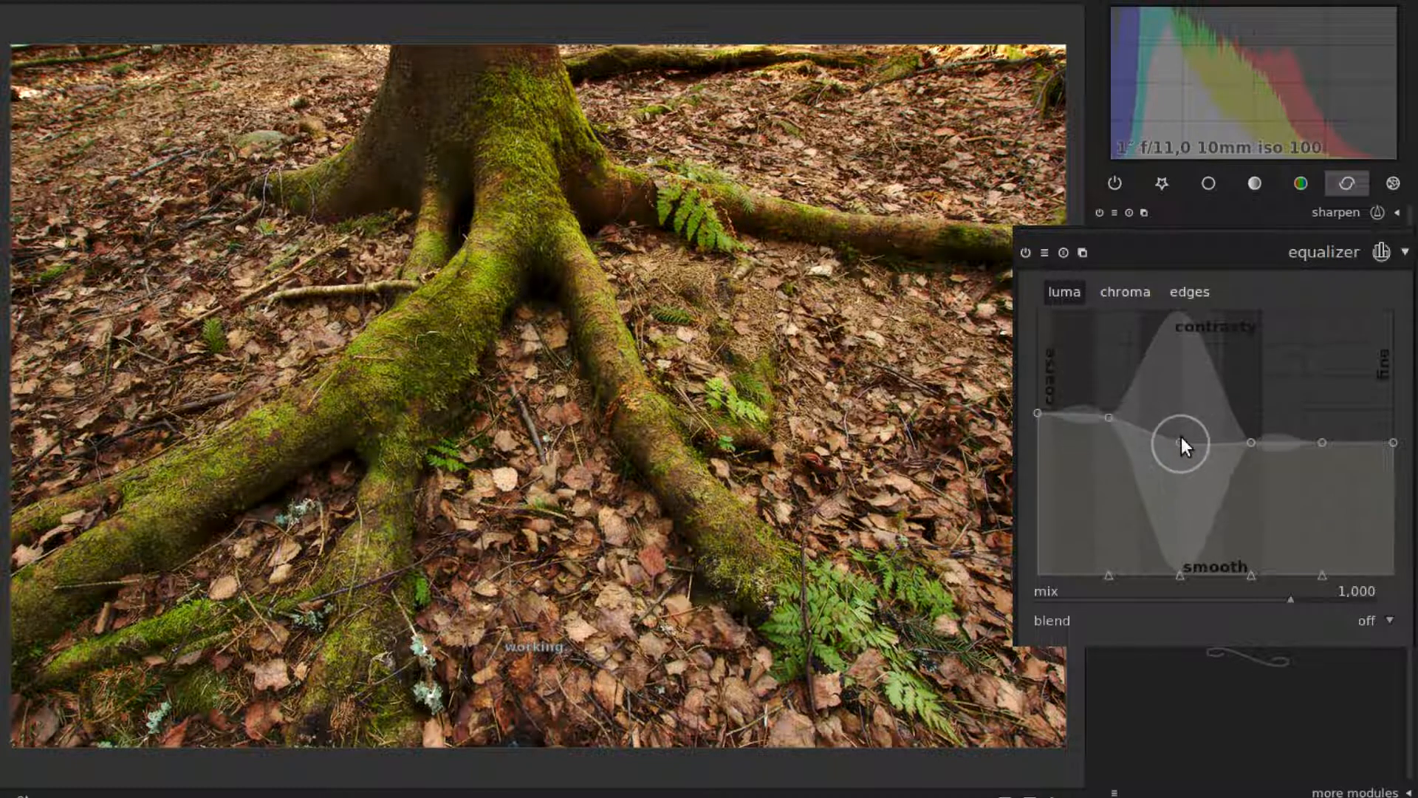
pyautogui.moveTo(1177, 443); pyautogui.dragTo(1176, 426)
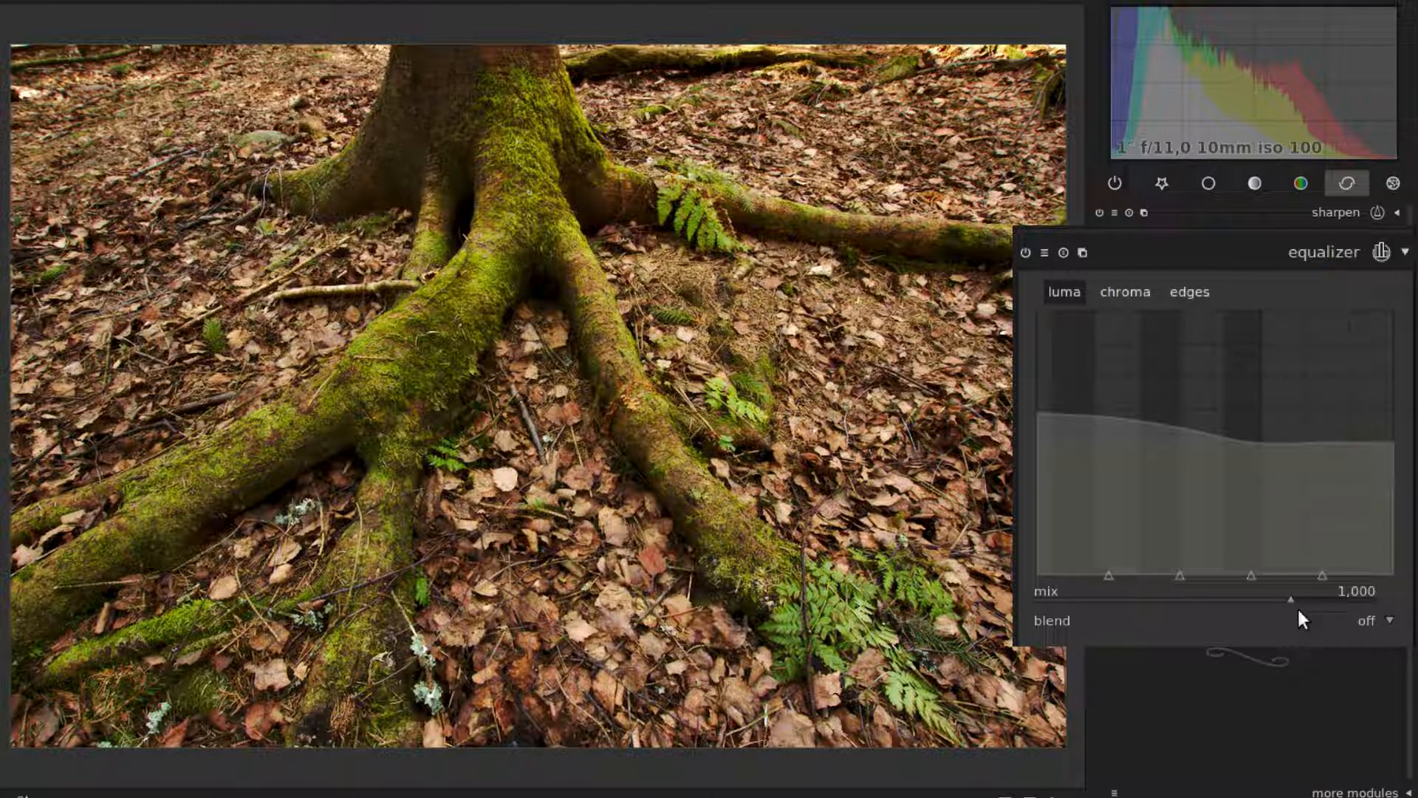
pyautogui.moveTo(1289, 599); pyautogui.dragTo(1280, 601)
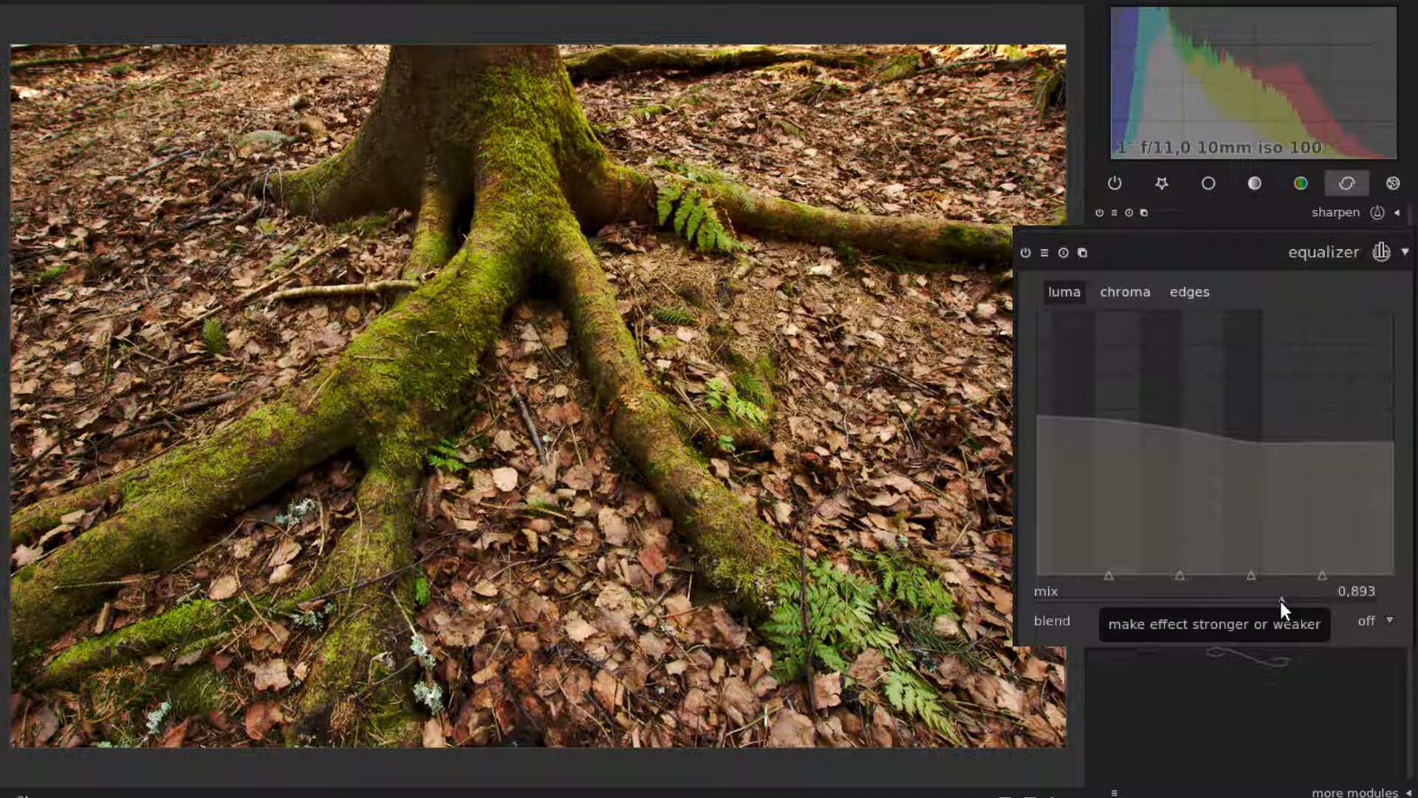
pyautogui.moveTo(1280, 598)
pyautogui.mouseDown()
pyautogui.moveTo(1242, 605)
pyautogui.moveTo(1261, 601)
pyautogui.mouseUp()
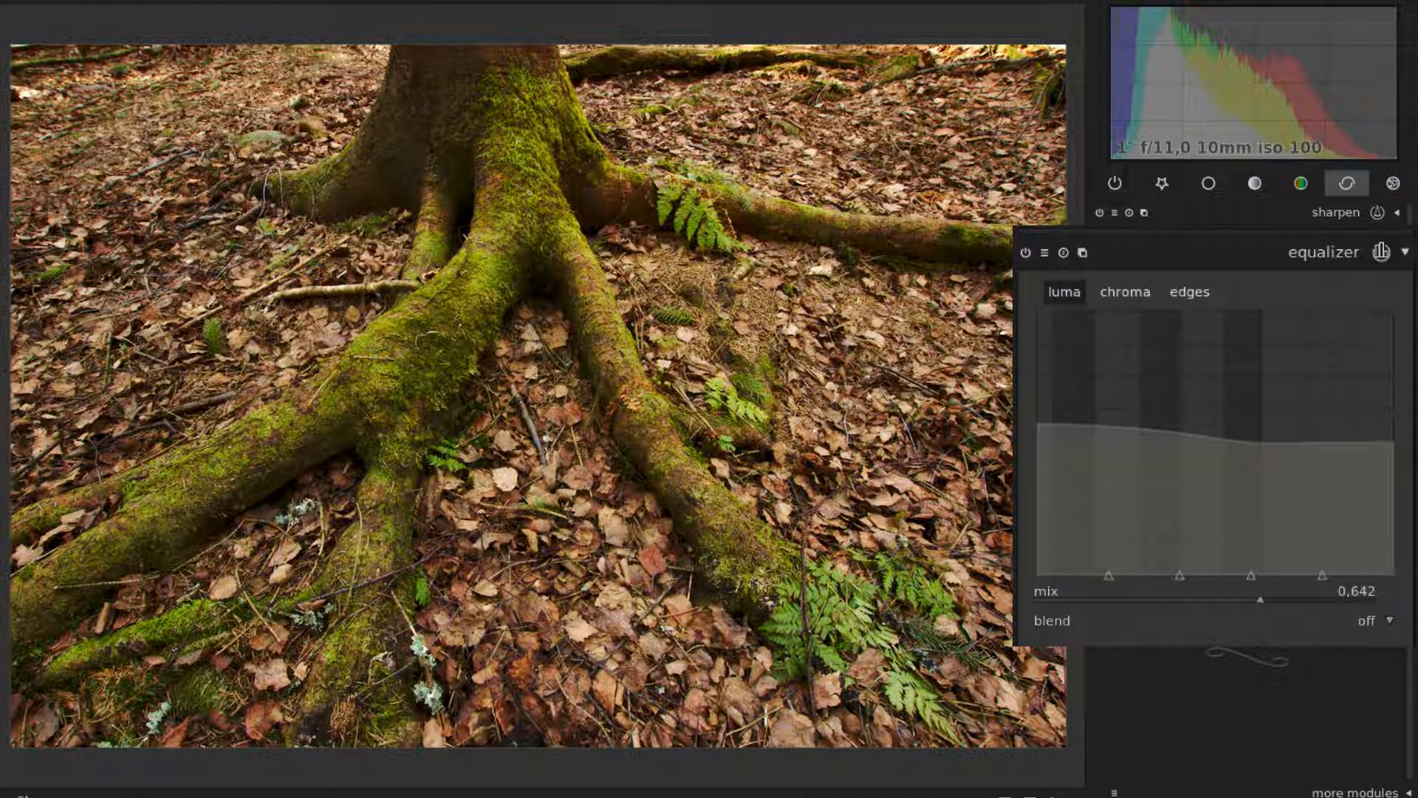
pyautogui.moveTo(67, 459); pyautogui.dragTo(221, 525)
pyautogui.moveTo(1, 593)
pyautogui.mouseDown()
pyautogui.moveTo(979, 606)
pyautogui.moveTo(173, 609)
pyautogui.moveTo(28, 589)
pyautogui.moveTo(949, 583)
pyautogui.moveTo(20, 587)
pyautogui.mouseUp()
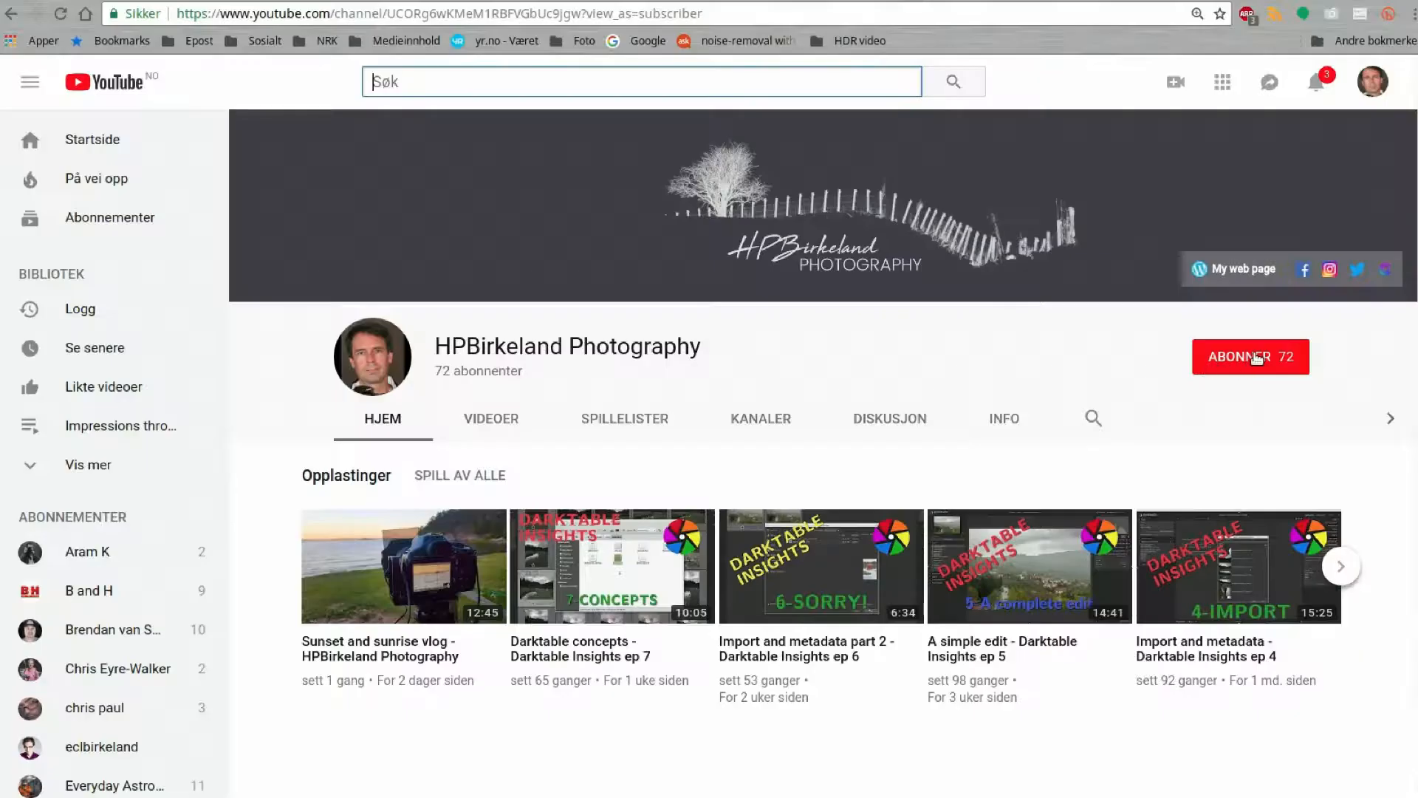
# - Switch to the web browser, subscribe to the photographer's YouTube channel, and browse the photos on the matching 500px profile
pyautogui.click(1256, 358)
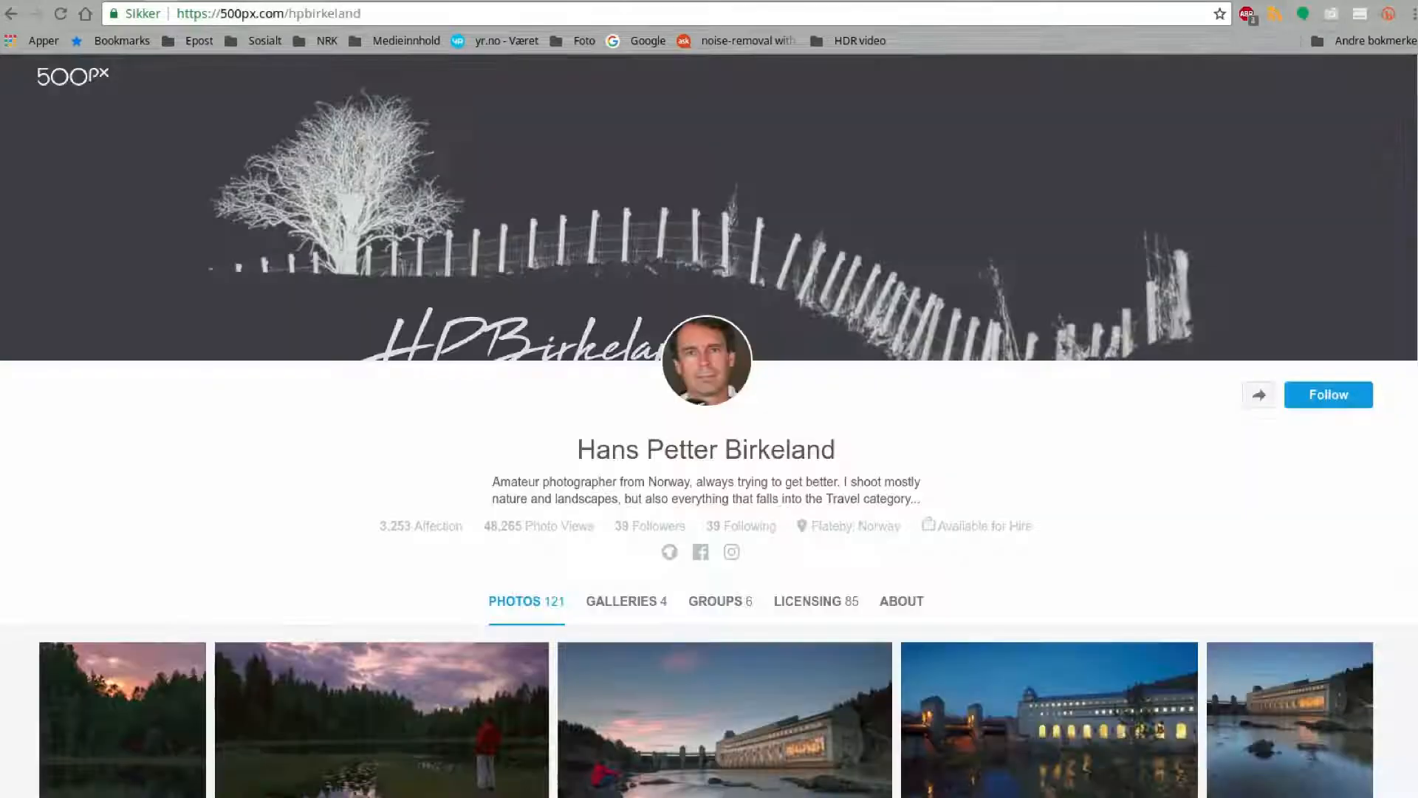
pyautogui.scroll(-5, 709, 443)
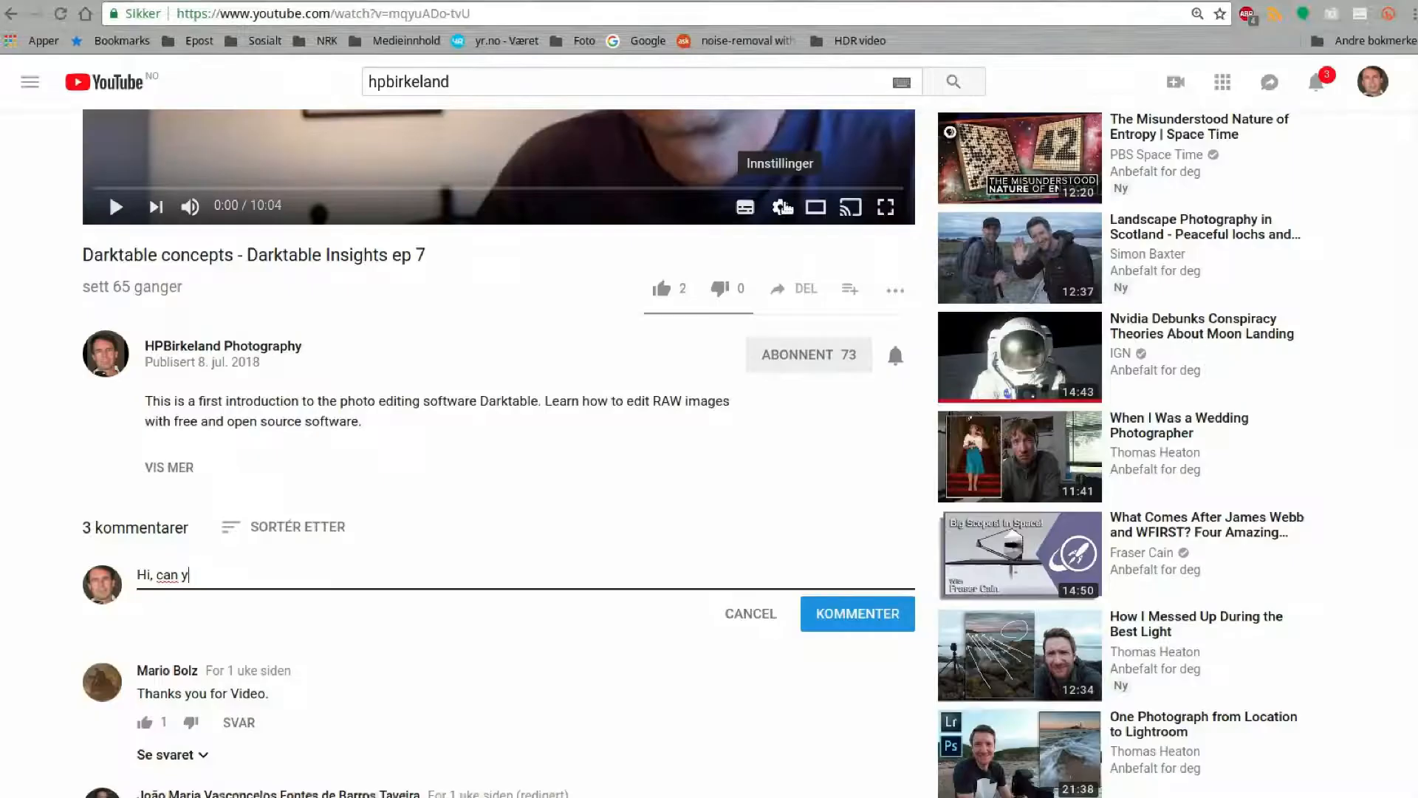
# - Post the comment "Hi, can you please teach me how to make beautiful images in Darktable?" on the Darktable concepts video
pyautogui.write('ou please teach me how to mak')
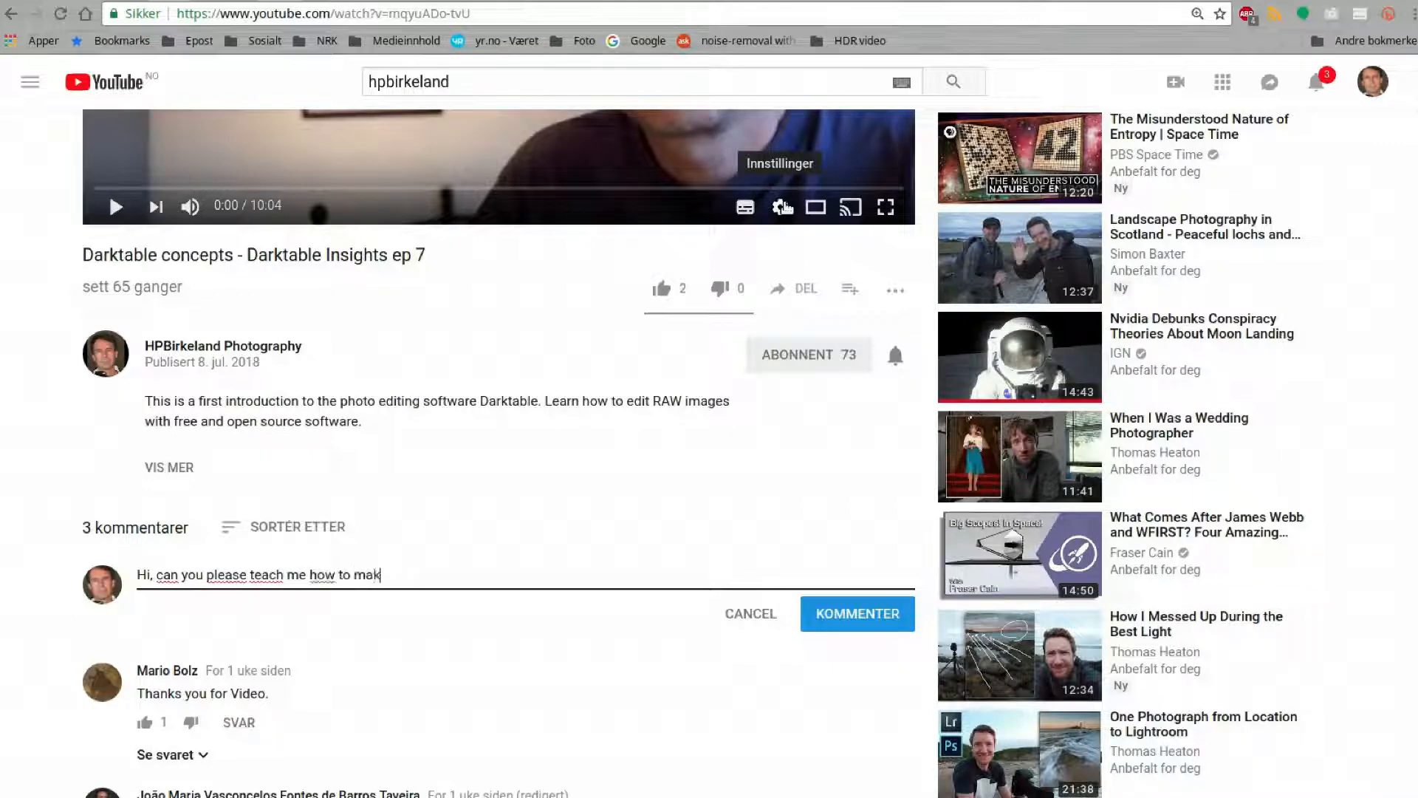
pyautogui.write('e beautiful images in Darkt')
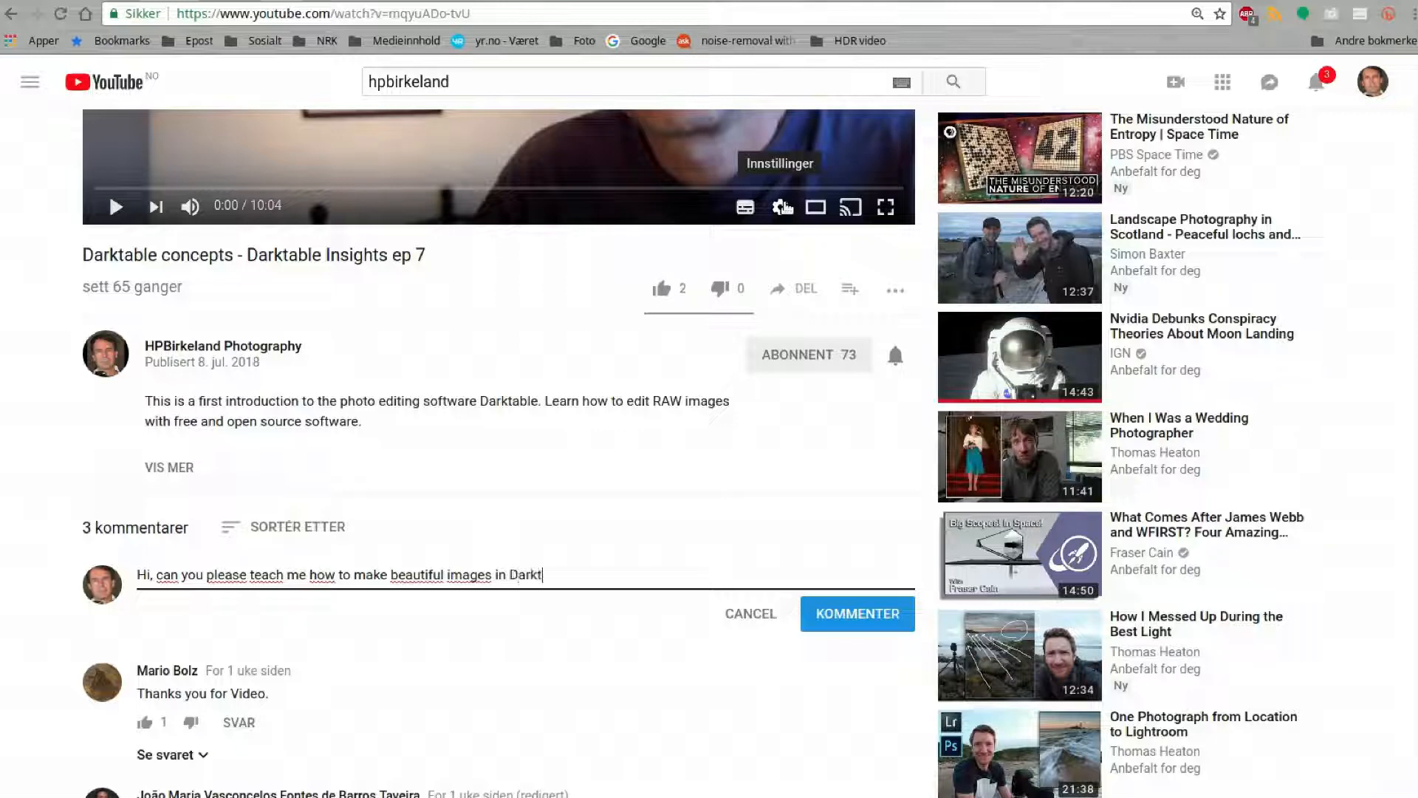
pyautogui.write('able?')
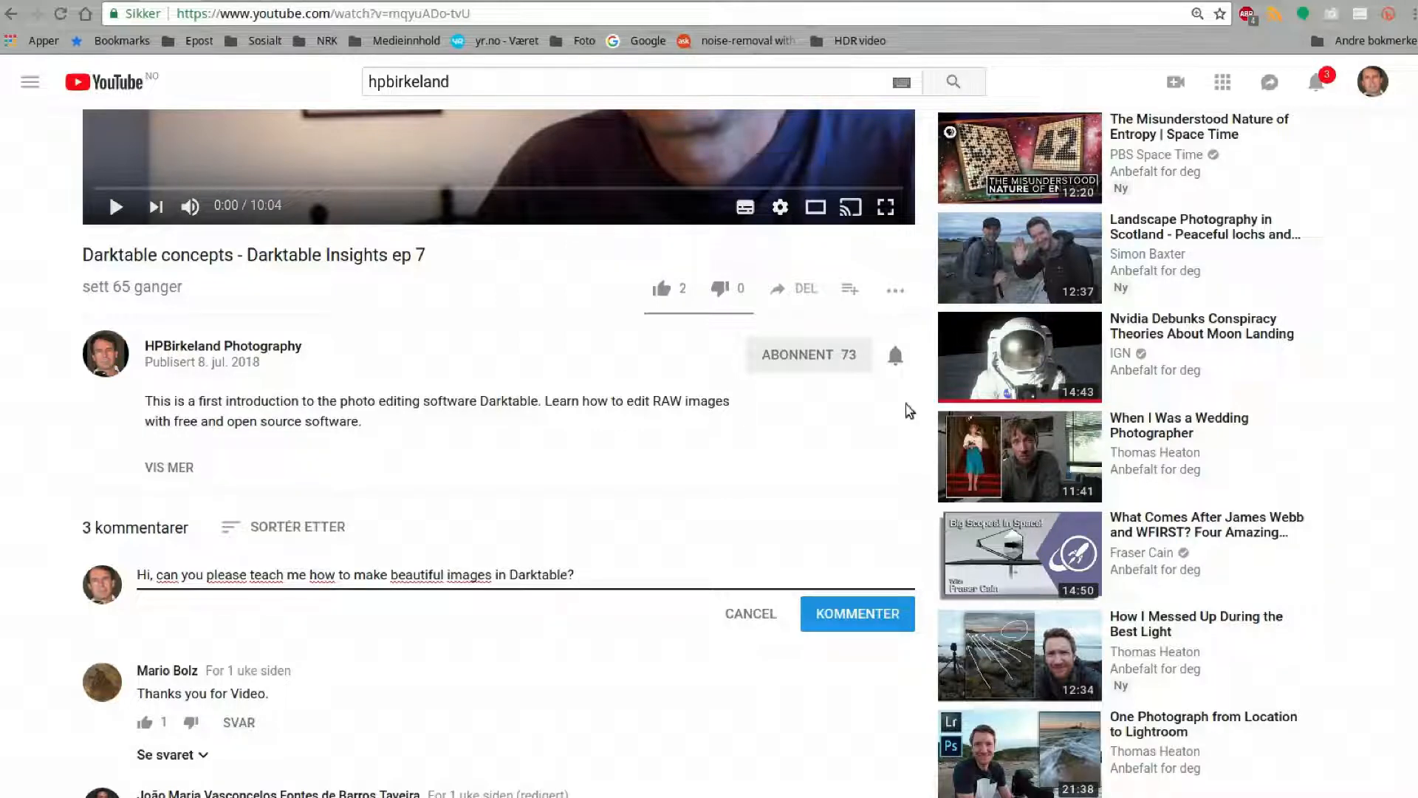
pyautogui.click(867, 616)
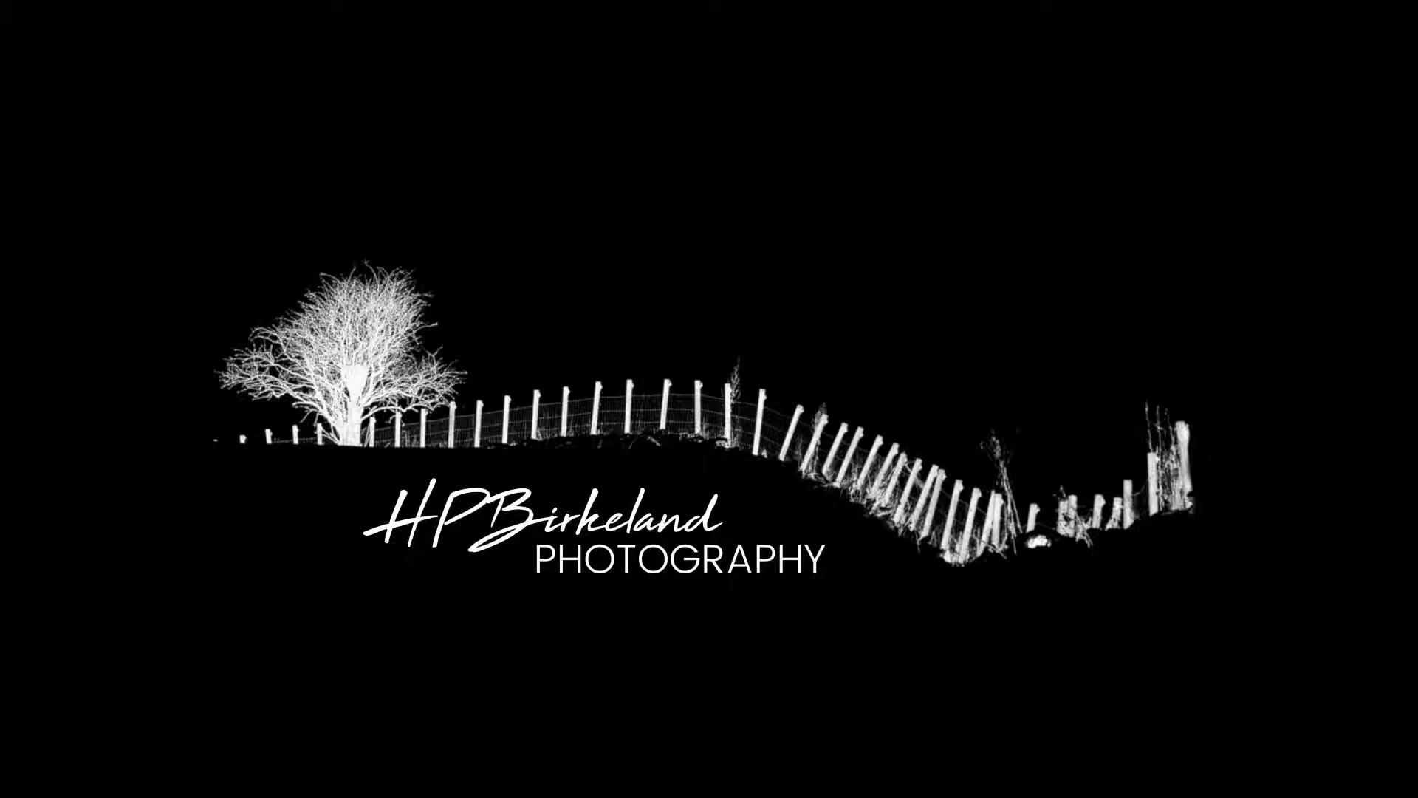